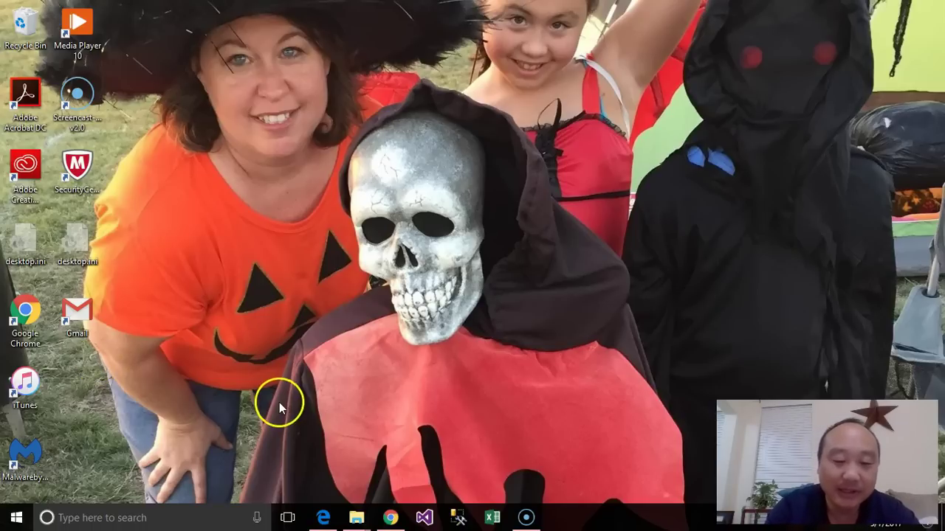
Step: Close the Tarrant Appraisal page already open in Chrome and relaunch the browser on a new tab
{"action": "left_click", "coordinate": [389, 517]}
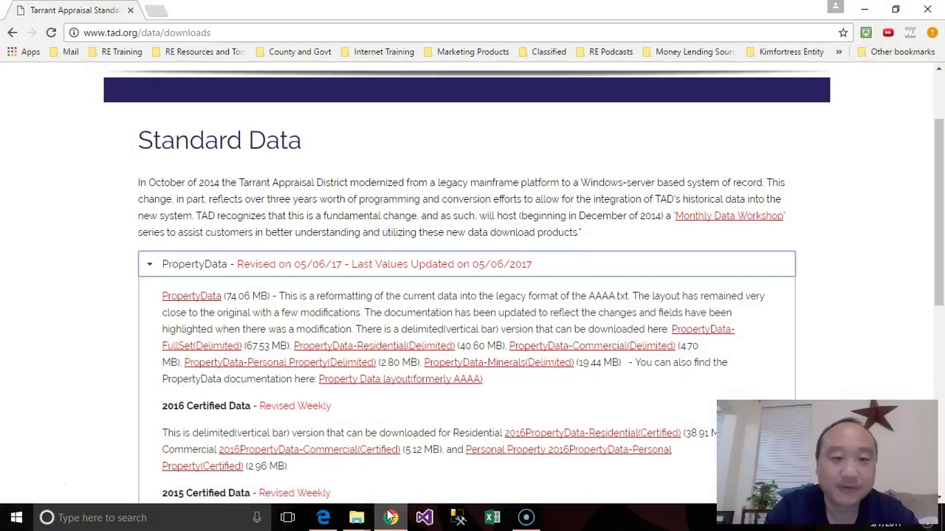
{"action": "left_click", "coordinate": [130, 10]}
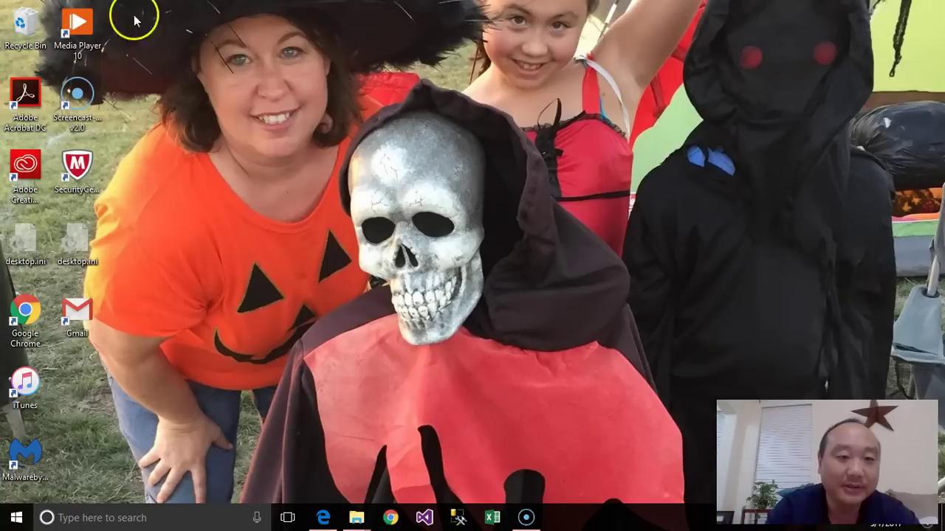
{"action": "left_click", "coordinate": [392, 517]}
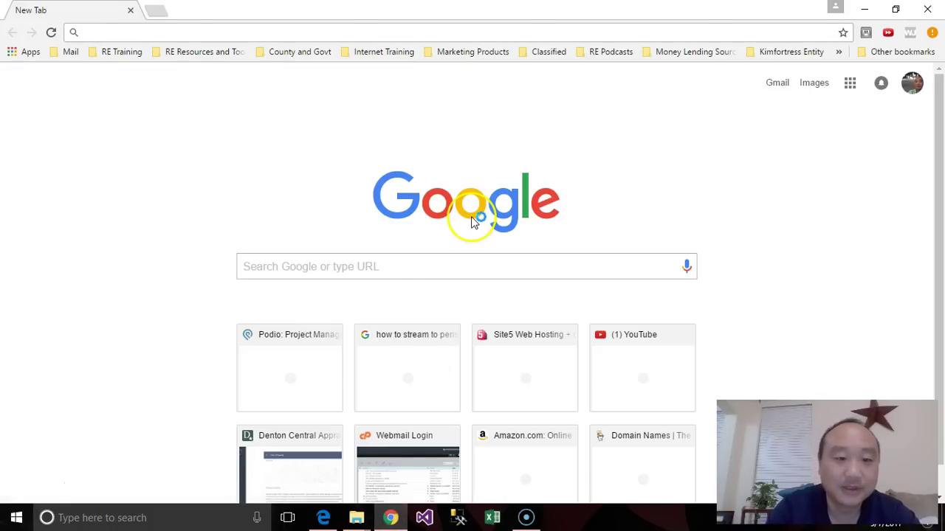
Step: Search Google for "tarrant cad"
{"action": "left_click", "coordinate": [407, 271]}
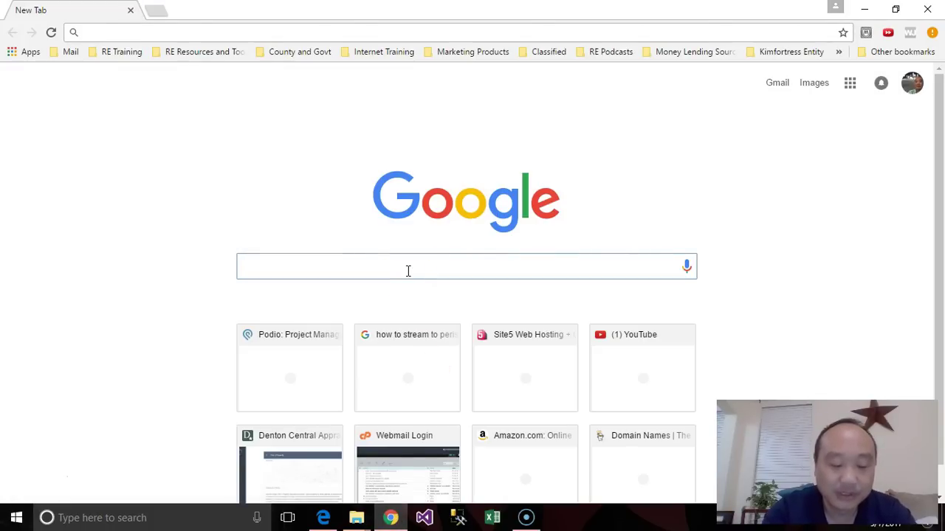
{"action": "type", "text": "tar"}
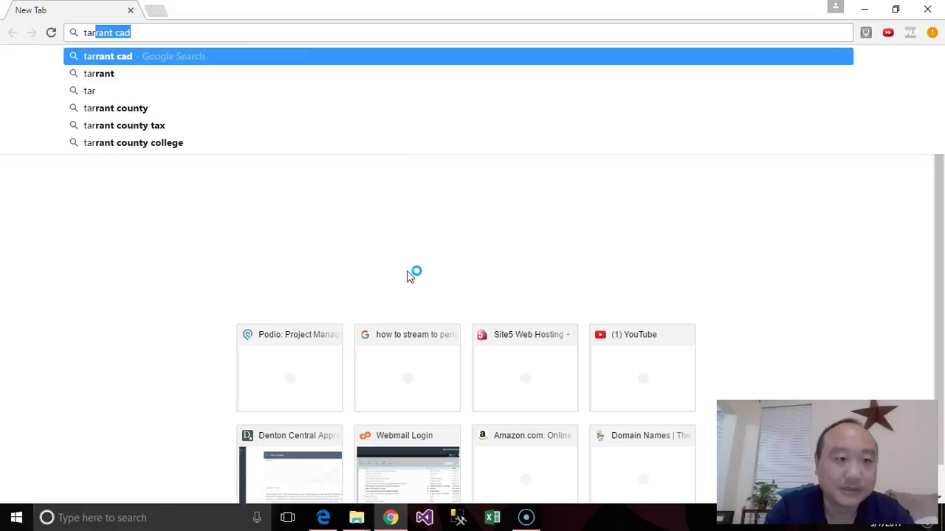
{"action": "key", "text": "BackSpace"}
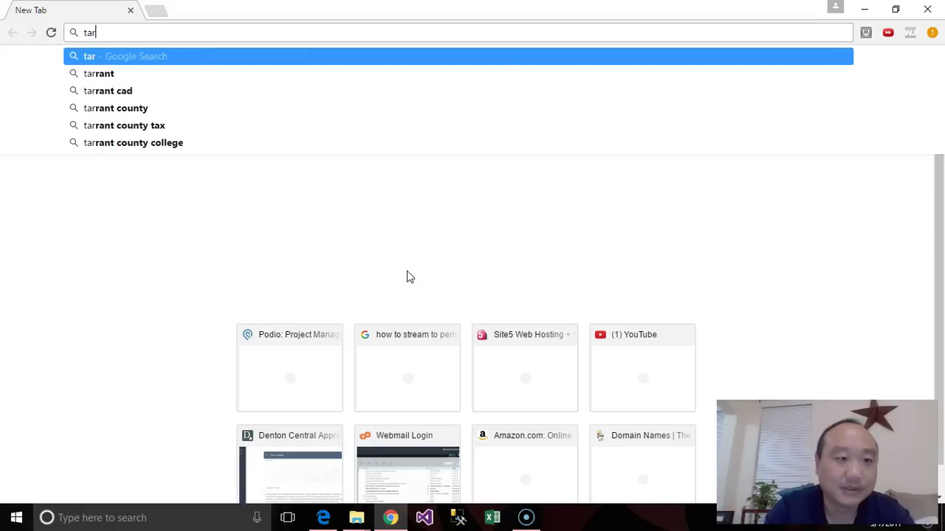
{"action": "type", "text": "rant cad"}
{"action": "key", "text": "Return"}
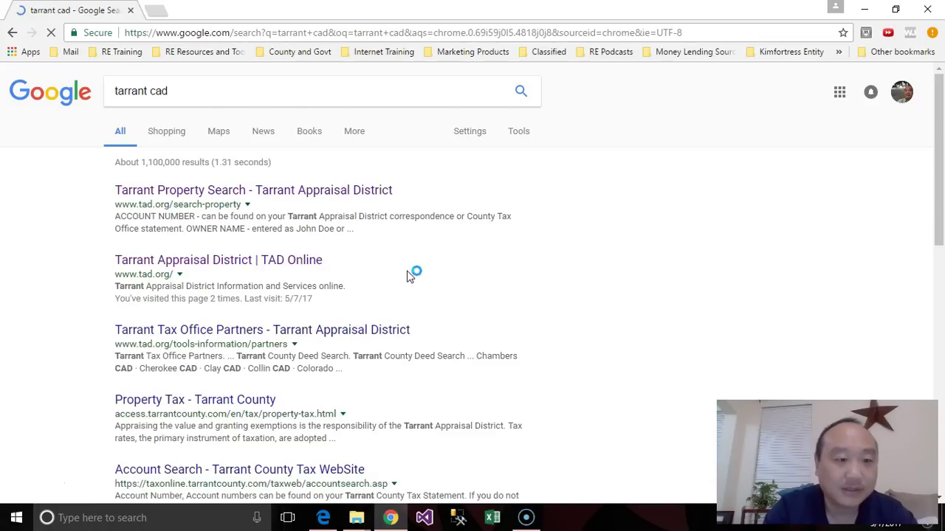
Step: Open the Tarrant Appraisal District website from the search results and go to its Standard data downloads page
{"action": "left_click", "coordinate": [163, 273]}
{"action": "left_click", "coordinate": [199, 265]}
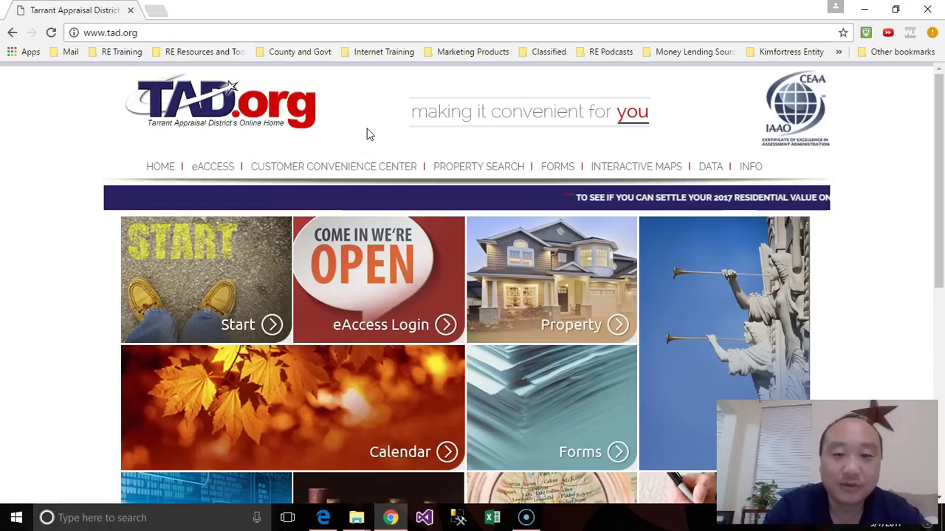
{"action": "left_click", "coordinate": [258, 162]}
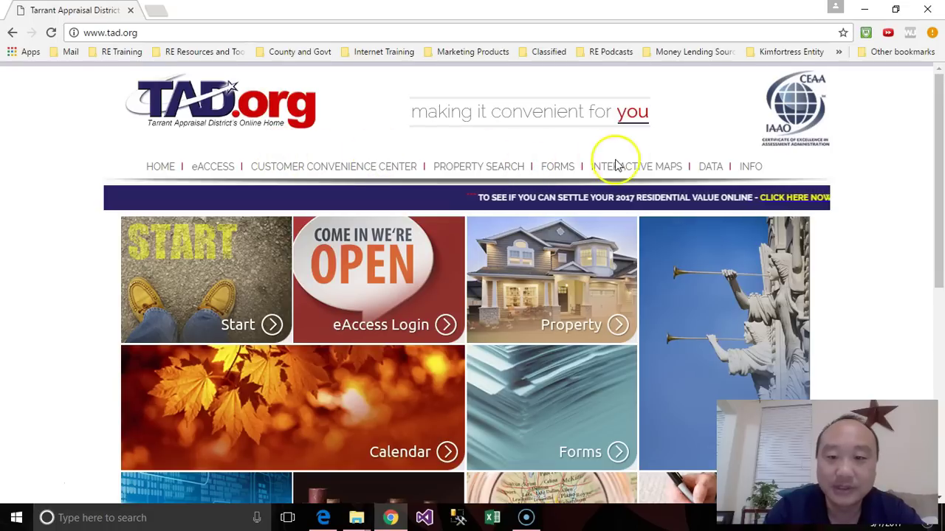
{"action": "mouse_move", "coordinate": [707, 167]}
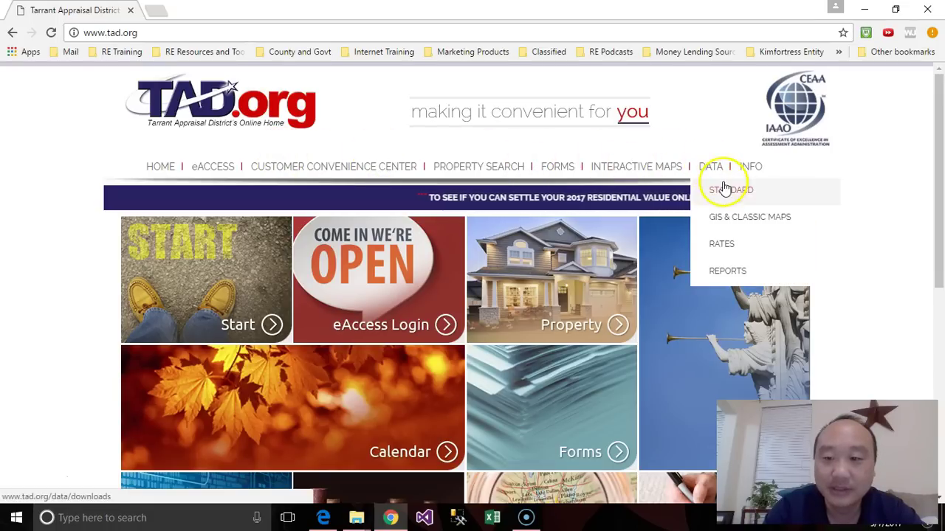
{"action": "left_click", "coordinate": [727, 192]}
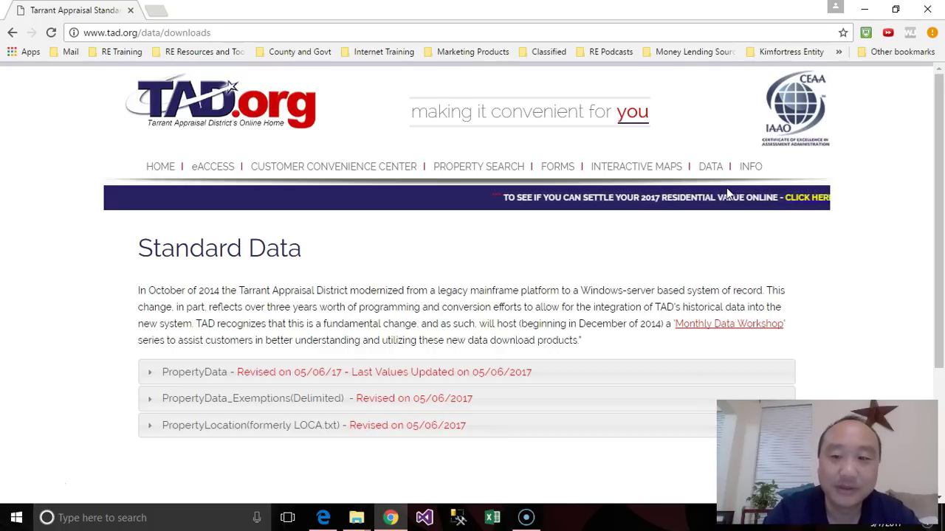
Step: Expand the PropertyData section and examine its residential, commercial and certified data download links
{"action": "mouse_move", "coordinate": [710, 170]}
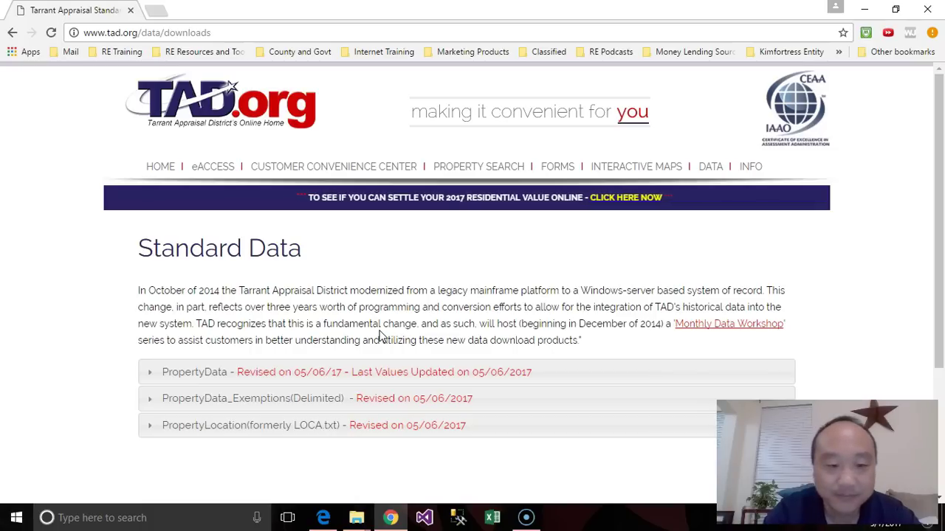
{"action": "left_click", "coordinate": [153, 372]}
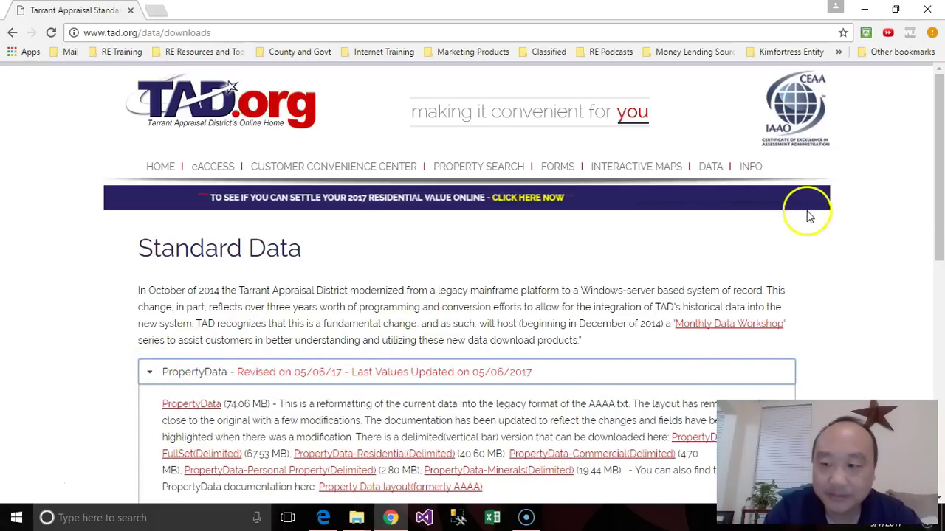
{"action": "left_click_drag", "start_coordinate": [937, 197], "coordinate": [941, 282]}
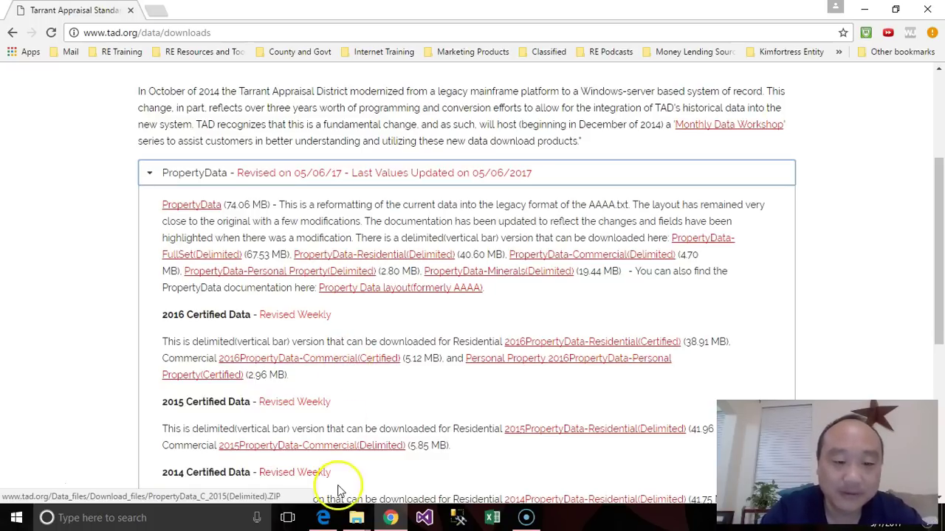
Step: Switch to File Explorer and open the Tarrant folder inside Documents, Real_Estate, Leads
{"action": "left_click", "coordinate": [358, 519]}
{"action": "left_click", "coordinate": [465, 487]}
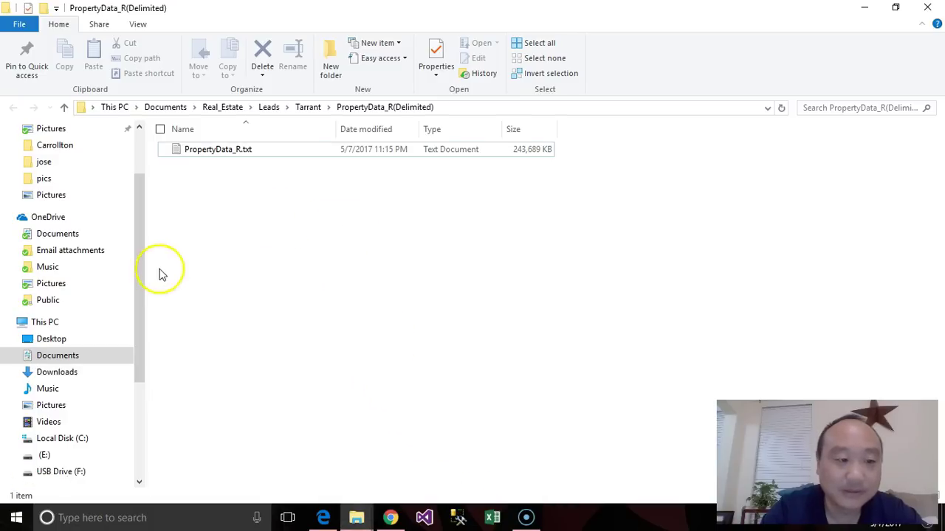
{"action": "left_click", "coordinate": [68, 355]}
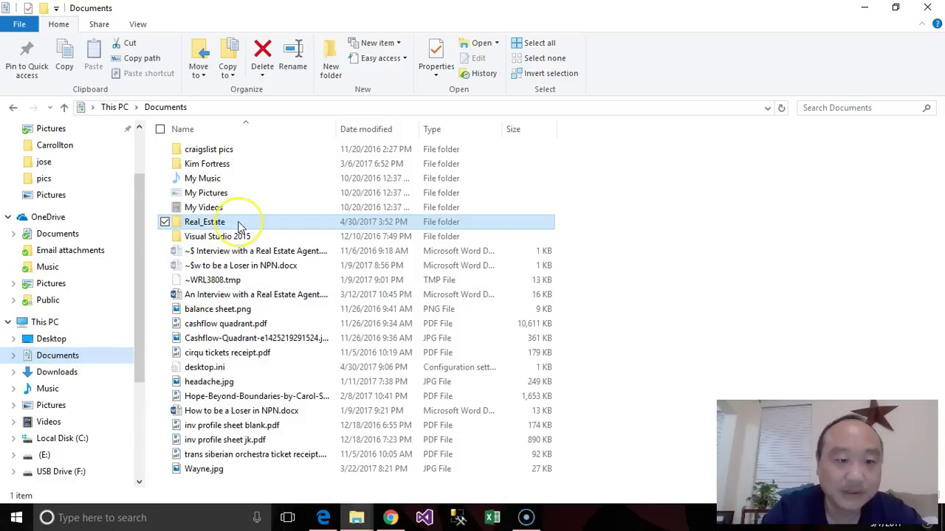
{"action": "double_click", "coordinate": [237, 224]}
{"action": "double_click", "coordinate": [238, 223]}
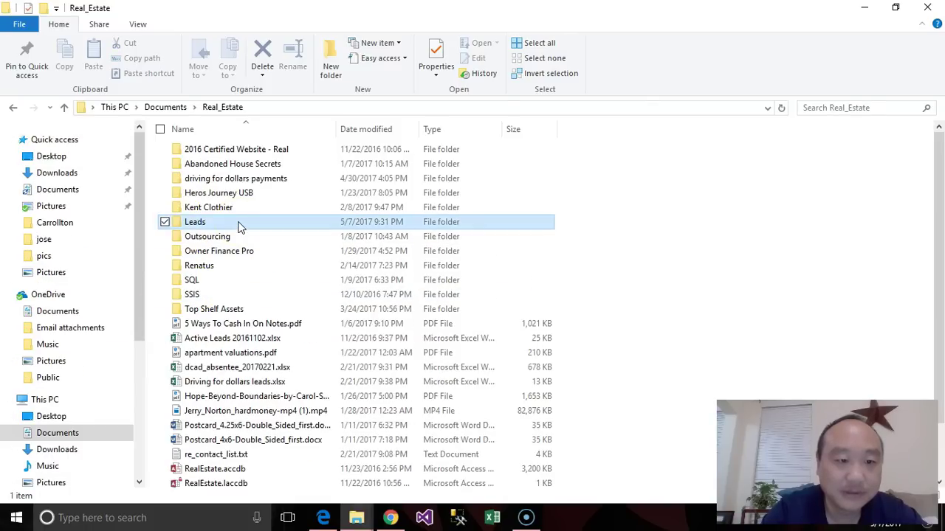
{"action": "left_click", "coordinate": [233, 192]}
{"action": "double_click", "coordinate": [233, 191]}
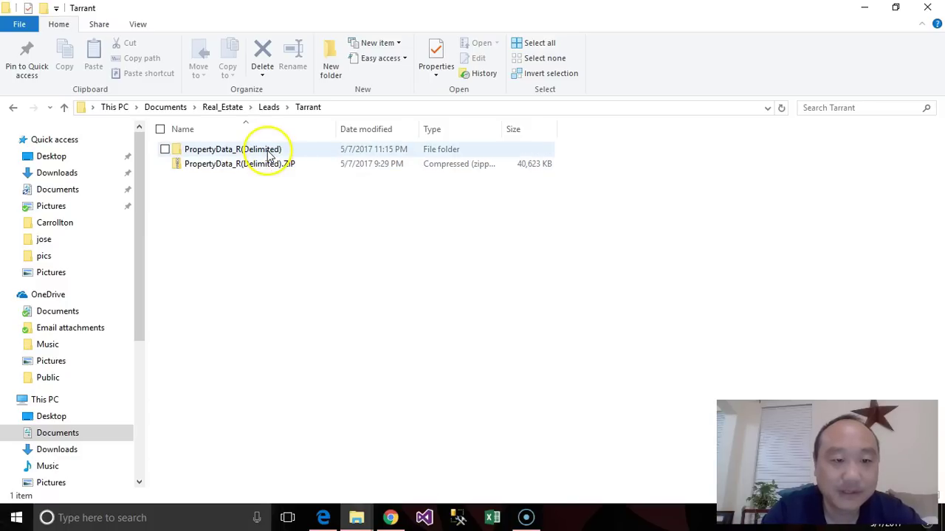
Step: Extract PropertyData_R(Delimited).ZIP into the suggested PropertyData_R(Delimited) folder, replacing the existing PropertyData_R.txt
{"action": "left_click", "coordinate": [272, 172]}
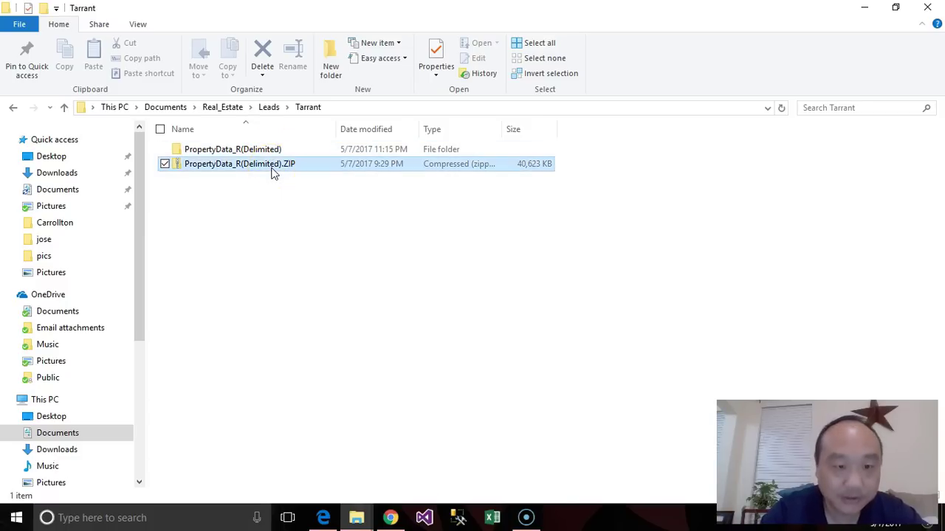
{"action": "right_click", "coordinate": [271, 166]}
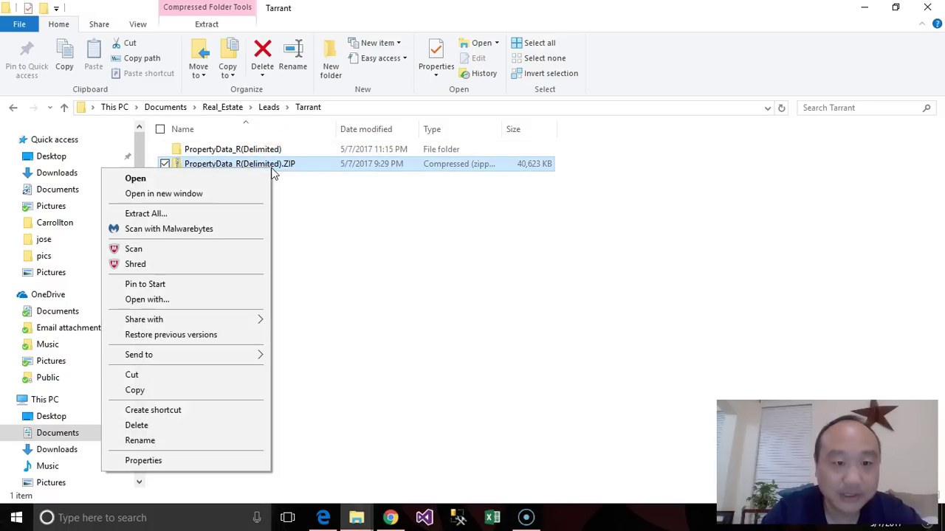
{"action": "left_click", "coordinate": [221, 216]}
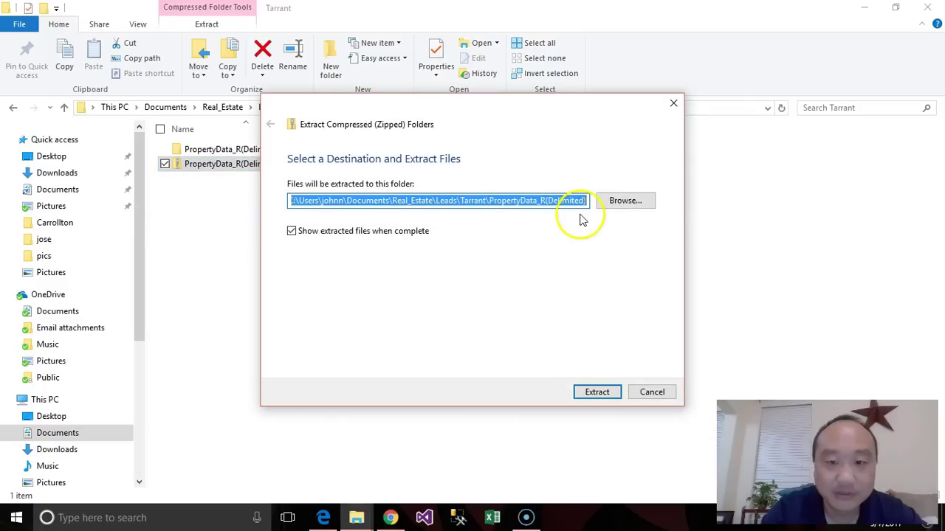
{"action": "left_click", "coordinate": [596, 392]}
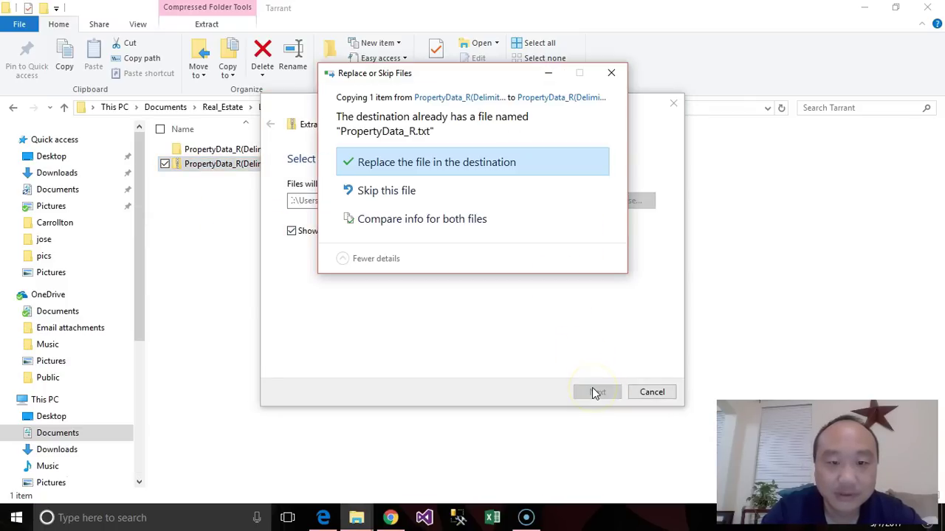
{"action": "left_click", "coordinate": [469, 164]}
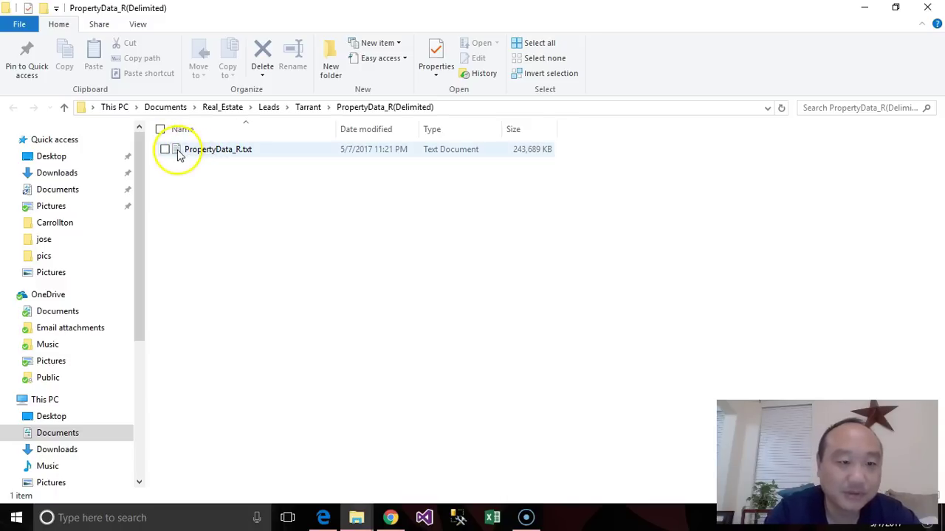
Step: Rename the extracted PropertyData_R.txt file as "Tarrant Residential 2017.txt"
{"action": "left_click", "coordinate": [225, 152]}
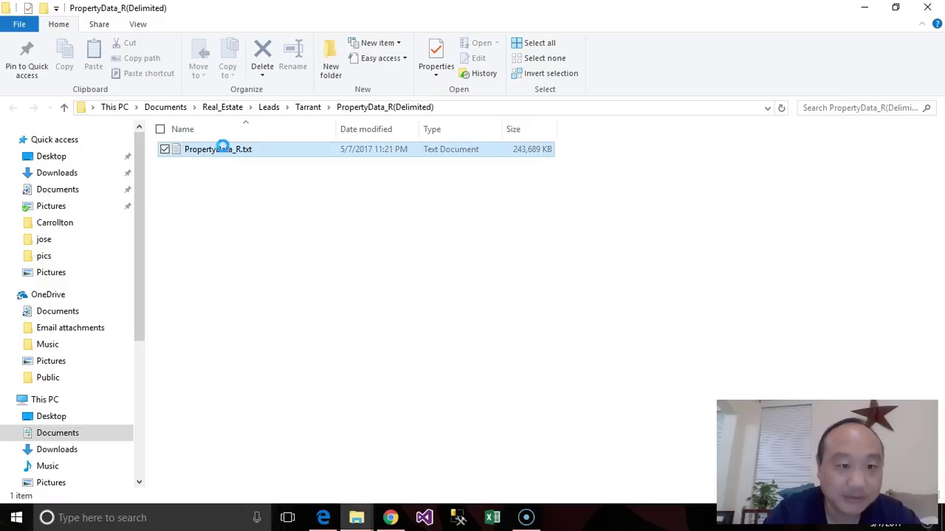
{"action": "right_click", "coordinate": [222, 147]}
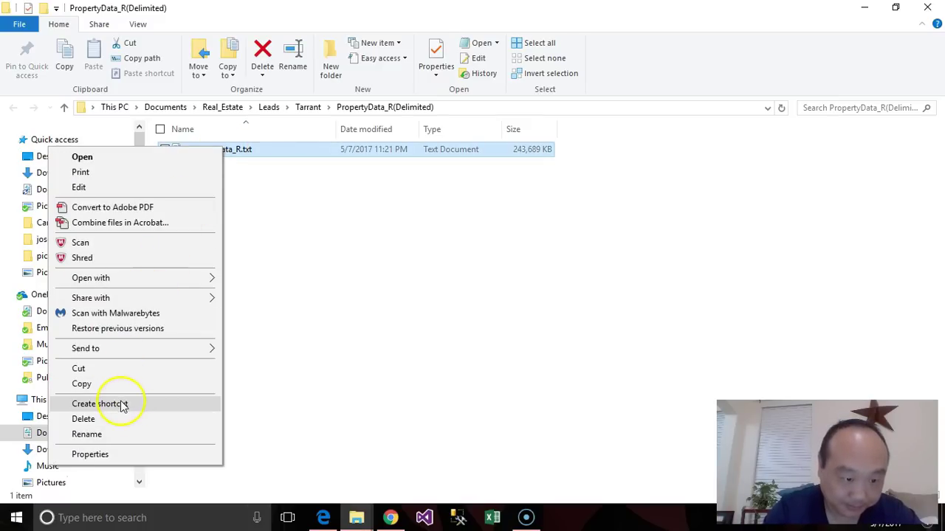
{"action": "left_click", "coordinate": [114, 435]}
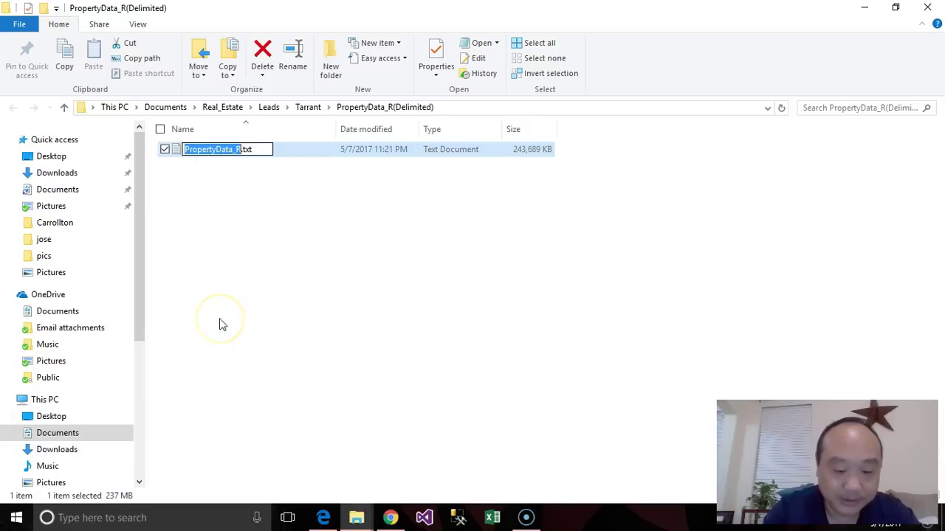
{"action": "type", "text": "Tarrant Residential 2017"}
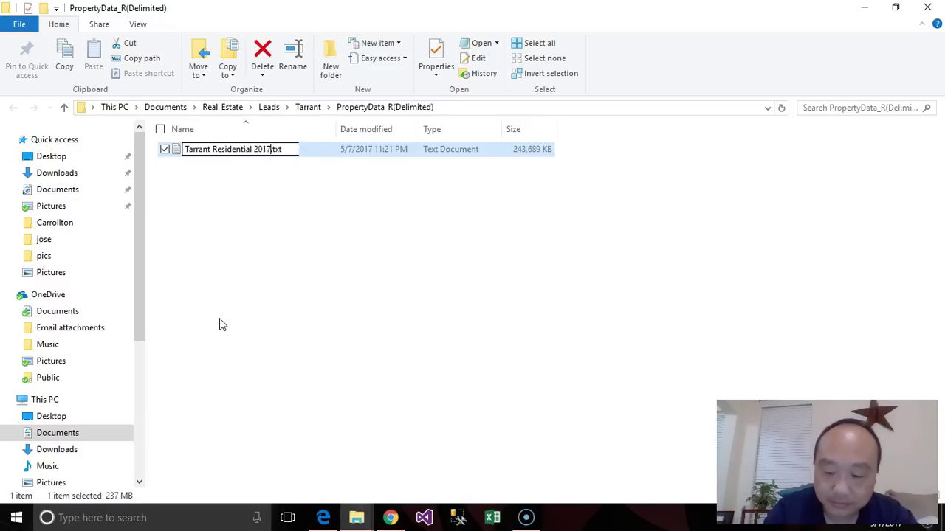
{"action": "key", "text": "Return"}
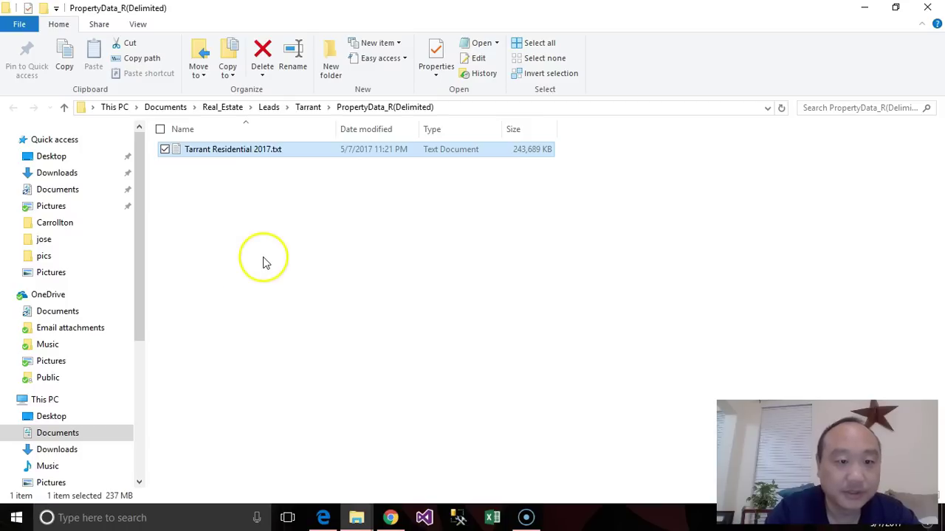
Step: Switch to Excel and create a blank workbook
{"action": "left_click", "coordinate": [493, 518]}
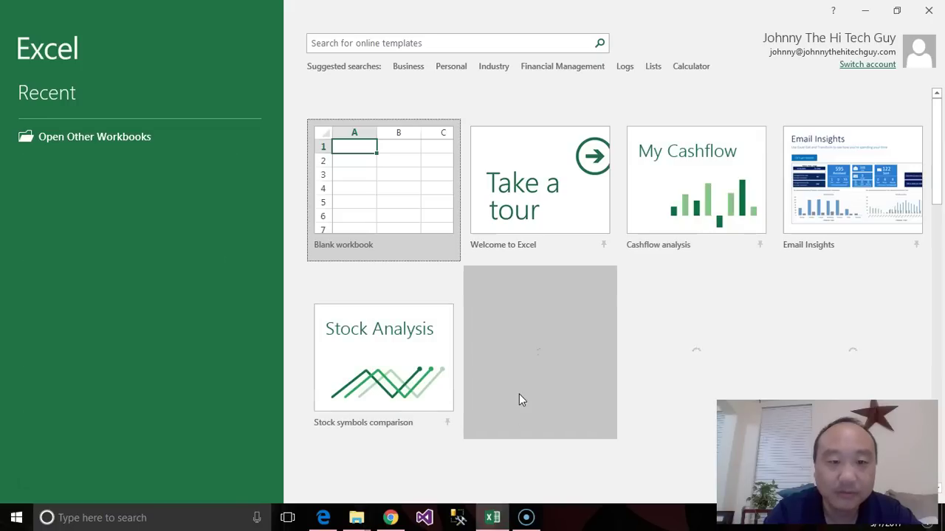
{"action": "left_click", "coordinate": [370, 188]}
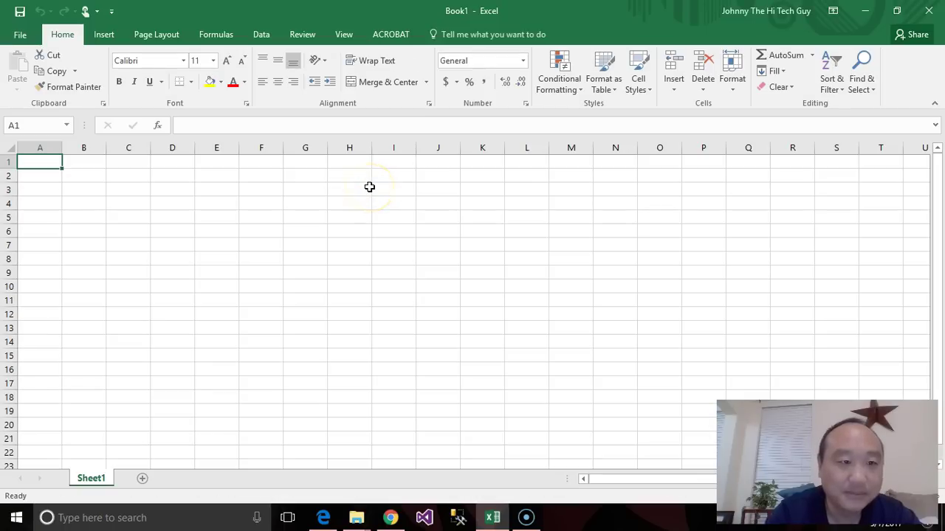
Step: Try to open PropertyData_R.txt from the recent files in Excel
{"action": "left_click", "coordinate": [22, 35]}
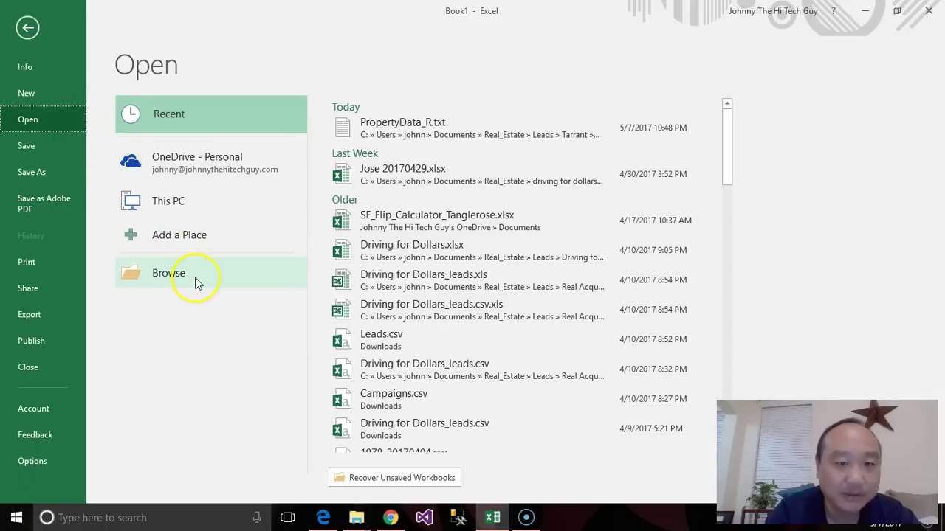
{"action": "left_click", "coordinate": [411, 131]}
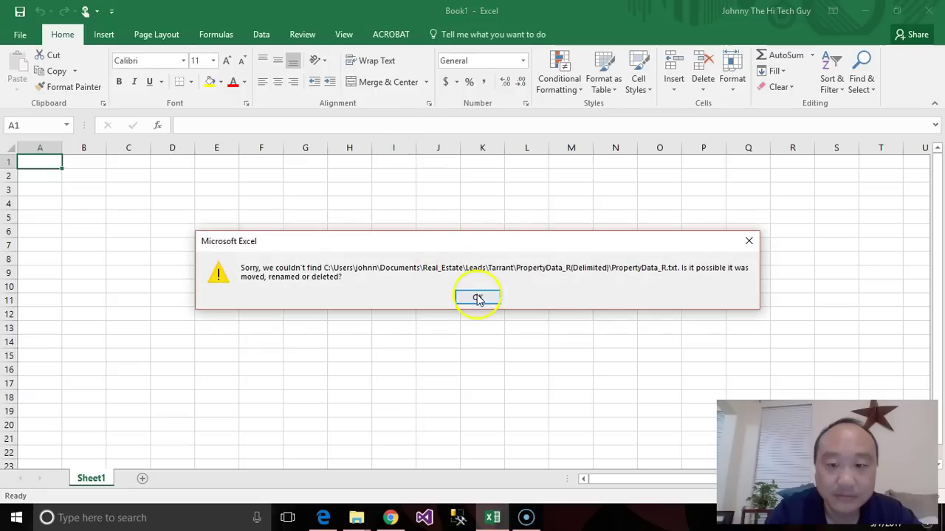
{"action": "left_click", "coordinate": [477, 298]}
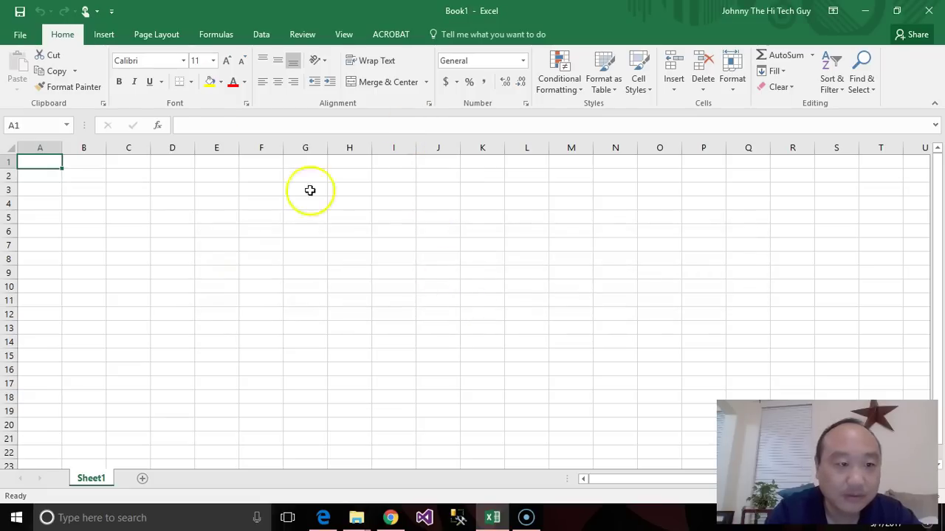
Step: Browse for a file to open in This PC's Documents > Real_Estate > Leads > Tarrant > PropertyData_R(Delimited) folder
{"action": "left_click", "coordinate": [20, 36]}
{"action": "left_click", "coordinate": [20, 28]}
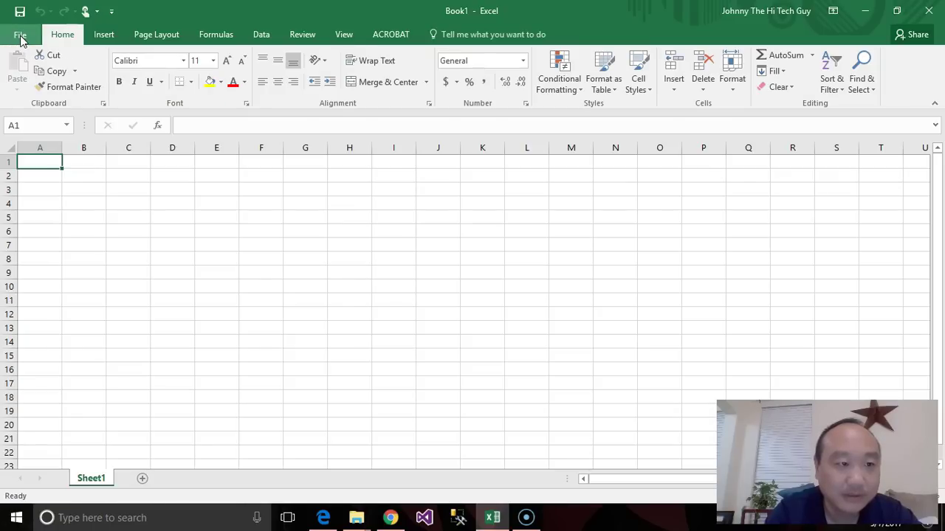
{"action": "left_click", "coordinate": [20, 35]}
{"action": "left_click", "coordinate": [20, 36]}
{"action": "left_click", "coordinate": [20, 35]}
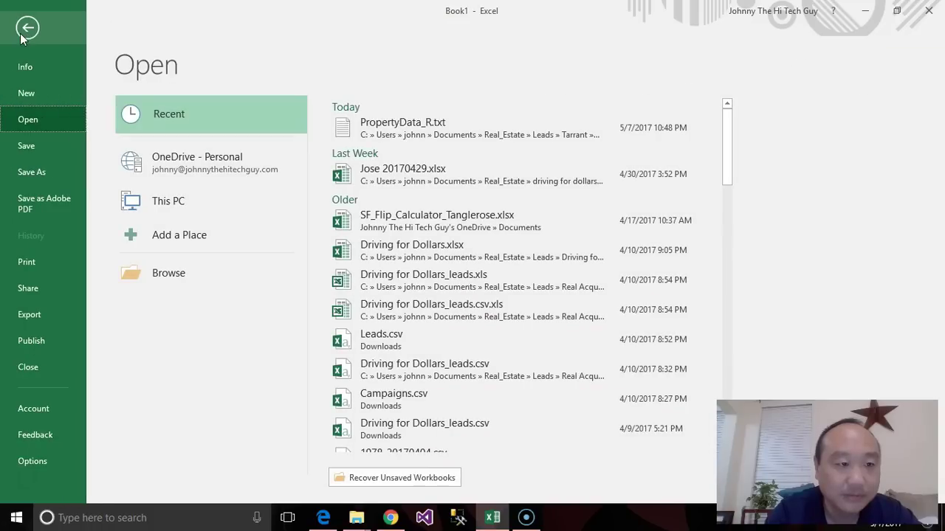
{"action": "left_click", "coordinate": [169, 277]}
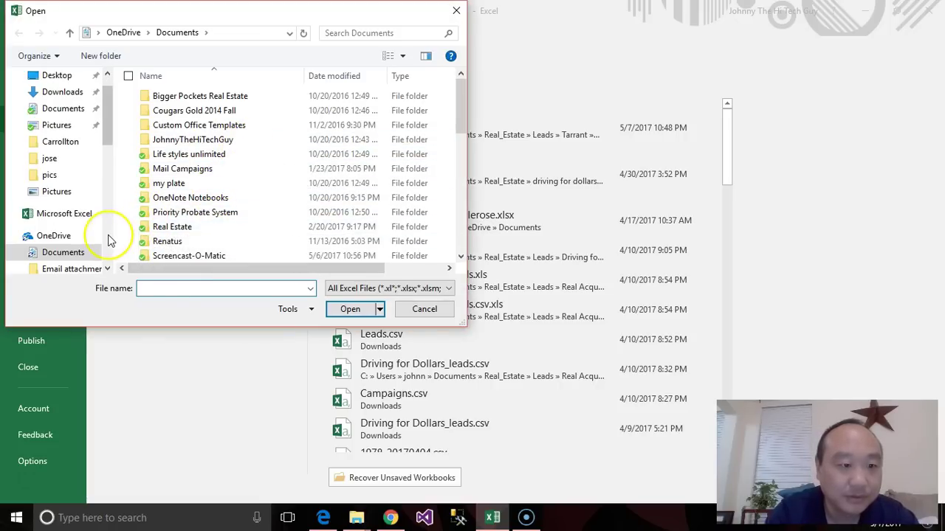
{"action": "scroll", "coordinate": [109, 240], "scroll_direction": "down", "scroll_amount": 4}
{"action": "left_click", "coordinate": [67, 181]}
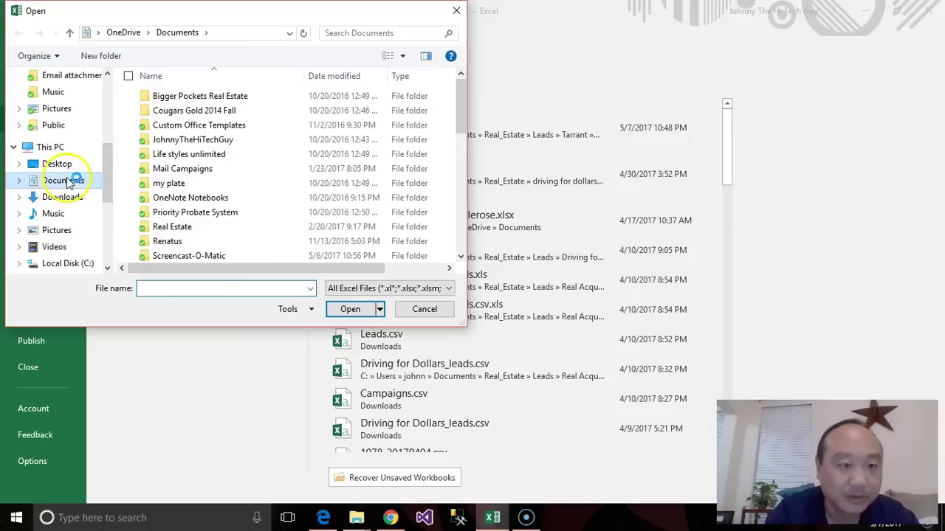
{"action": "double_click", "coordinate": [176, 169]}
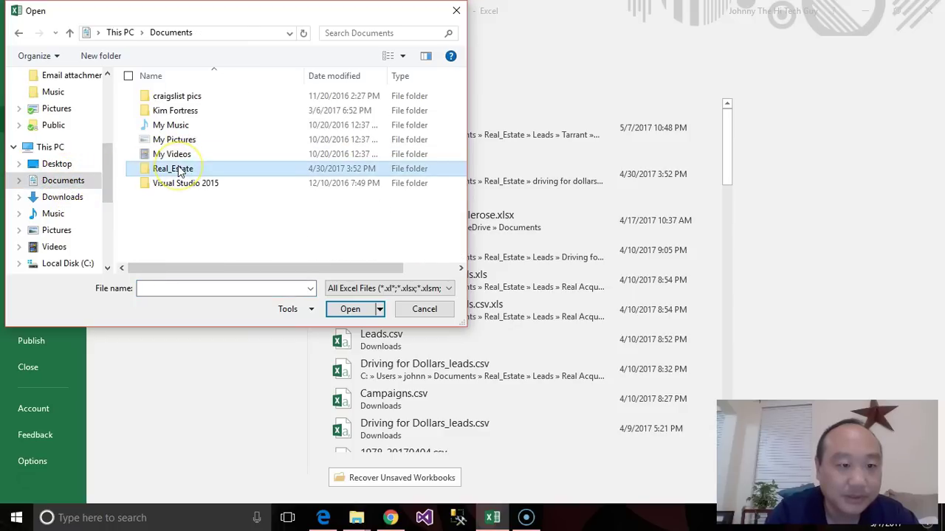
{"action": "double_click", "coordinate": [224, 169]}
{"action": "left_click", "coordinate": [211, 126]}
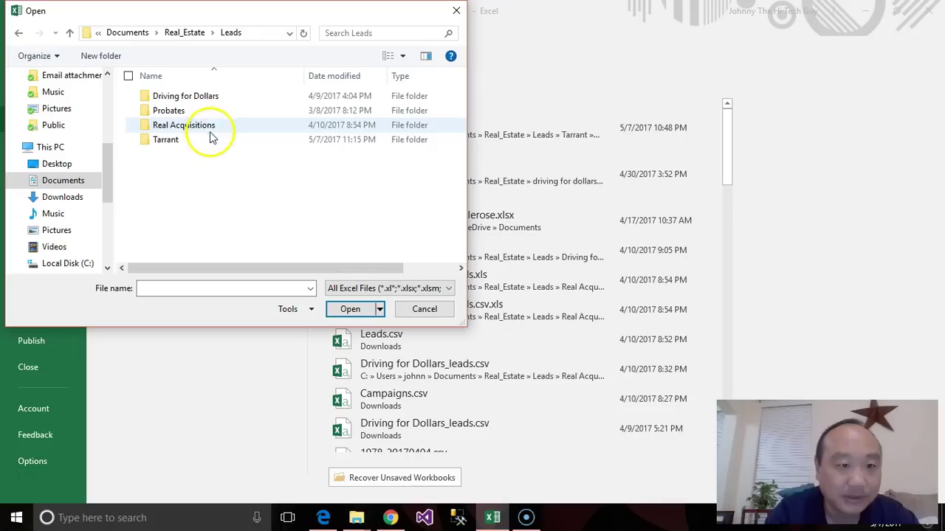
{"action": "double_click", "coordinate": [210, 138]}
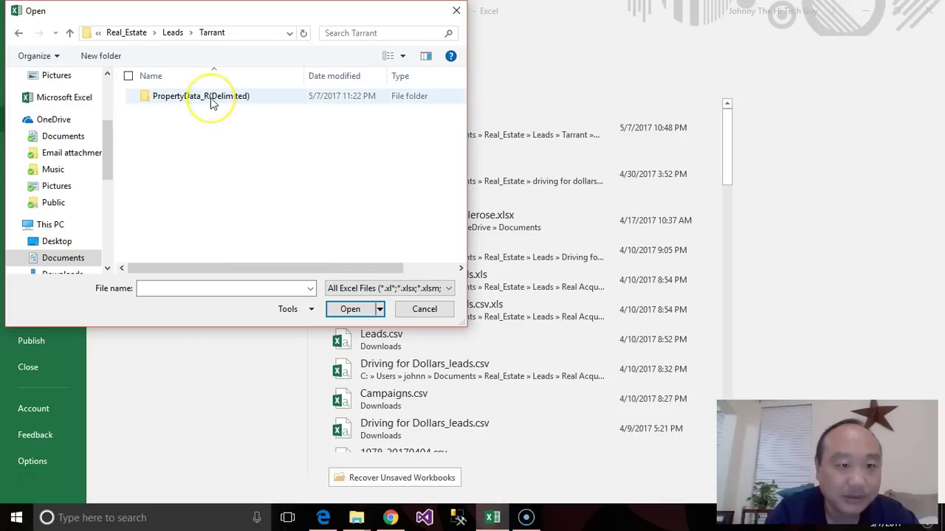
{"action": "double_click", "coordinate": [210, 97]}
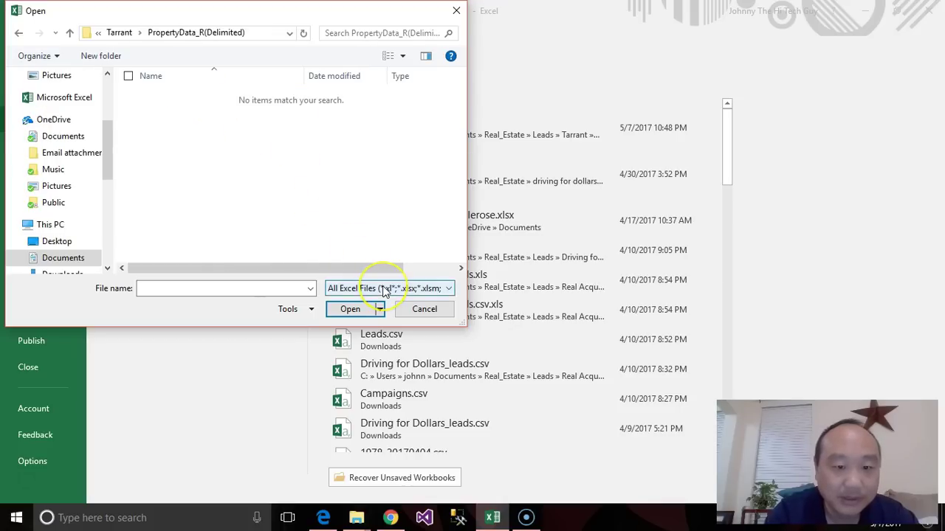
Step: Show all file types and open Tarrant Residential 2017.txt
{"action": "left_click", "coordinate": [360, 289]}
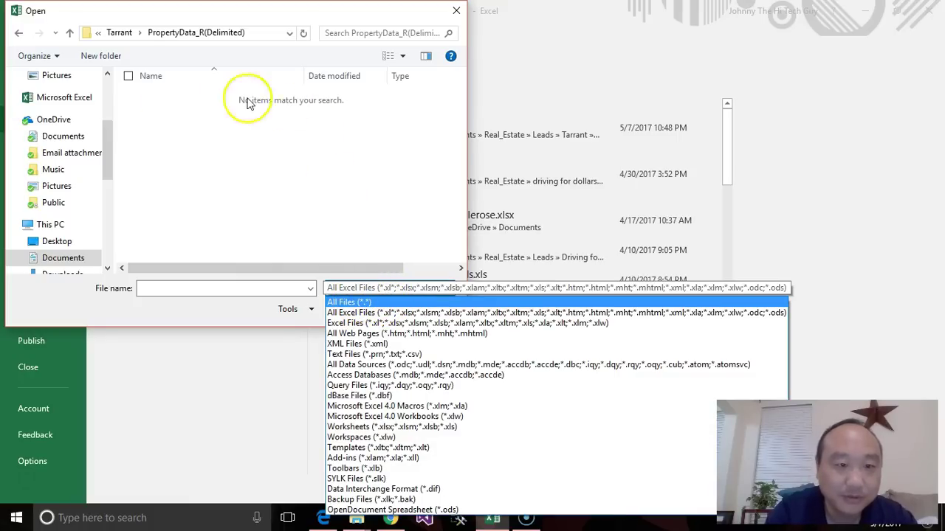
{"action": "left_click", "coordinate": [391, 303]}
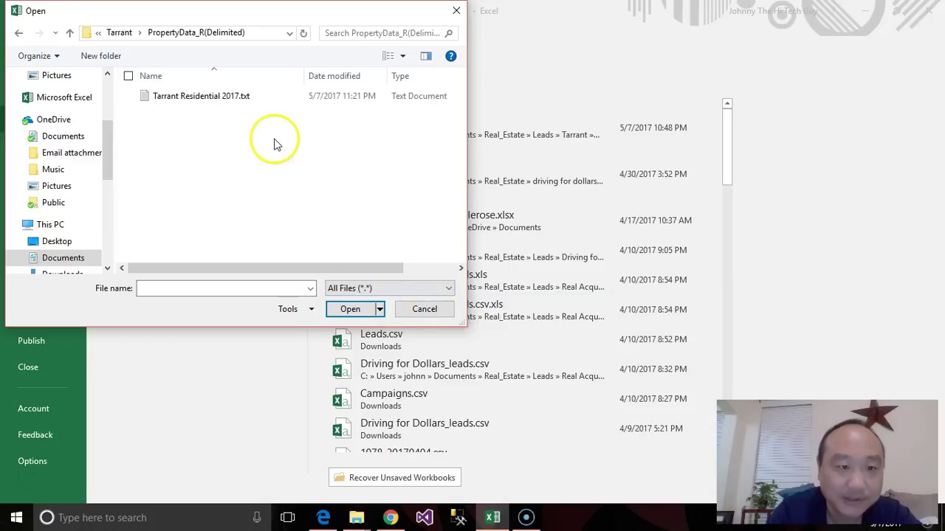
{"action": "double_click", "coordinate": [228, 97]}
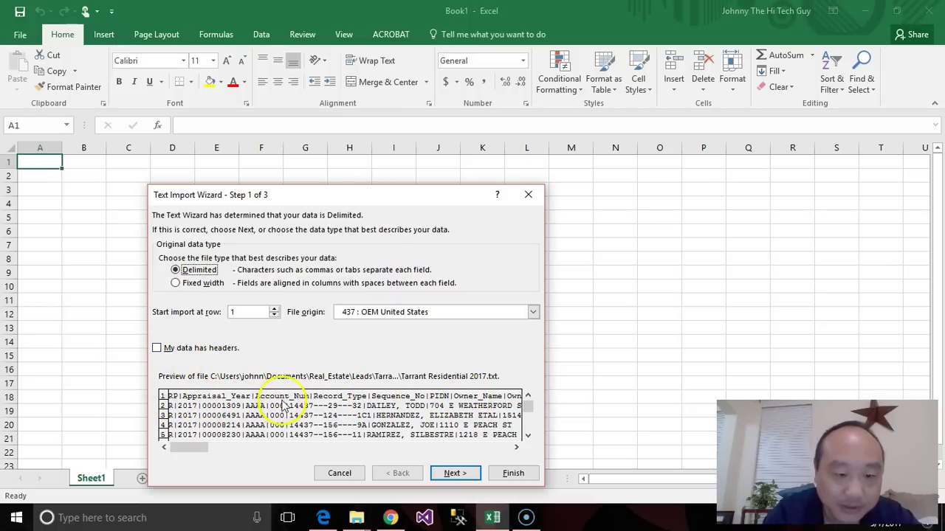
Step: Import the text as delimited data with headers, using only the custom delimiter "|" and the General column format
{"action": "left_click", "coordinate": [158, 350]}
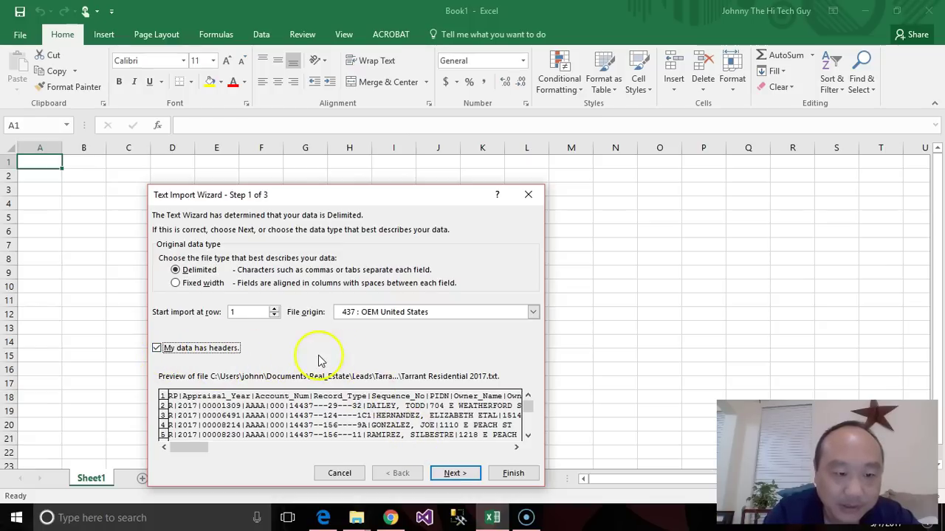
{"action": "left_click", "coordinate": [452, 473]}
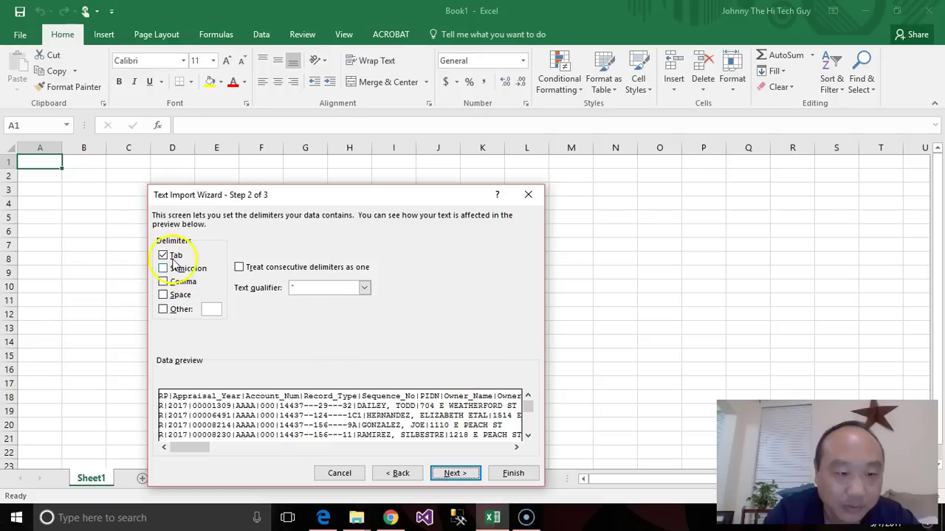
{"action": "left_click", "coordinate": [164, 310]}
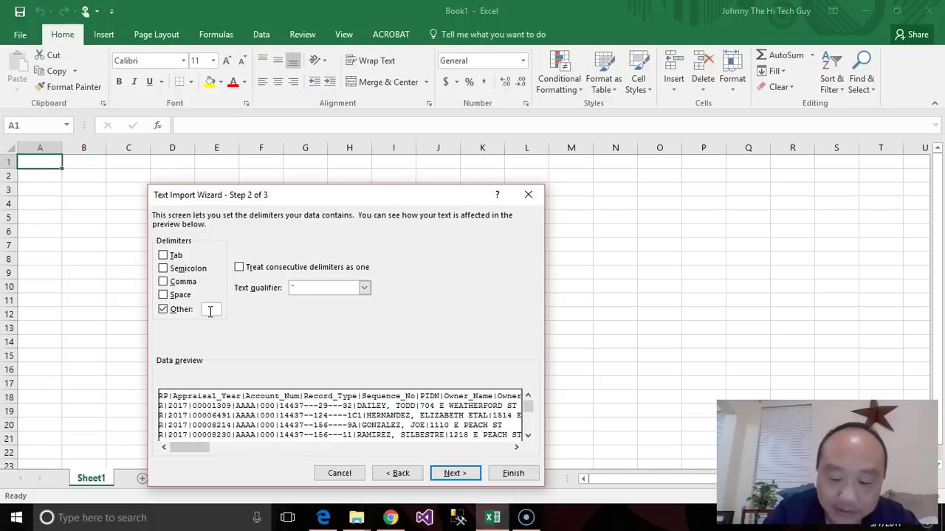
{"action": "type", "text": "|"}
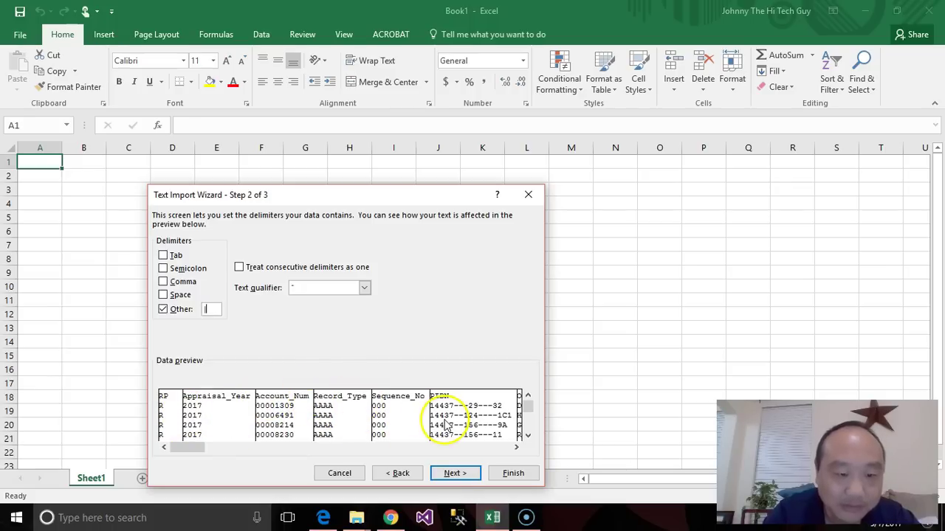
{"action": "left_click", "coordinate": [453, 476]}
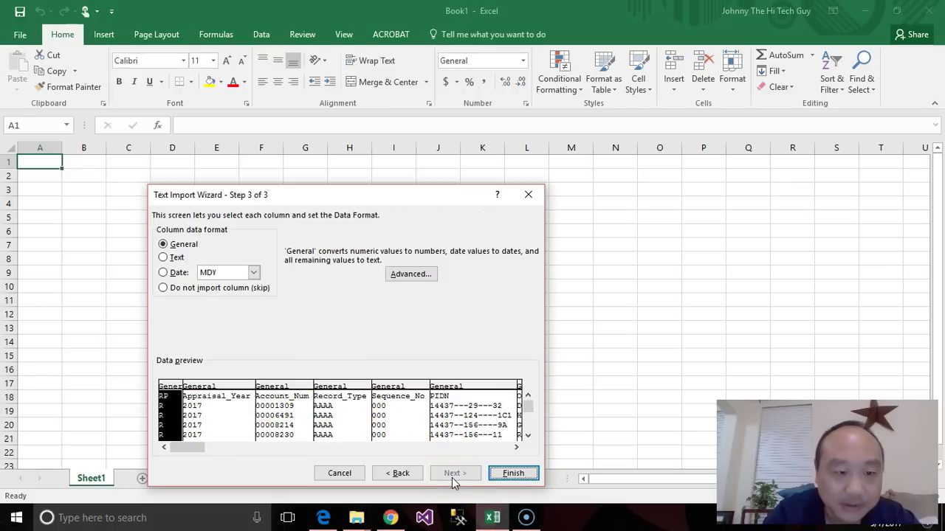
{"action": "left_click", "coordinate": [508, 475]}
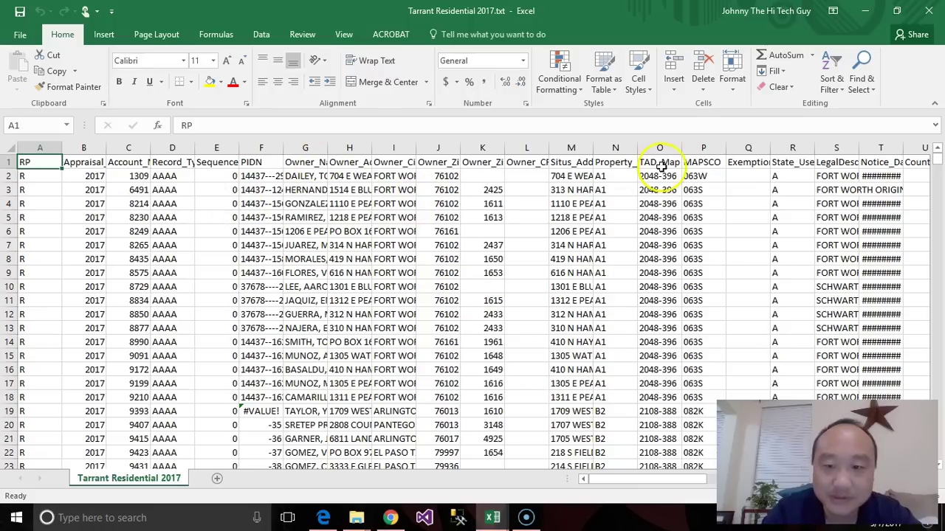
Step: Convert the whole imported data range into a table with headers
{"action": "left_click", "coordinate": [103, 35]}
{"action": "left_click", "coordinate": [118, 62]}
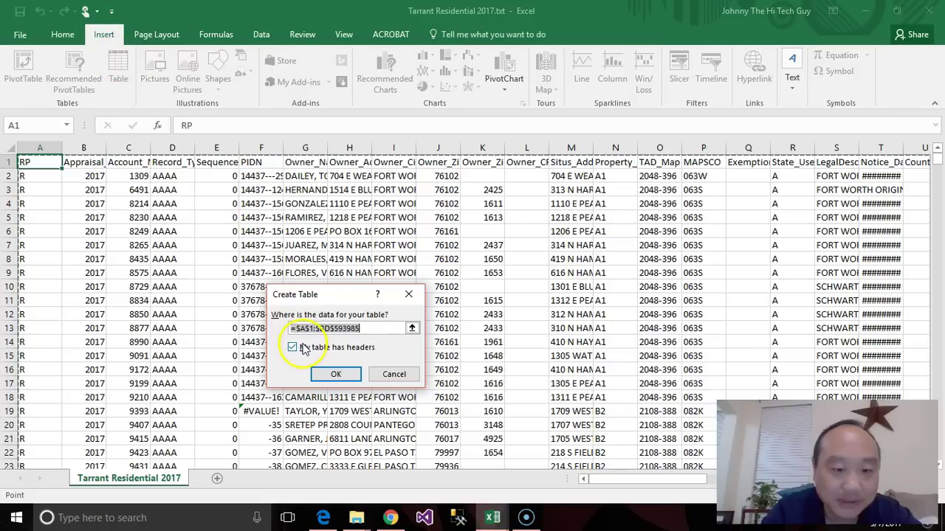
{"action": "left_click", "coordinate": [336, 373]}
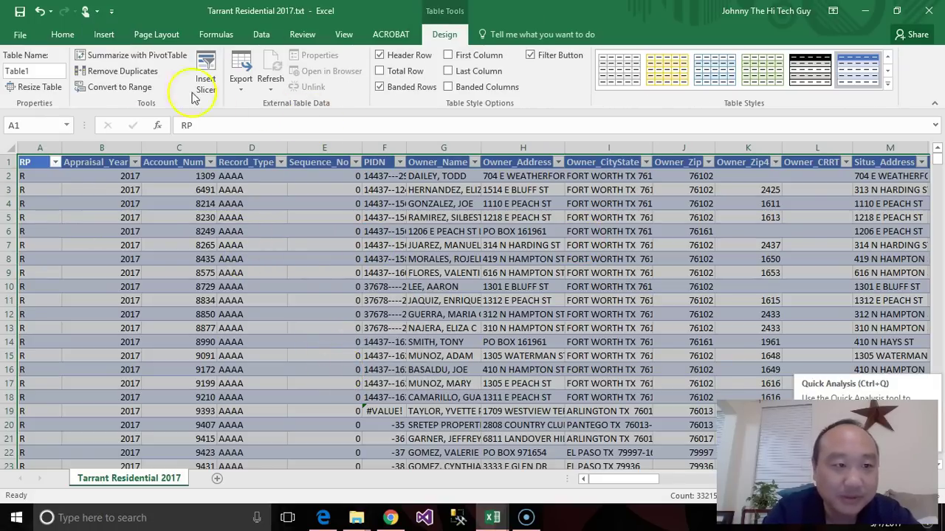
Step: Save the file as an Excel Workbook named Tarrant Residential 2017.xlsx in the PropertyData_R(Delimited) folder
{"action": "left_click", "coordinate": [31, 35]}
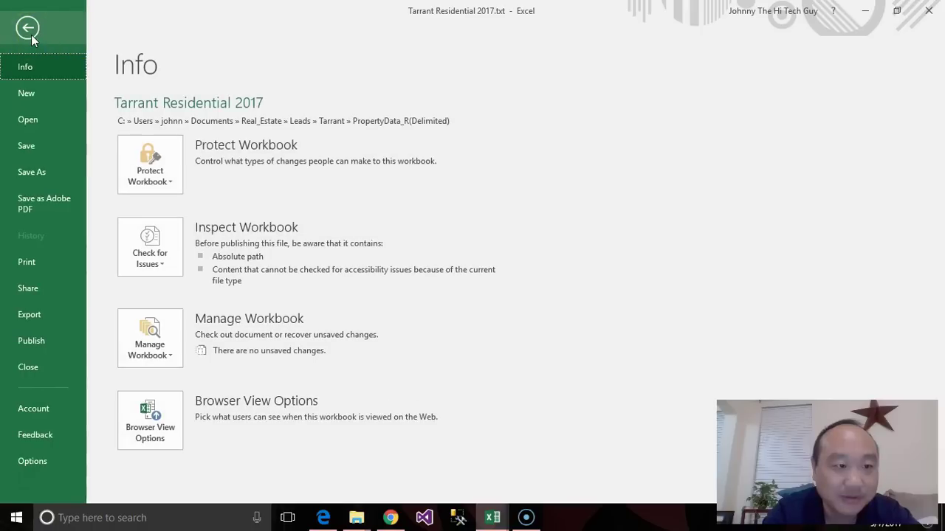
{"action": "left_click", "coordinate": [32, 171]}
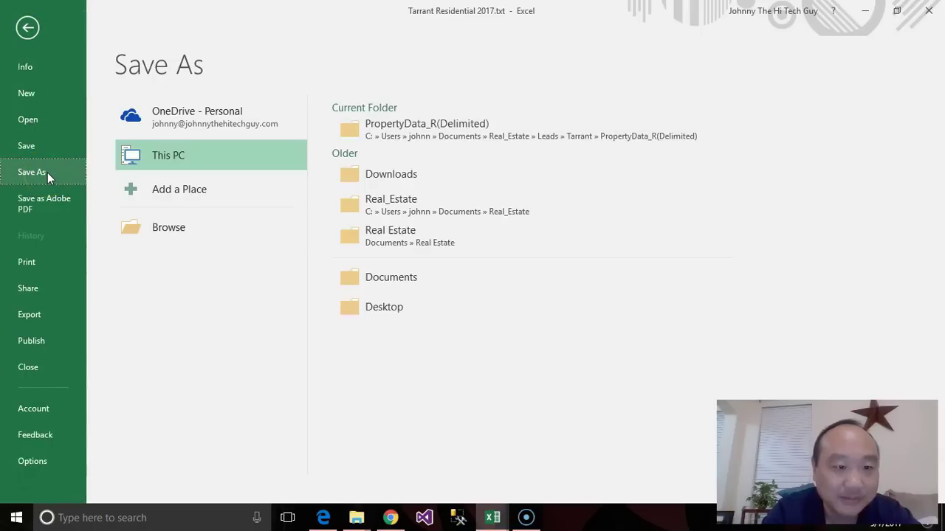
{"action": "left_click", "coordinate": [143, 225]}
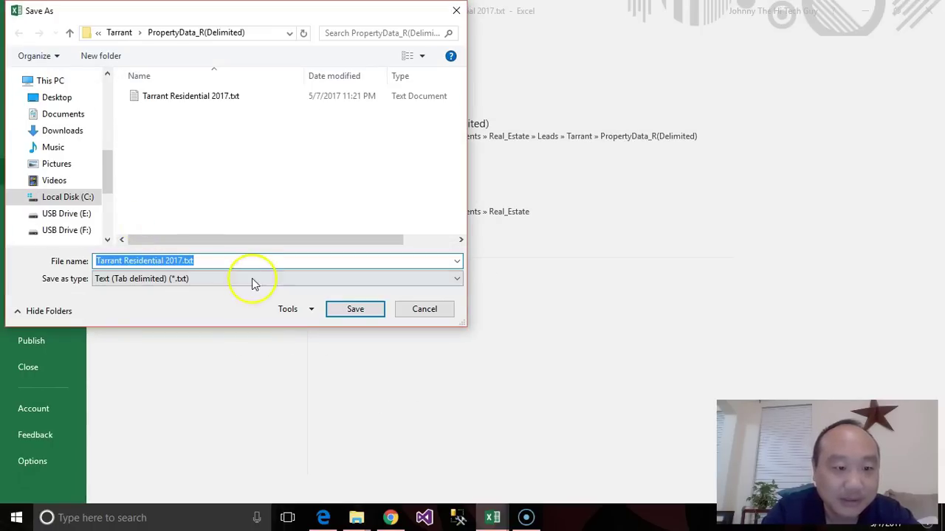
{"action": "left_click", "coordinate": [285, 279]}
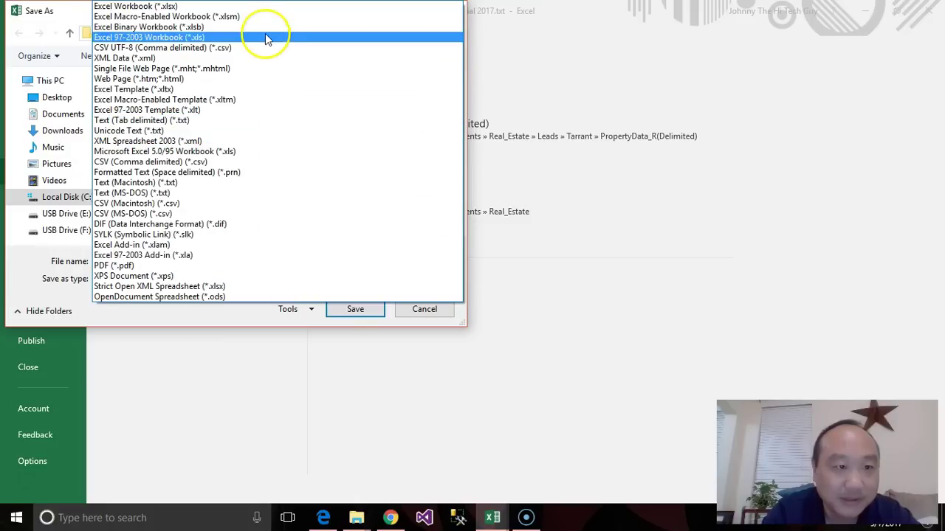
{"action": "left_click", "coordinate": [258, 9]}
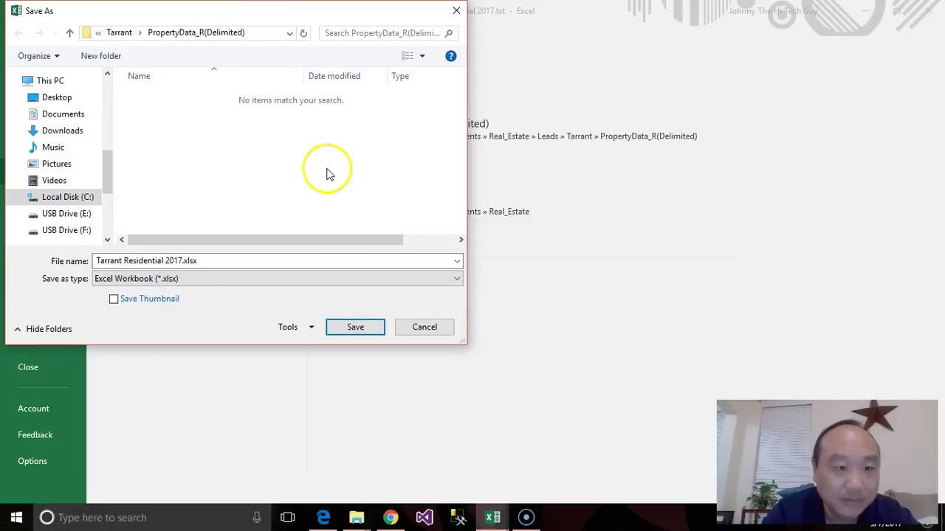
{"action": "left_click", "coordinate": [339, 327]}
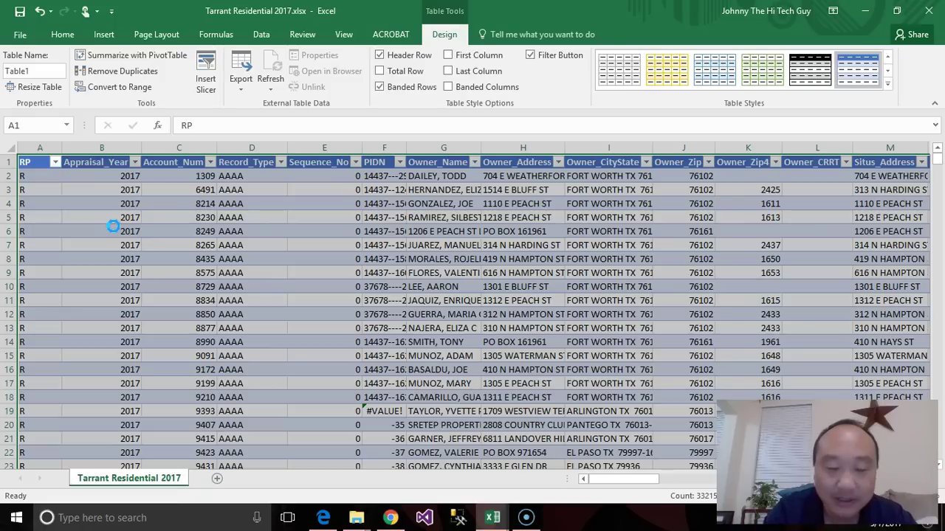
Step: Examine the Account_Num, Record_Type, Sequence_No and PIDN columns in the first records of the table
{"action": "left_click", "coordinate": [196, 177]}
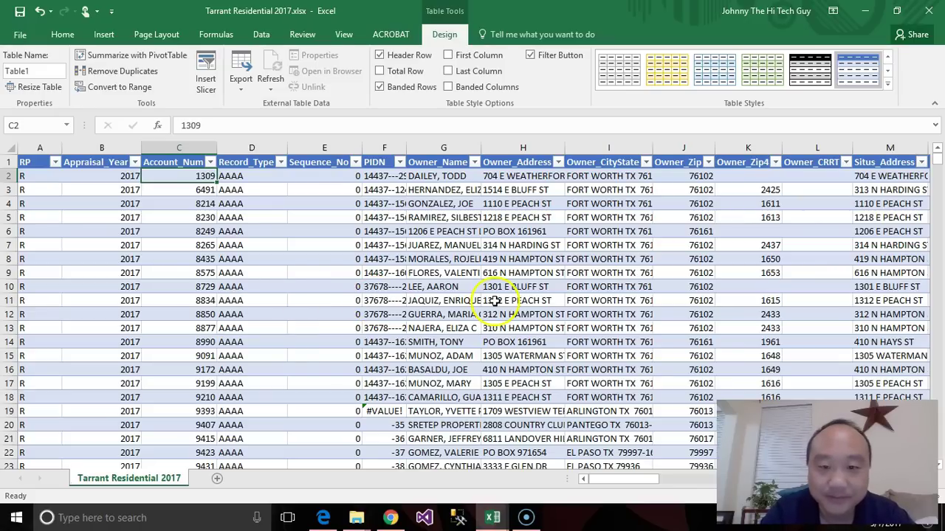
{"action": "left_click", "coordinate": [250, 190]}
{"action": "left_click", "coordinate": [322, 162]}
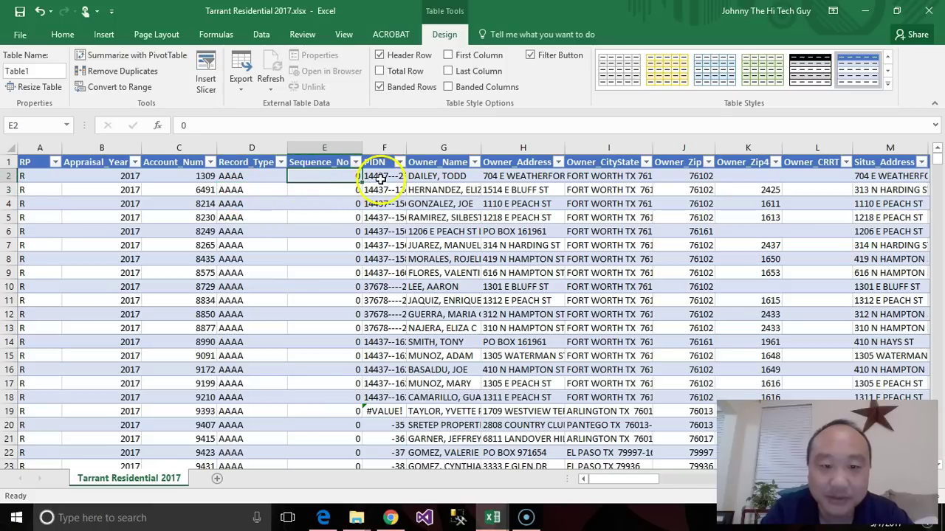
{"action": "left_click", "coordinate": [375, 177]}
Step: Fit the Owner_Name column's width to its contents and select the columns from Owner_Name through Owner_Zip4
{"action": "left_click_drag", "start_coordinate": [623, 479], "coordinate": [651, 482]}
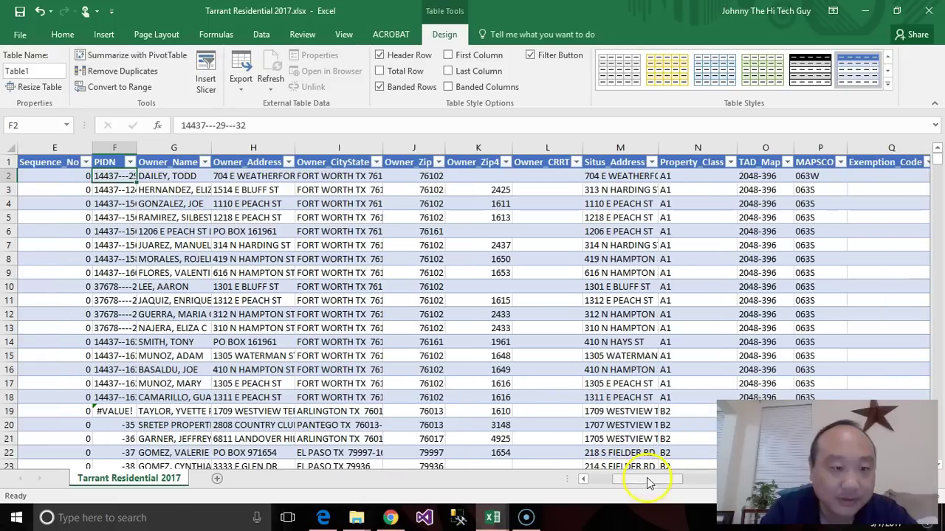
{"action": "double_click", "coordinate": [212, 147]}
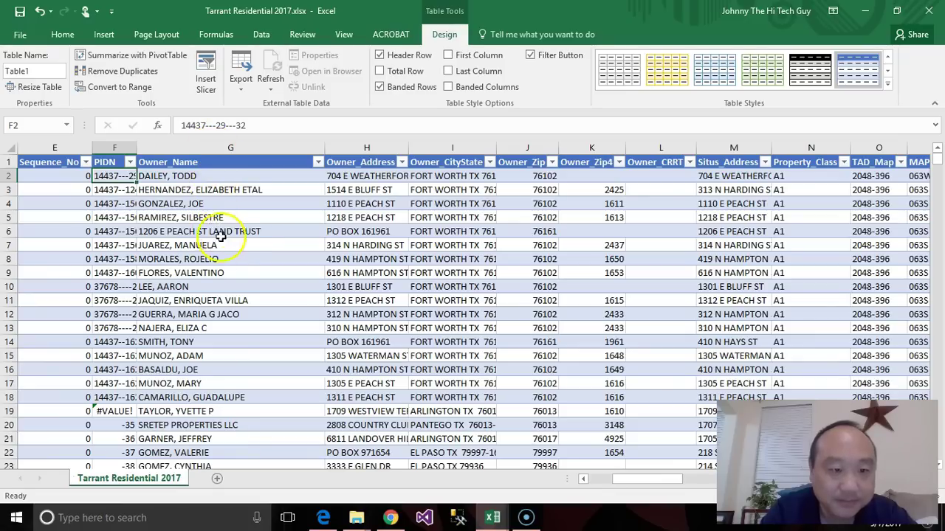
{"action": "left_click", "coordinate": [214, 148]}
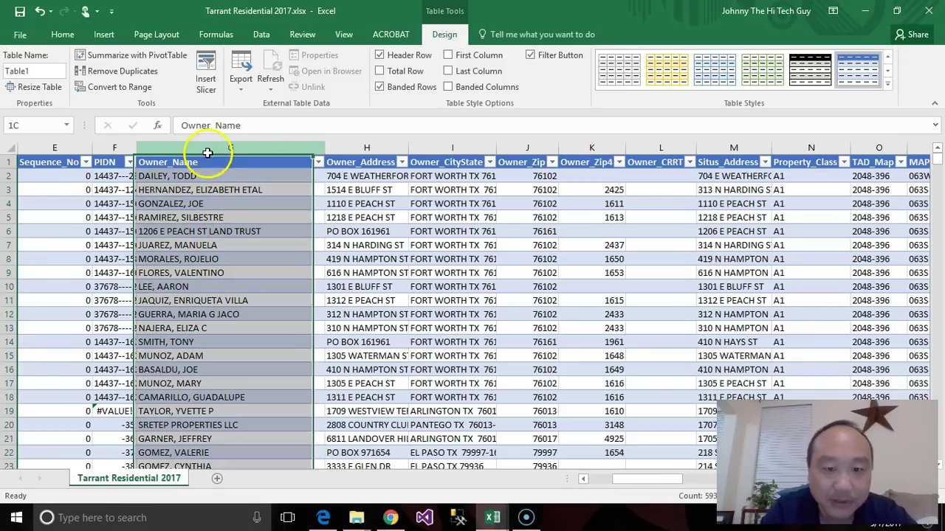
{"action": "left_click_drag", "start_coordinate": [358, 150], "coordinate": [583, 138]}
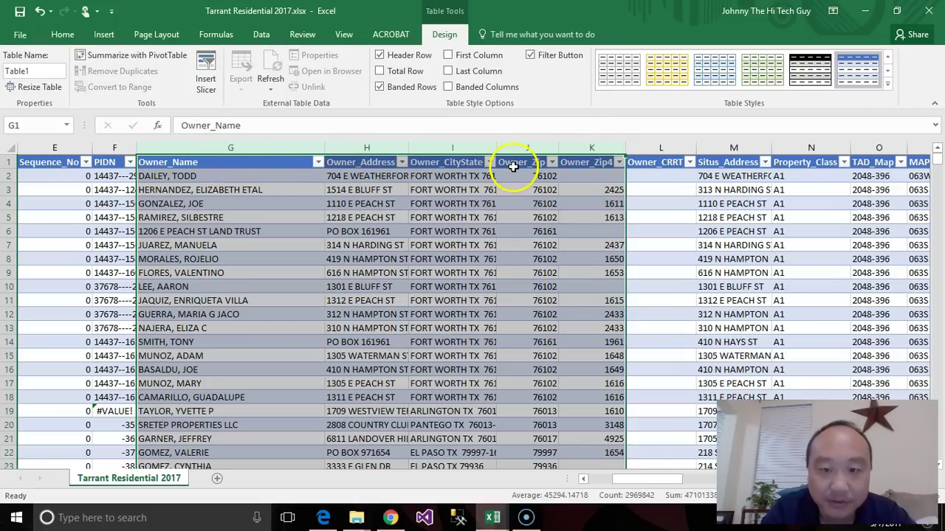
Step: Examine the first record's owner name, owner address, city and state, ZIP fields and Situs_Address
{"action": "left_click", "coordinate": [296, 174]}
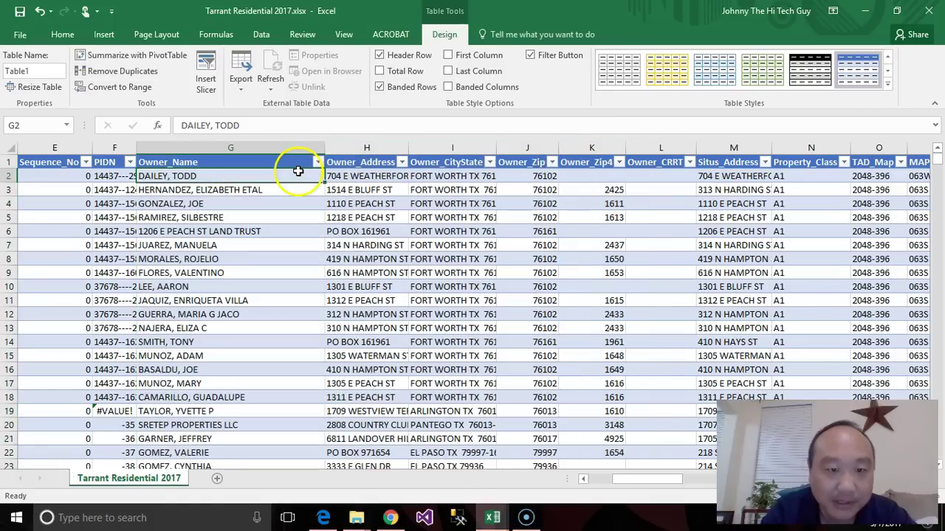
{"action": "left_click", "coordinate": [350, 174]}
{"action": "left_click", "coordinate": [447, 174]}
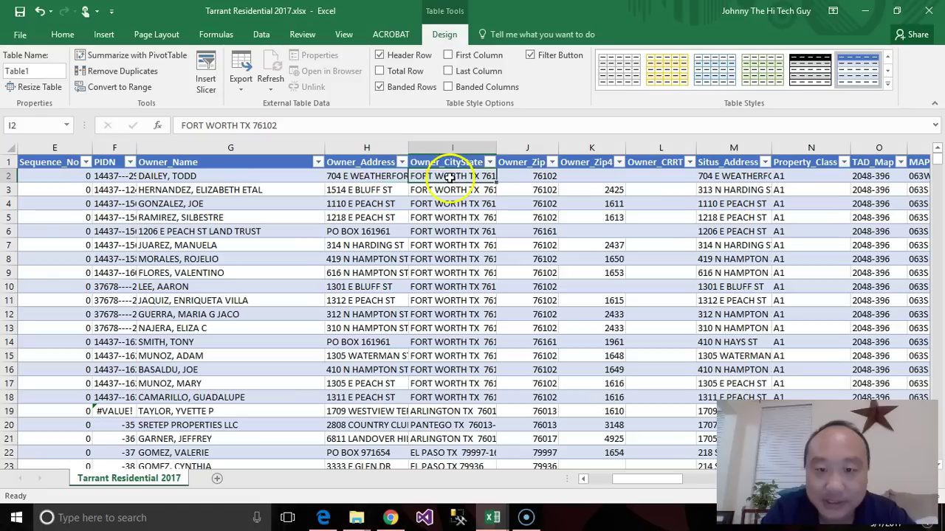
{"action": "left_click", "coordinate": [515, 176]}
{"action": "left_click", "coordinate": [595, 175]}
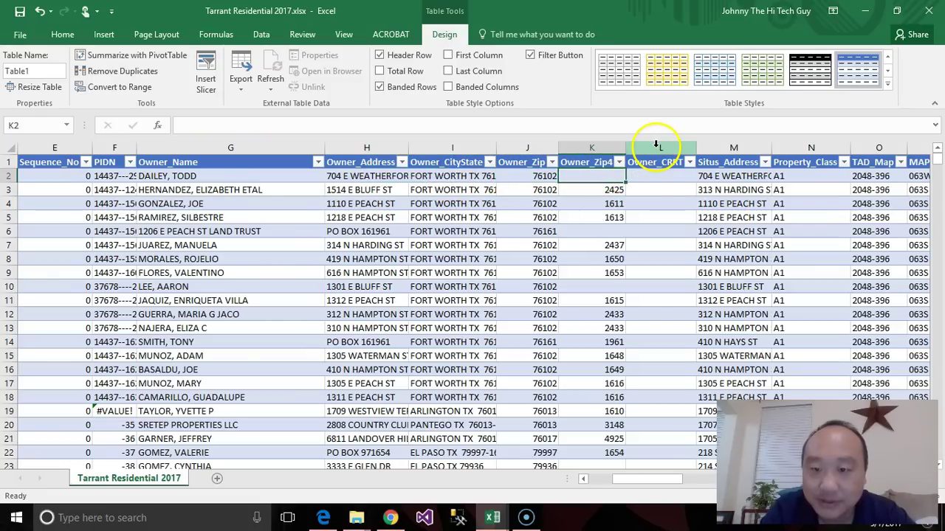
{"action": "left_click", "coordinate": [718, 175]}
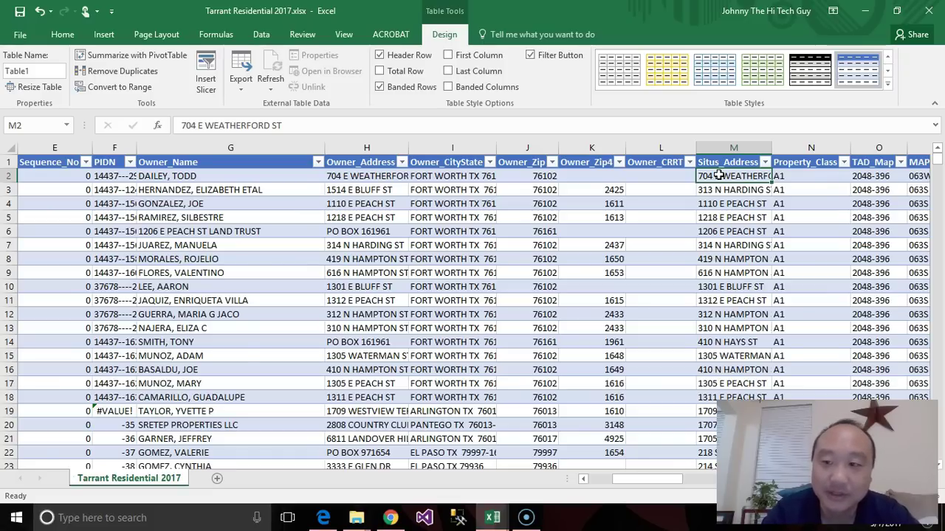
Step: Fit the LegalDescription column's width to its contents
{"action": "left_click_drag", "start_coordinate": [662, 478], "coordinate": [684, 480]}
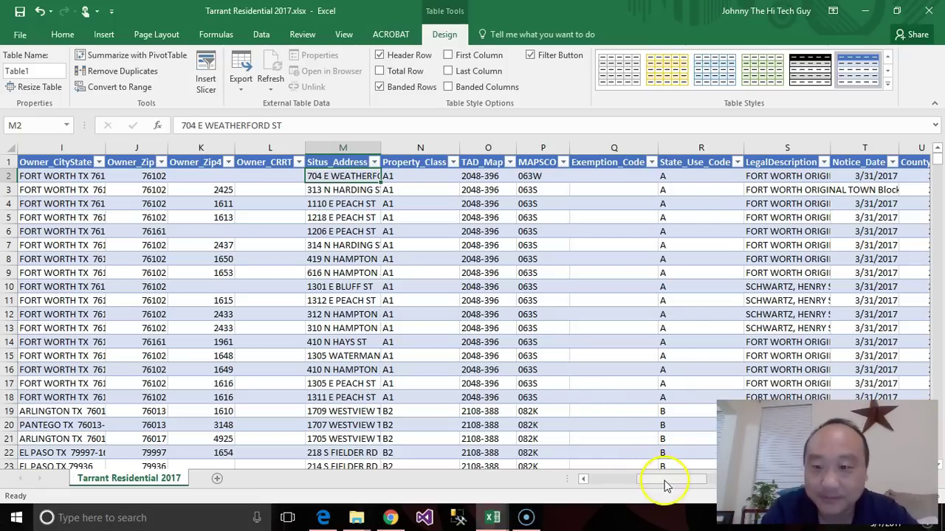
{"action": "left_click_drag", "start_coordinate": [664, 484], "coordinate": [681, 479]}
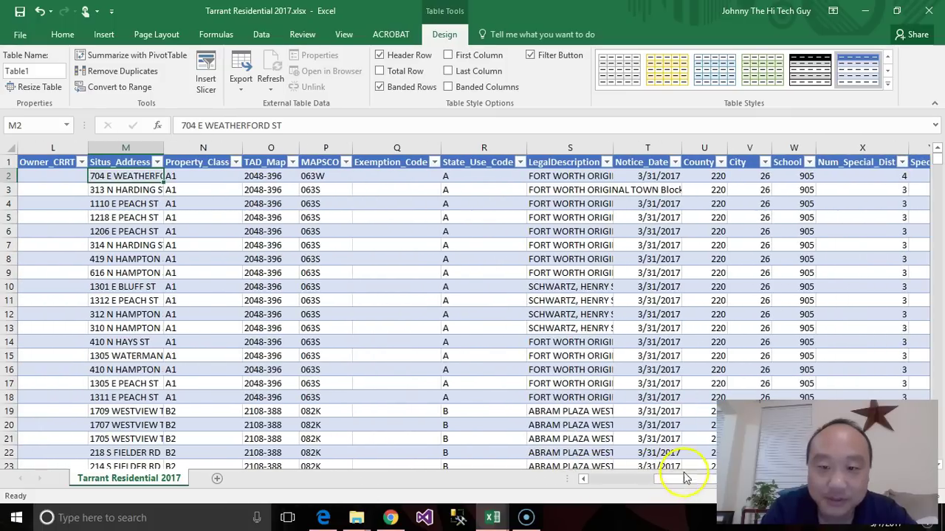
{"action": "double_click", "coordinate": [612, 147]}
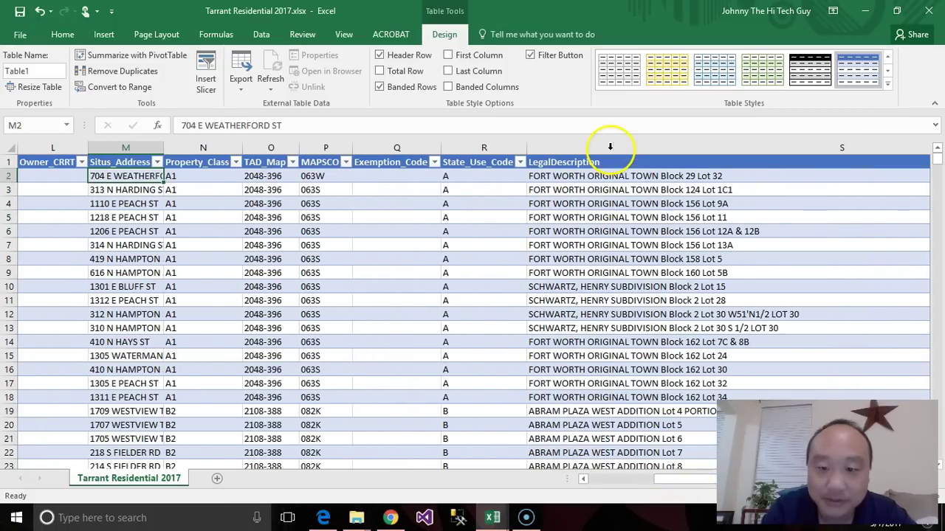
Step: Examine the Notice_Date through Total_Value columns and check the last records at the end of the table
{"action": "left_click_drag", "start_coordinate": [692, 481], "coordinate": [714, 479]}
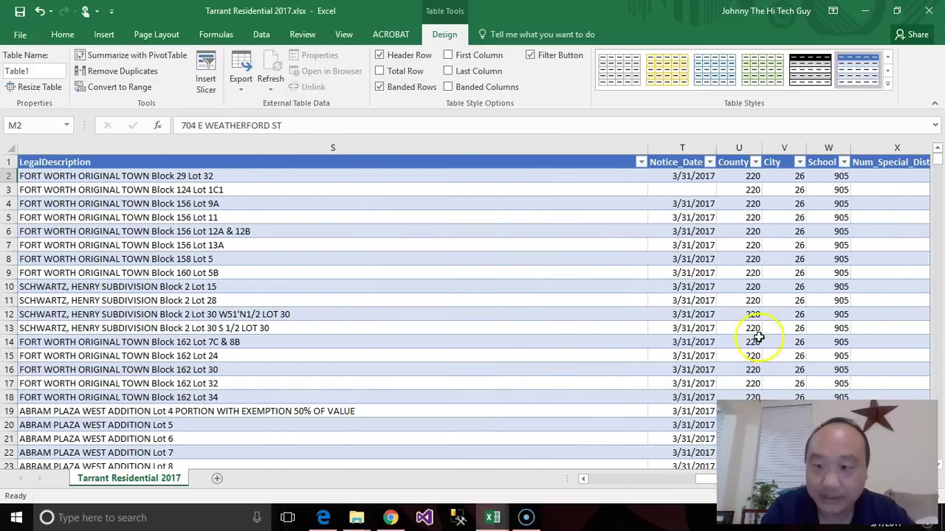
{"action": "left_click_drag", "start_coordinate": [716, 480], "coordinate": [727, 480]}
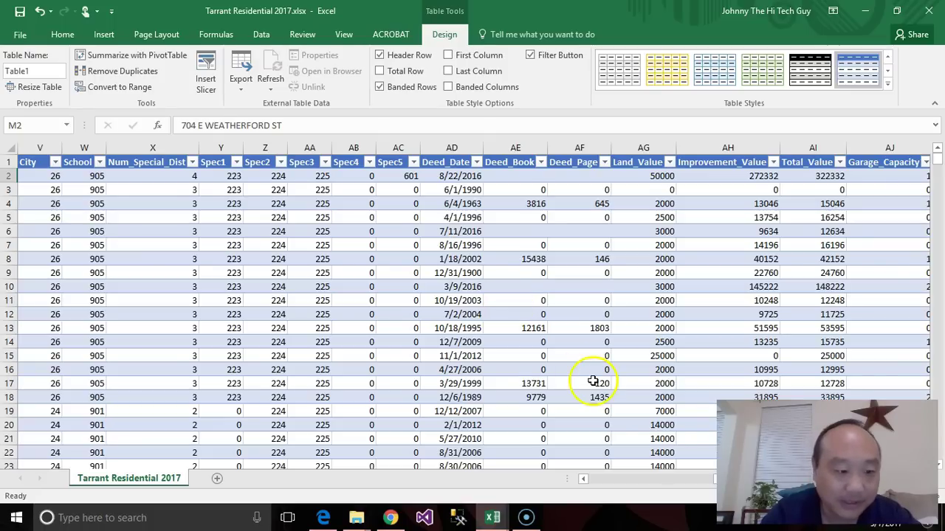
{"action": "left_click_drag", "start_coordinate": [710, 478], "coordinate": [602, 483]}
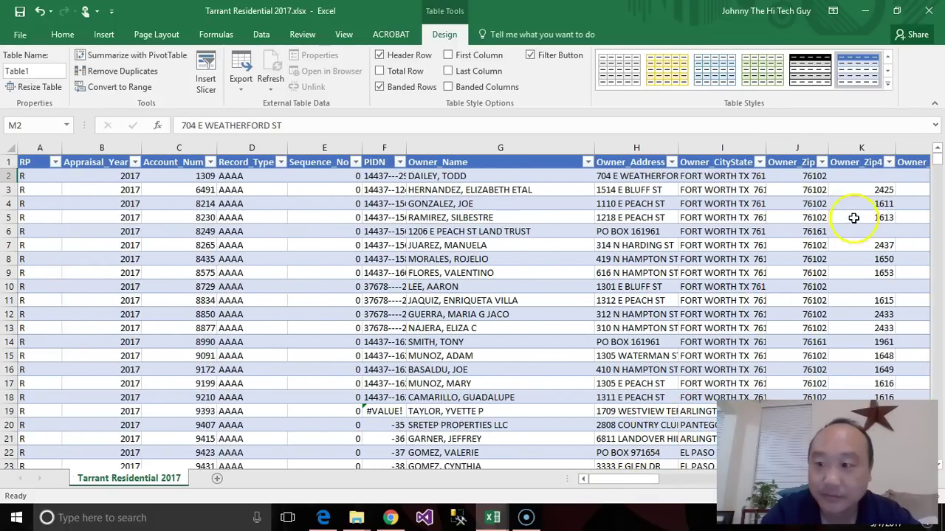
{"action": "left_click_drag", "start_coordinate": [937, 158], "coordinate": [939, 453]}
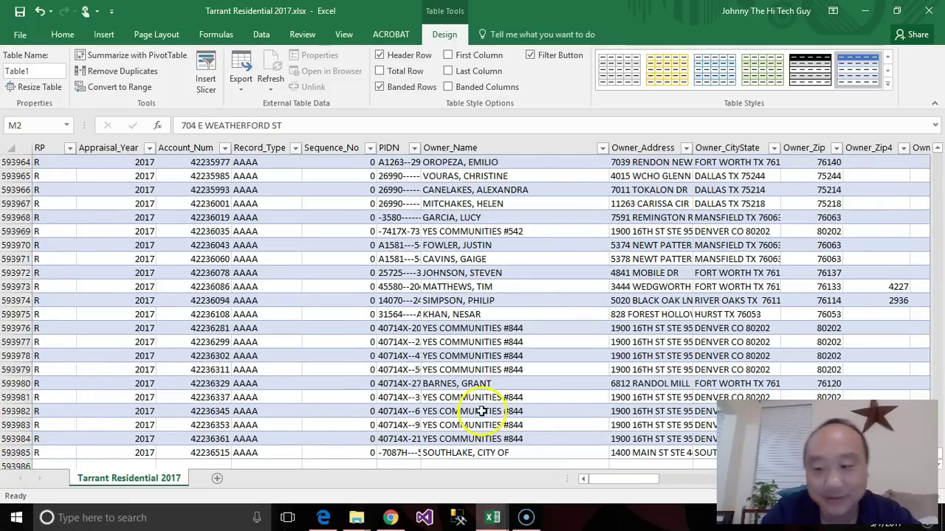
{"action": "left_click_drag", "start_coordinate": [938, 459], "coordinate": [938, 152]}
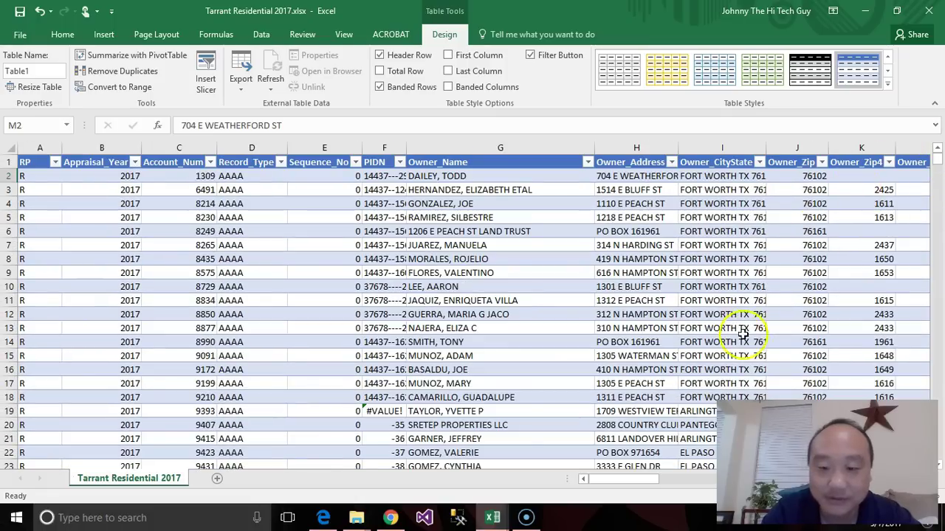
Step: Examine the value, garage, bedroom, living area, pool, land, heating and air columns through to Overlap_Flag
{"action": "left_click_drag", "start_coordinate": [627, 485], "coordinate": [711, 479]}
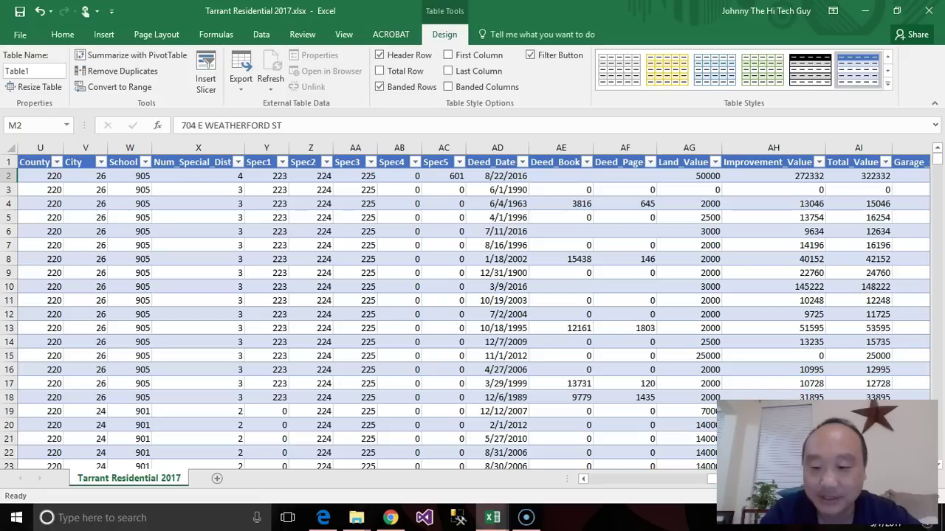
{"action": "scroll", "coordinate": [781, 288], "scroll_direction": "right", "scroll_amount": 2}
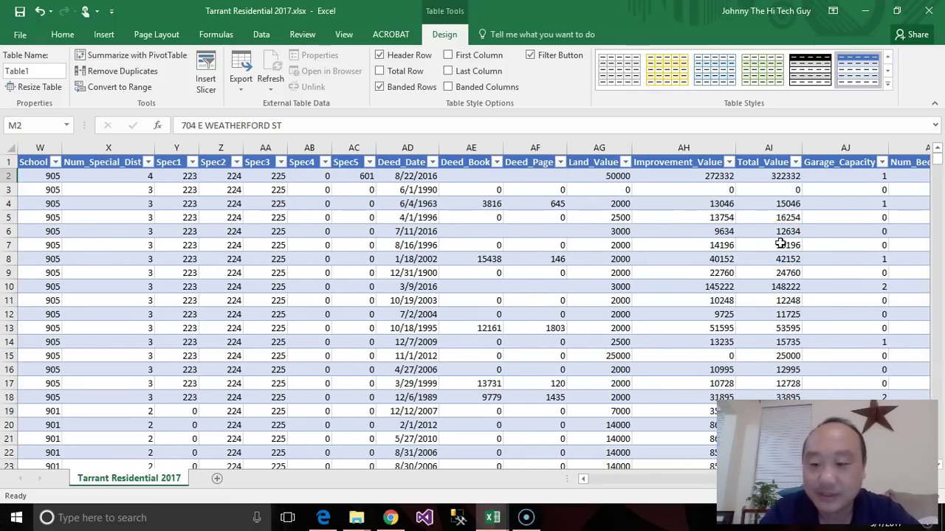
{"action": "scroll", "coordinate": [474, 307], "scroll_direction": "right", "scroll_amount": 3}
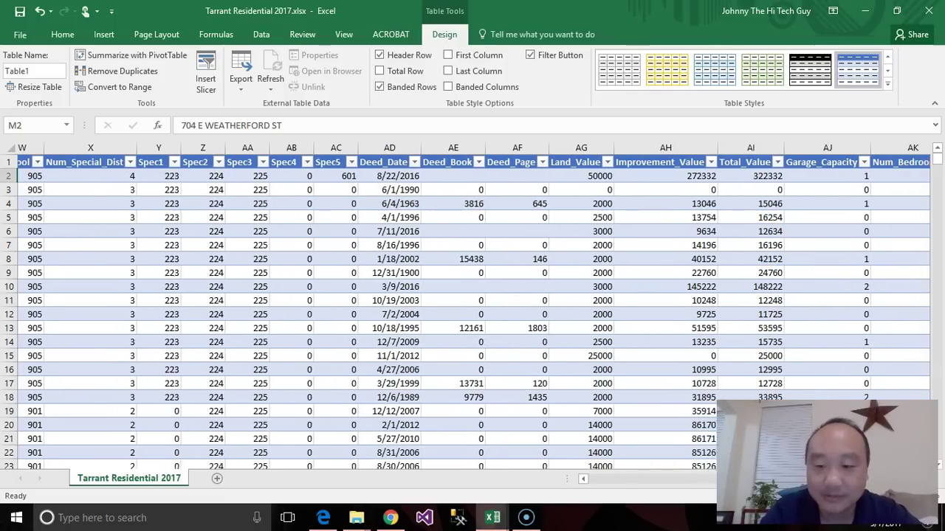
{"action": "scroll", "coordinate": [473, 307], "scroll_direction": "right", "scroll_amount": 2}
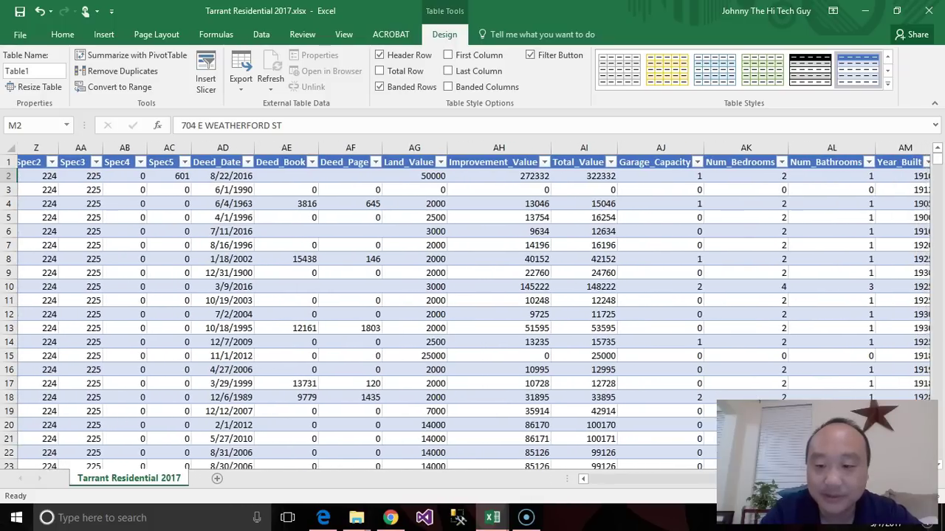
{"action": "scroll", "coordinate": [474, 307], "scroll_direction": "right", "scroll_amount": 2}
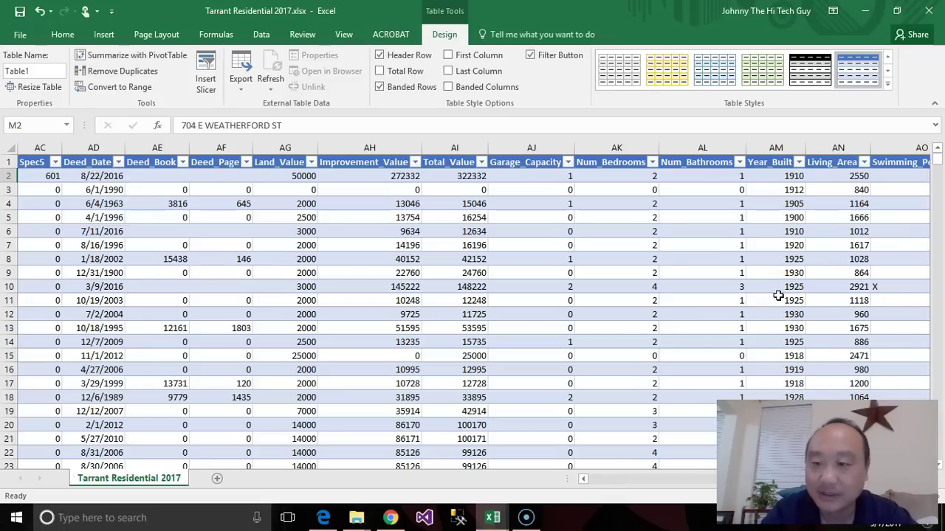
{"action": "scroll", "coordinate": [473, 306], "scroll_direction": "right", "scroll_amount": 3}
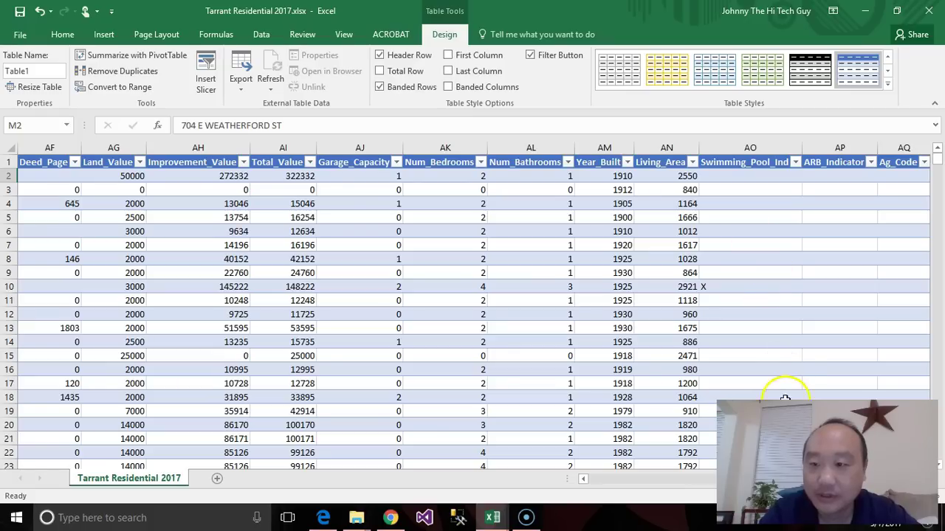
{"action": "scroll", "coordinate": [473, 306], "scroll_direction": "right", "scroll_amount": 3}
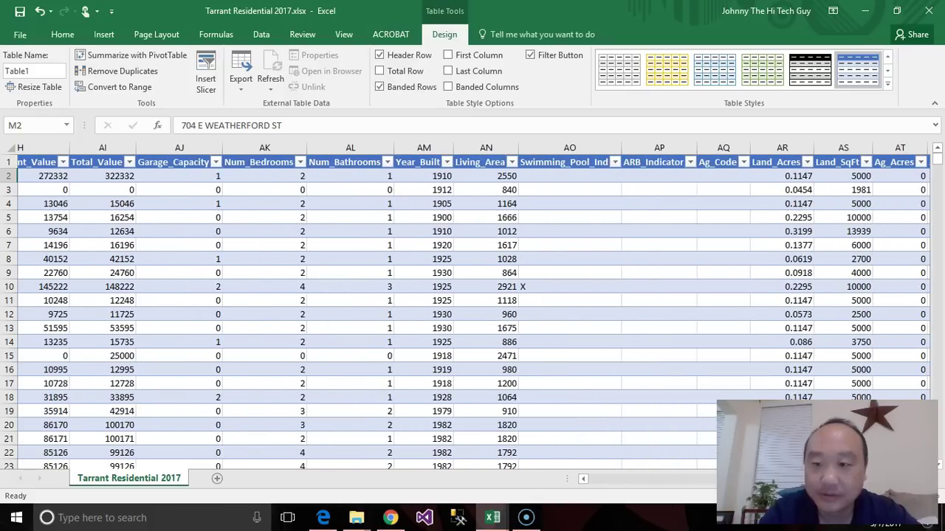
{"action": "scroll", "coordinate": [473, 306], "scroll_direction": "right", "scroll_amount": 1}
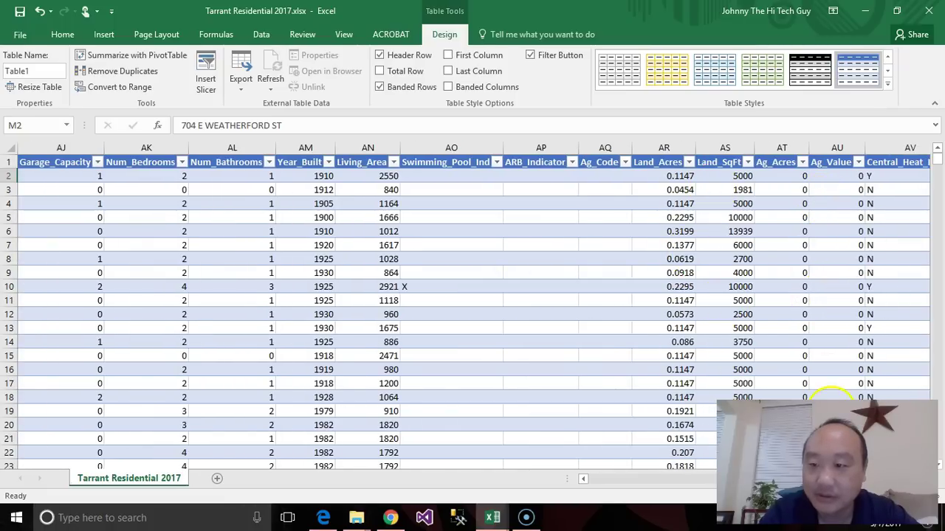
{"action": "scroll", "coordinate": [473, 306], "scroll_direction": "right", "scroll_amount": 2}
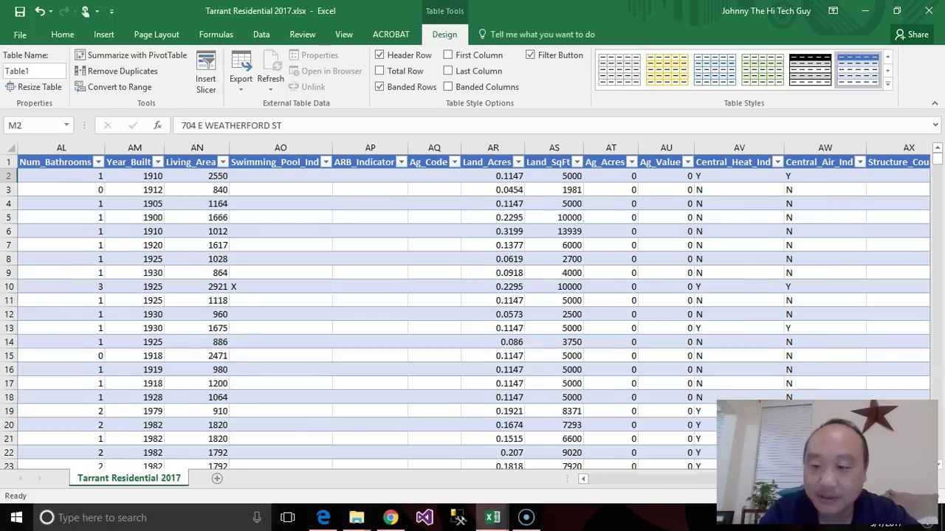
{"action": "scroll", "coordinate": [473, 307], "scroll_direction": "right", "scroll_amount": 2}
{"action": "scroll", "coordinate": [474, 306], "scroll_direction": "right", "scroll_amount": 3}
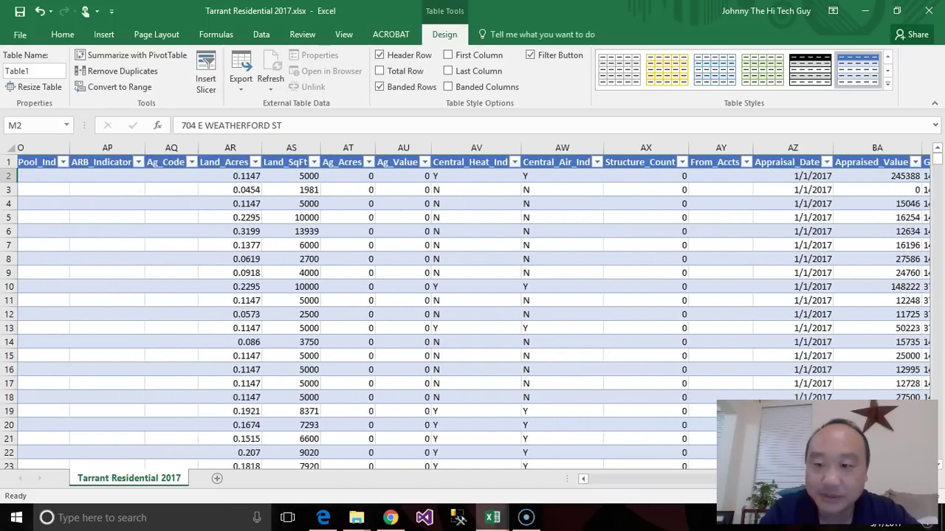
{"action": "scroll", "coordinate": [474, 306], "scroll_direction": "right", "scroll_amount": 2}
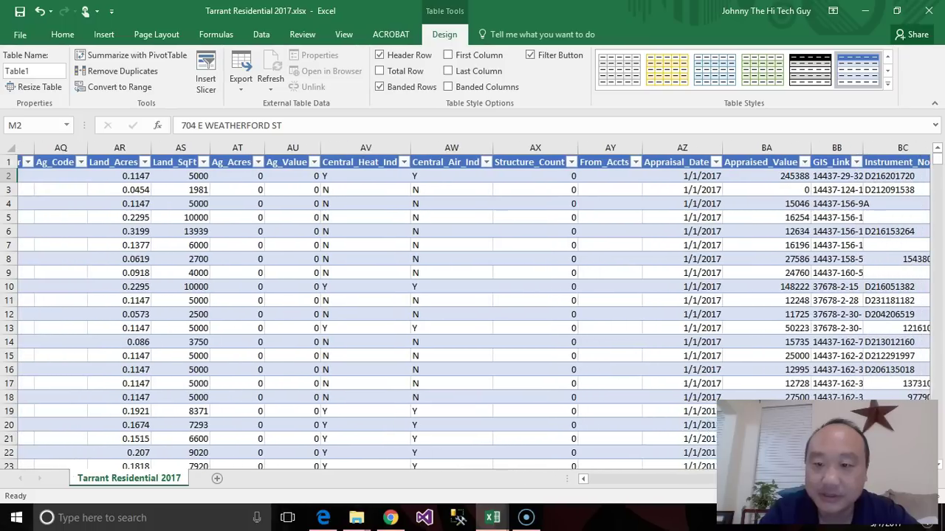
{"action": "scroll", "coordinate": [474, 306], "scroll_direction": "right", "scroll_amount": 1}
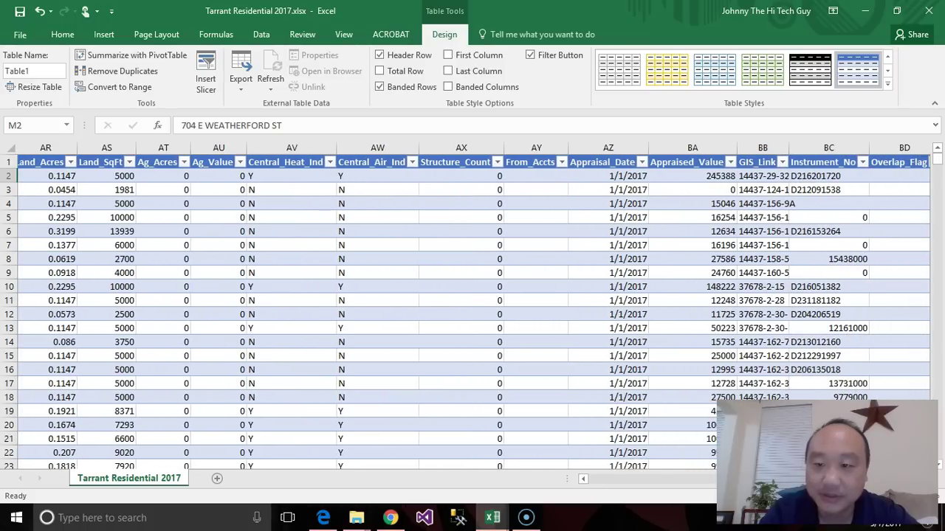
{"action": "scroll", "coordinate": [474, 306], "scroll_direction": "right", "scroll_amount": 1}
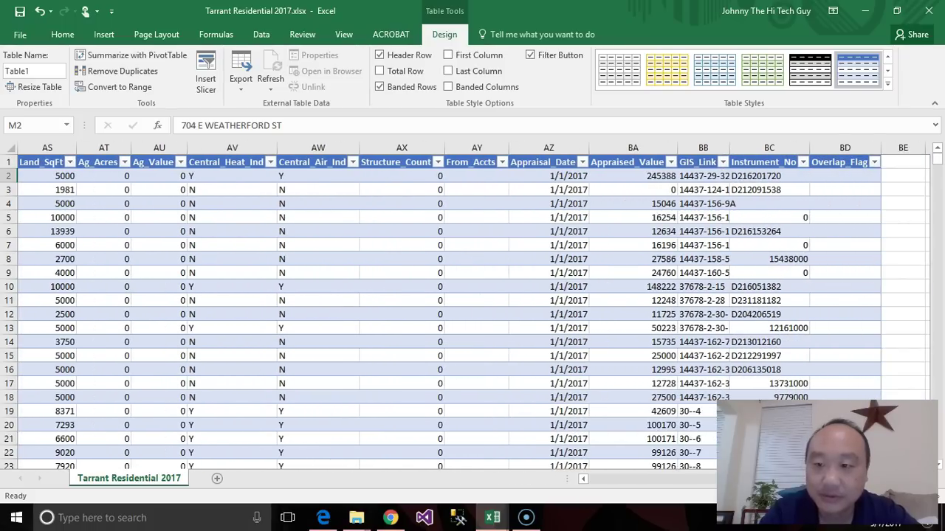
Step: Review the Owner_Name through Owner_Zip4 columns against Situs_Address, comparing the first record's owner address with its property address
{"action": "left_click_drag", "start_coordinate": [746, 479], "coordinate": [642, 481]}
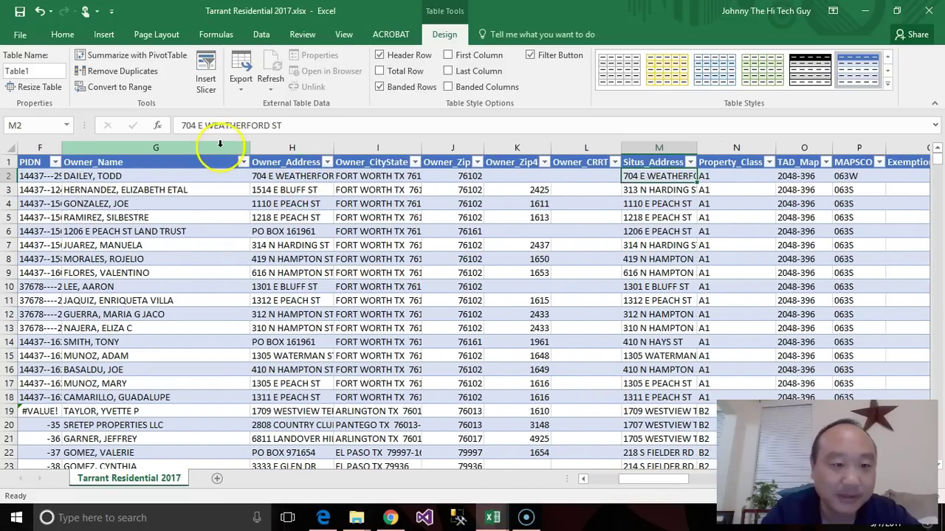
{"action": "left_click_drag", "start_coordinate": [215, 145], "coordinate": [517, 144]}
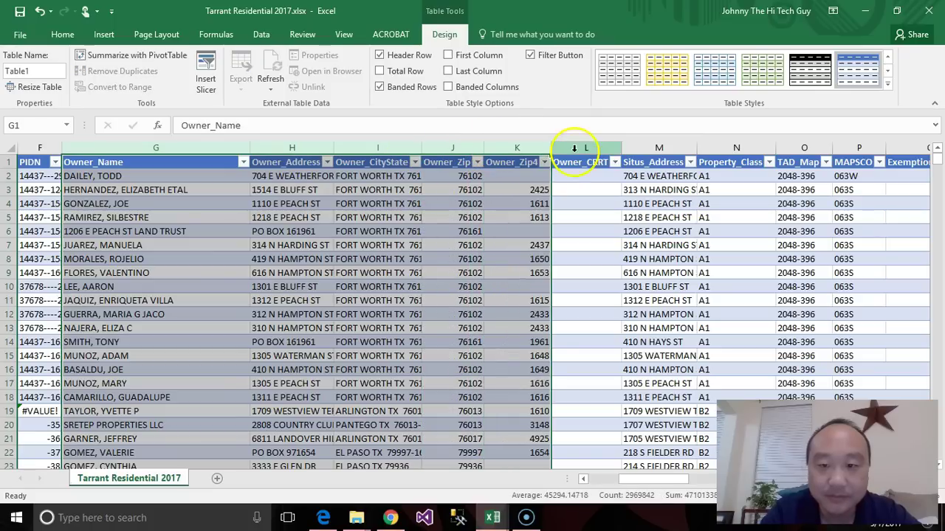
{"action": "left_click", "coordinate": [644, 147]}
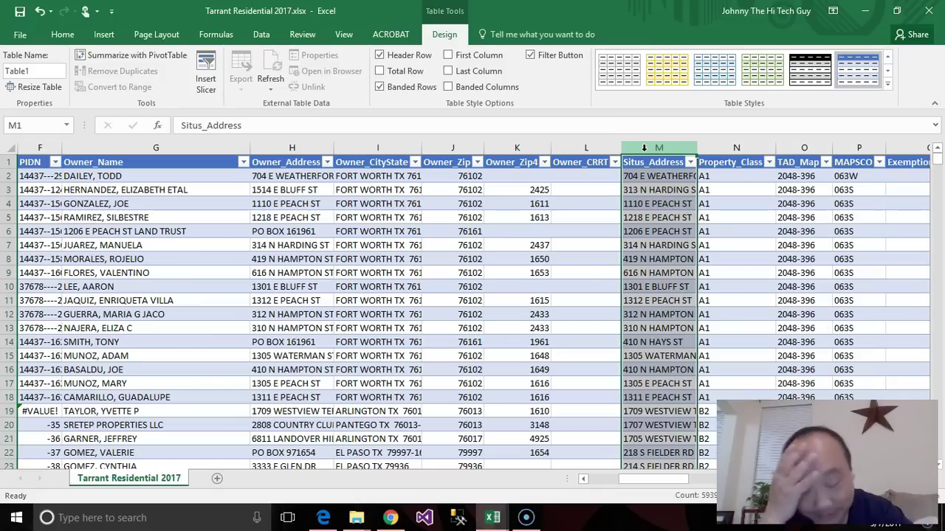
{"action": "left_click", "coordinate": [314, 177]}
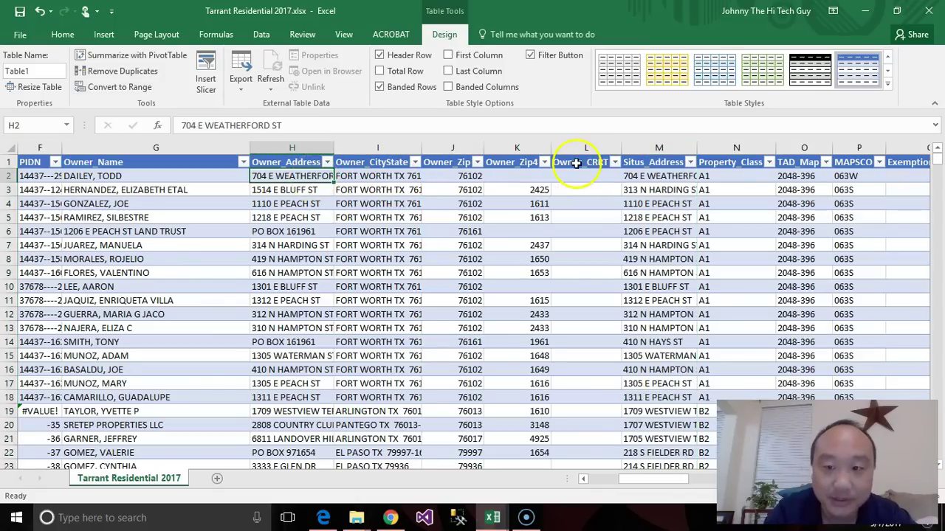
{"action": "left_click", "coordinate": [657, 176]}
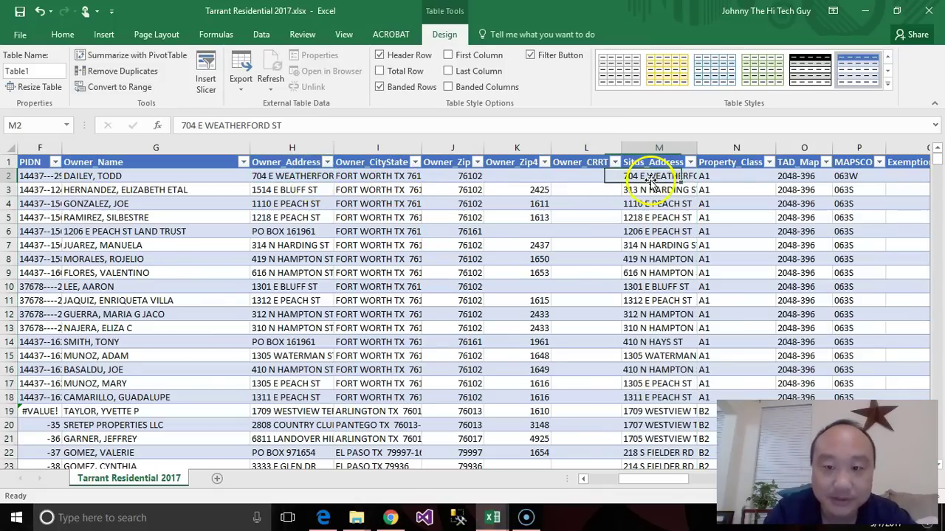
{"action": "left_click", "coordinate": [299, 175]}
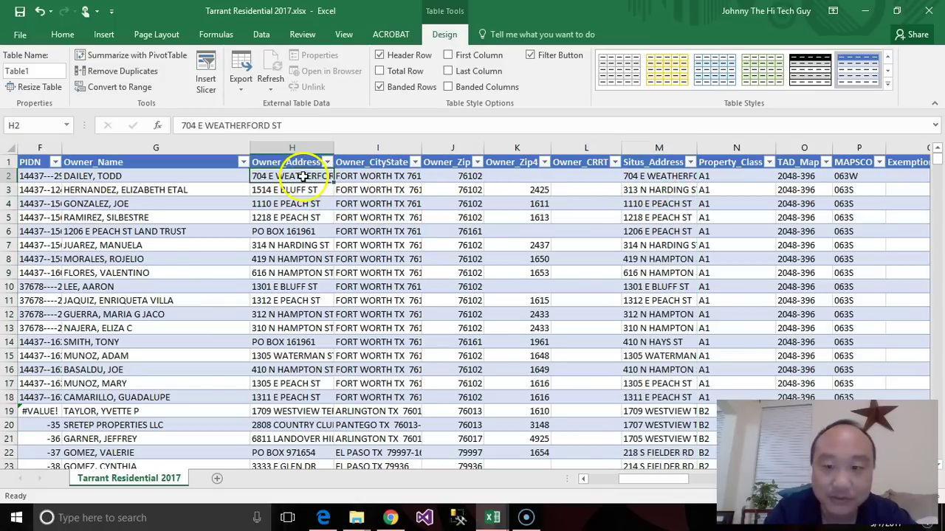
Step: Fit the Owner_Address and Situs_Address columns' widths to their contents and compare the second record's two addresses
{"action": "double_click", "coordinate": [334, 147]}
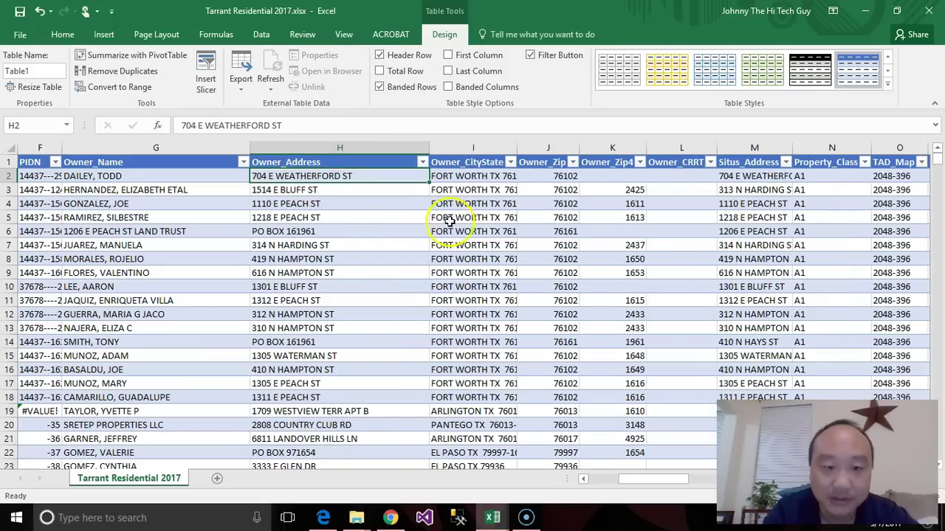
{"action": "double_click", "coordinate": [792, 146]}
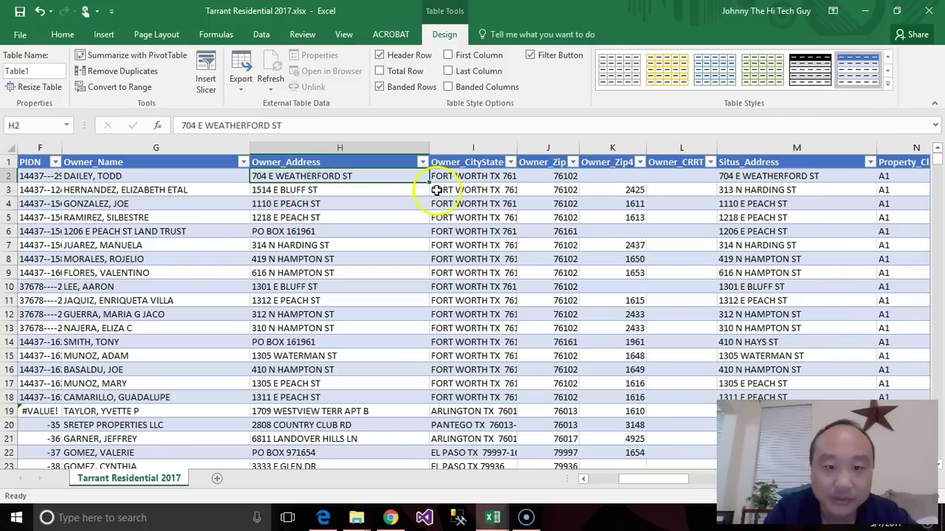
{"action": "left_click", "coordinate": [372, 195]}
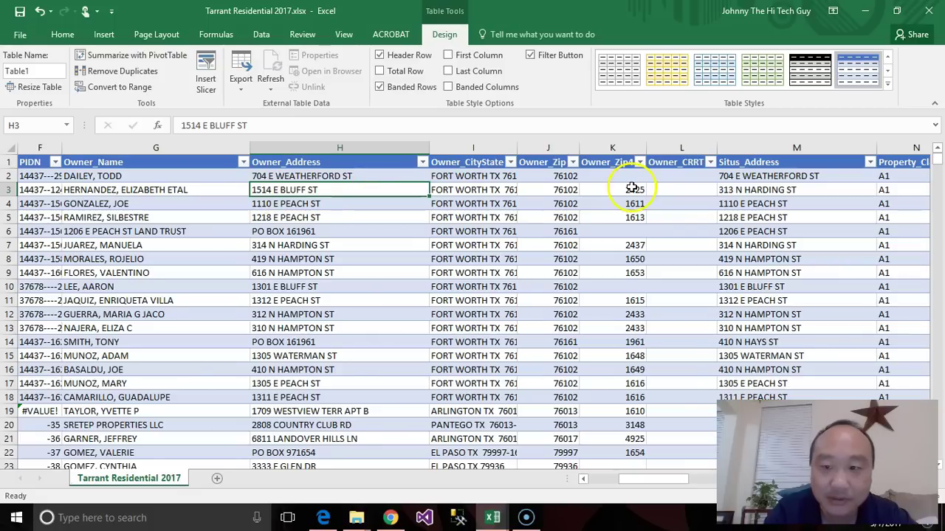
{"action": "left_click", "coordinate": [744, 189]}
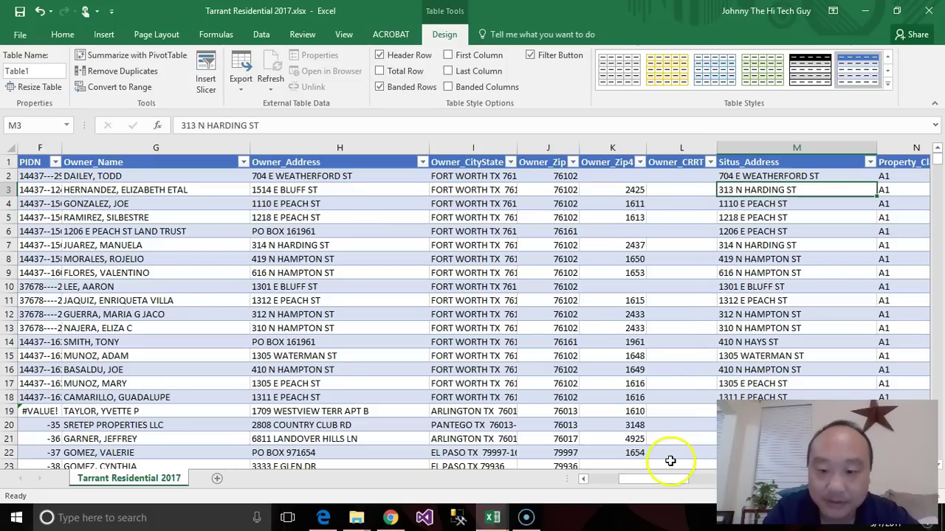
Step: Insert a new table column between Situs_Address and Property_Class
{"action": "left_click_drag", "start_coordinate": [670, 477], "coordinate": [682, 479]}
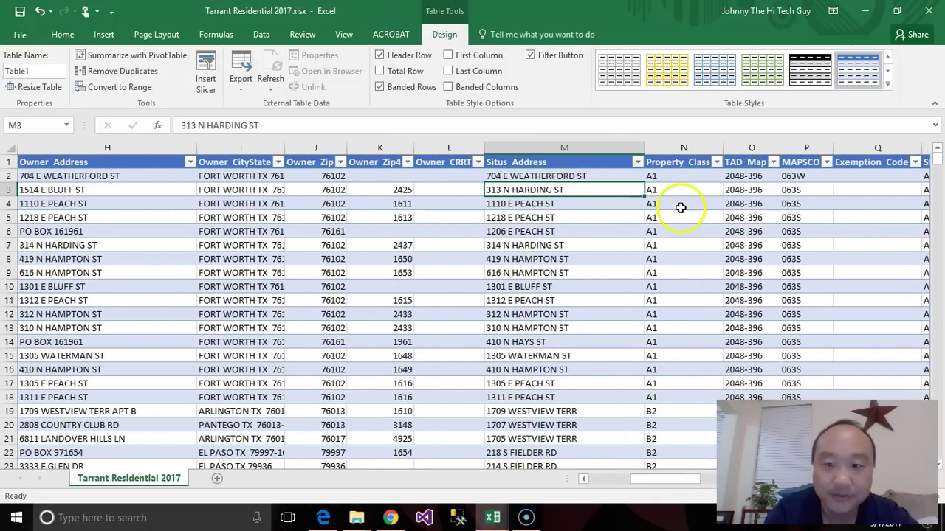
{"action": "left_click", "coordinate": [683, 149]}
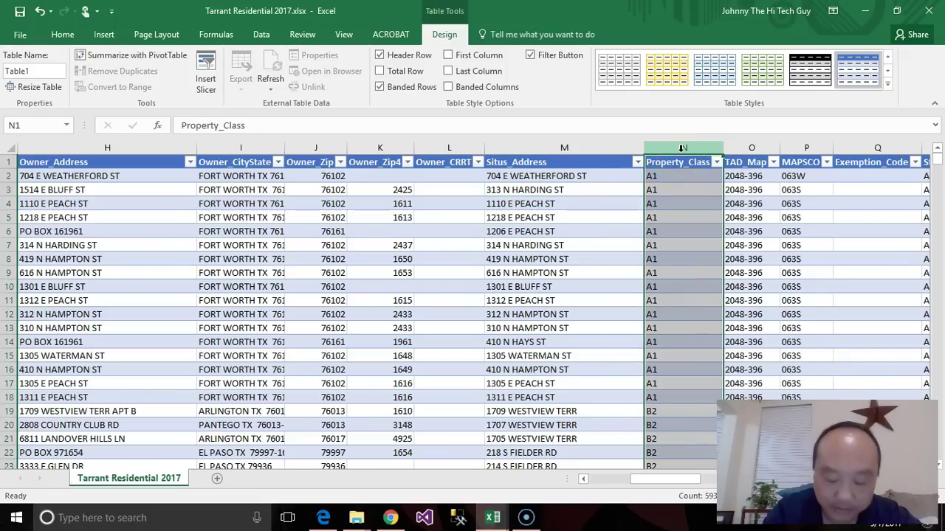
{"action": "right_click", "coordinate": [683, 149]}
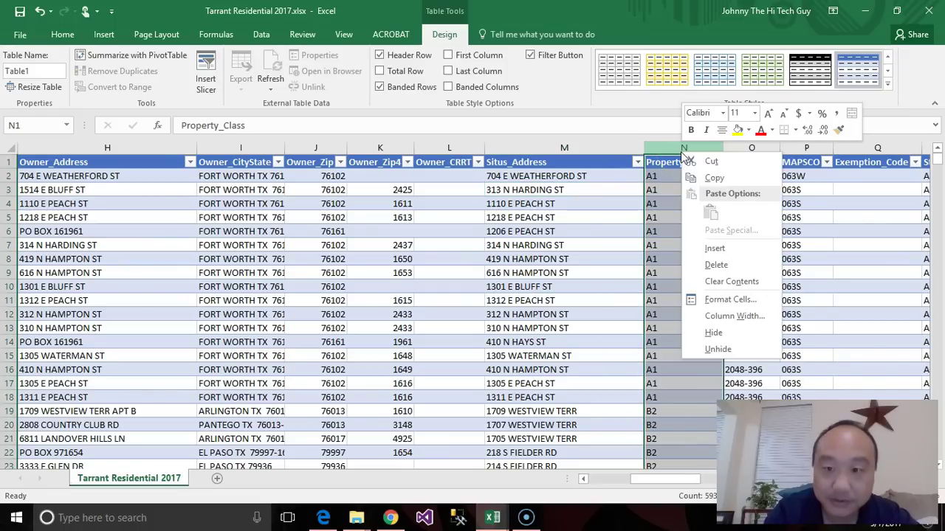
{"action": "left_click", "coordinate": [712, 247]}
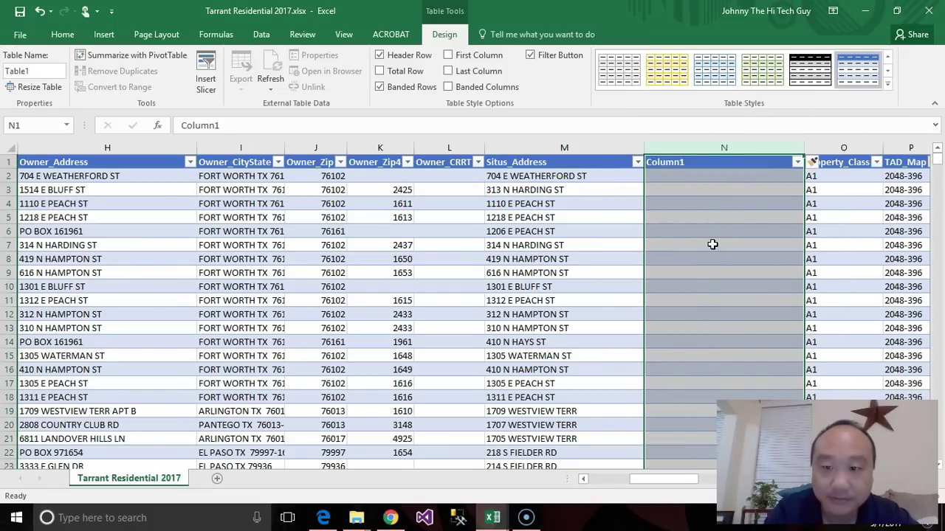
Step: Rename the new column's header from its default name to Absentee
{"action": "left_click", "coordinate": [702, 163]}
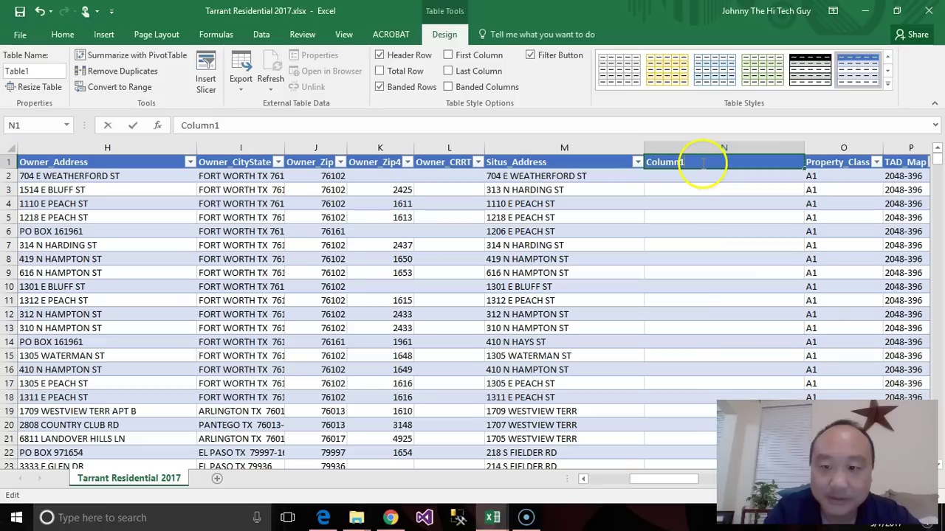
{"action": "double_click", "coordinate": [701, 163]}
{"action": "left_click_drag", "start_coordinate": [701, 161], "coordinate": [636, 163]}
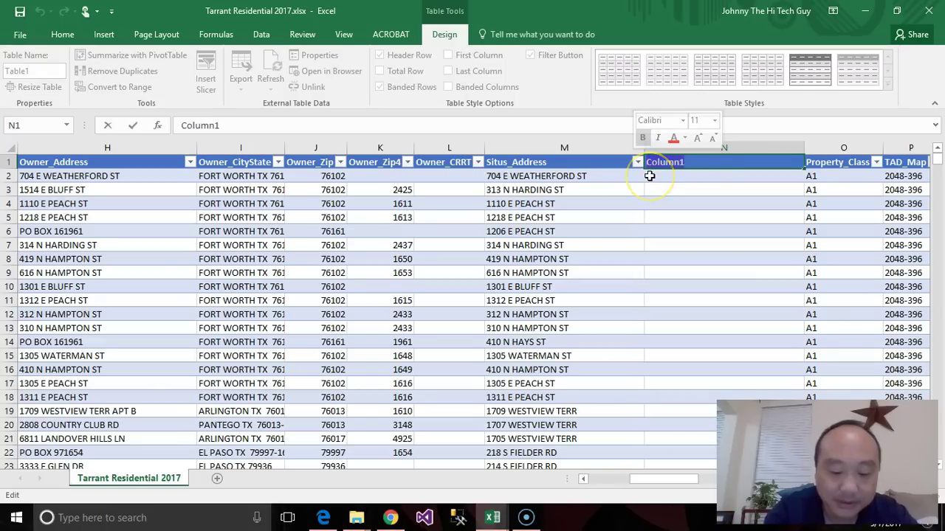
{"action": "type", "text": "AB"}
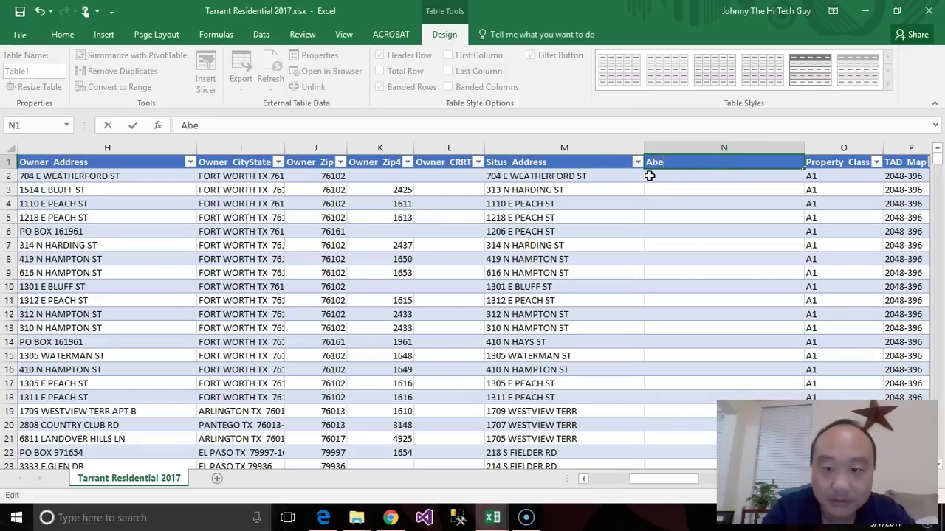
{"action": "type", "text": "sentee"}
{"action": "key", "text": "Return"}
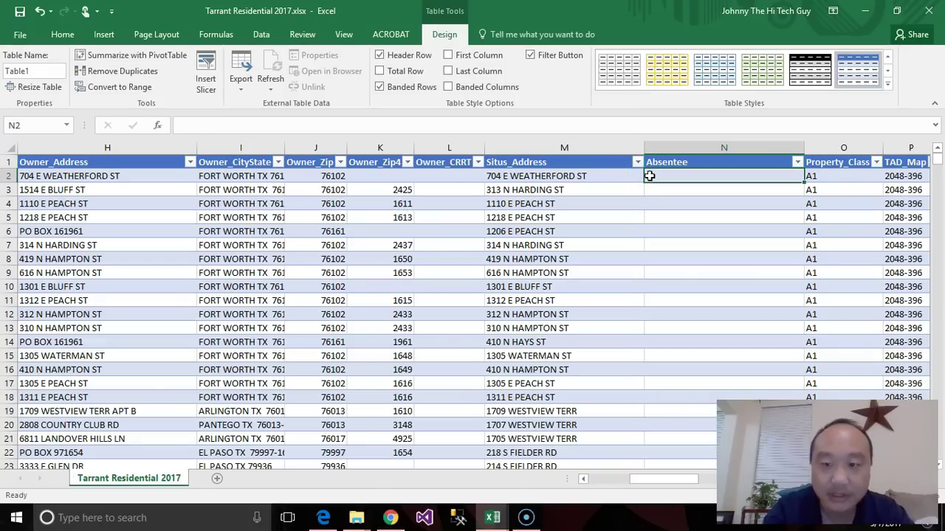
Step: Fill the Absentee column with the formula =IF([@[Owner_Address]]=[@[Situs_Address]],FALSE,TRUE), entered in the first record
{"action": "left_click", "coordinate": [682, 179]}
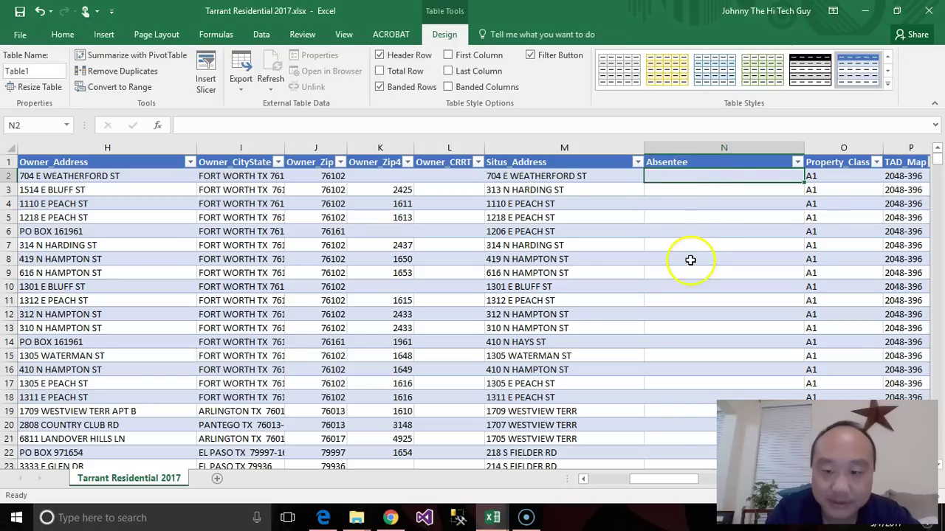
{"action": "left_click_drag", "start_coordinate": [677, 480], "coordinate": [671, 480]}
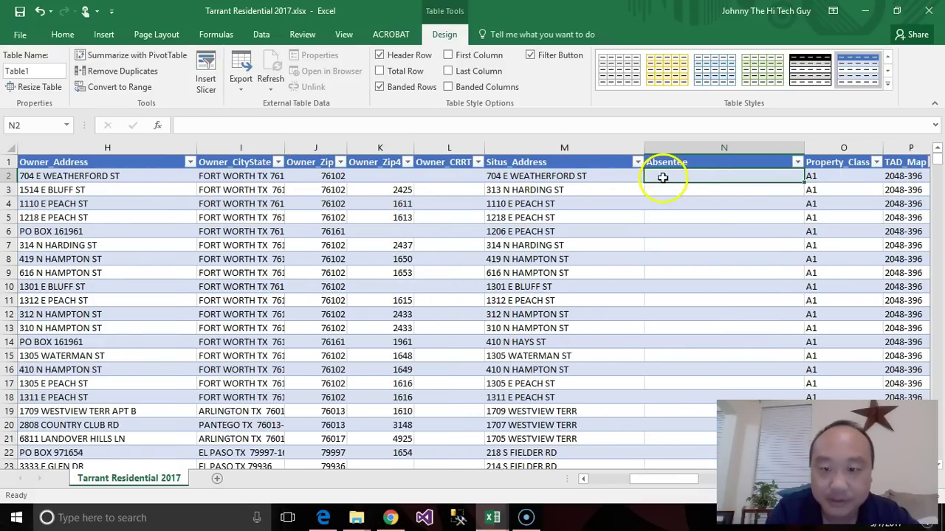
{"action": "left_click", "coordinate": [537, 129]}
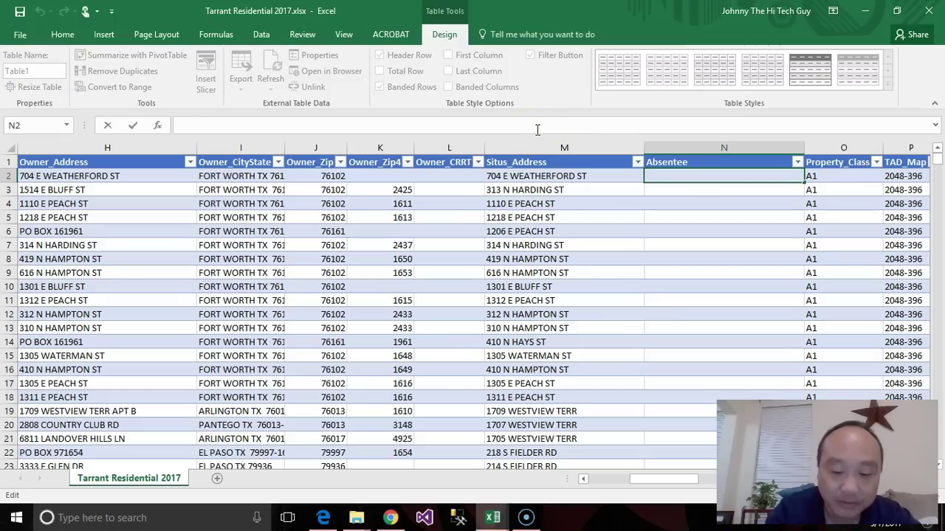
{"action": "type", "text": "=IF"}
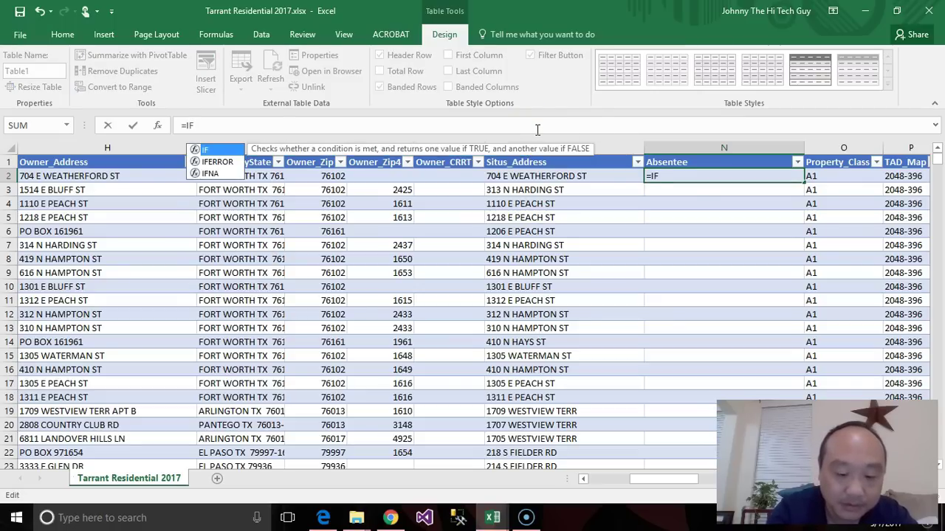
{"action": "type", "text": "("}
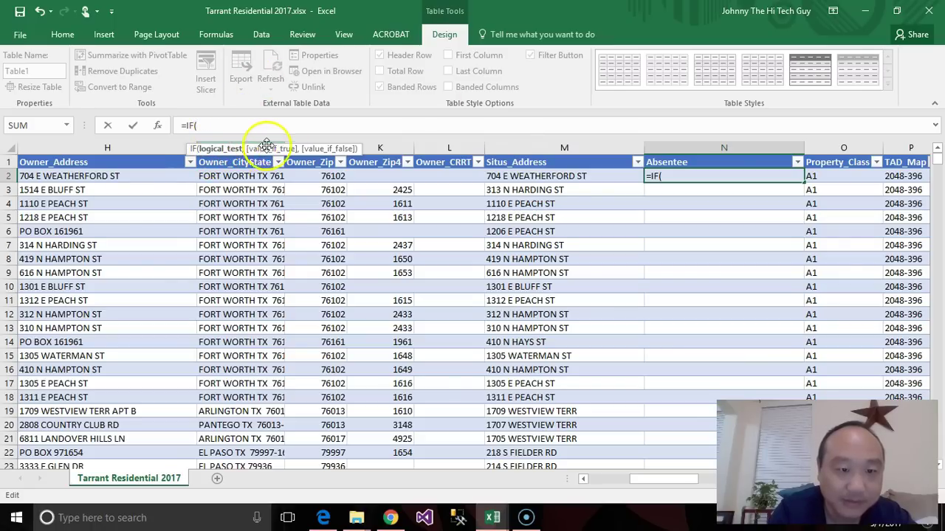
{"action": "left_click", "coordinate": [157, 177]}
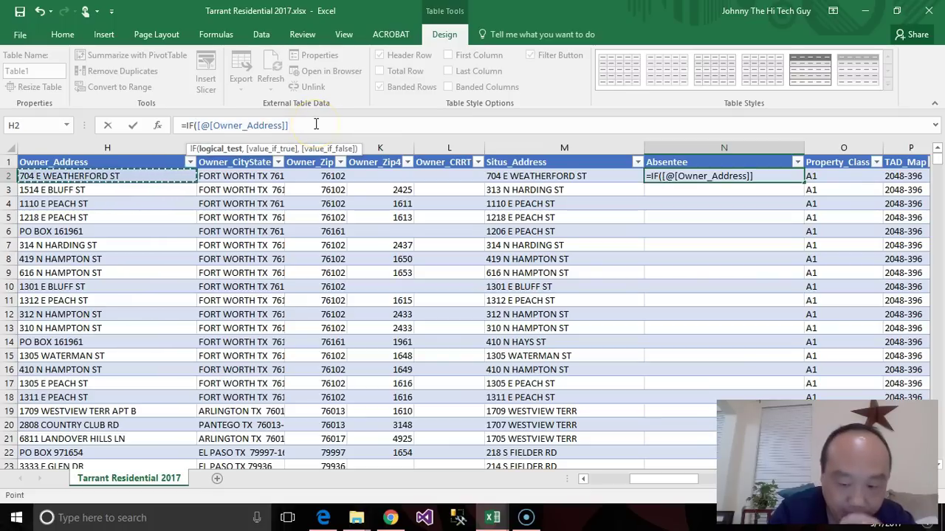
{"action": "type", "text": "="}
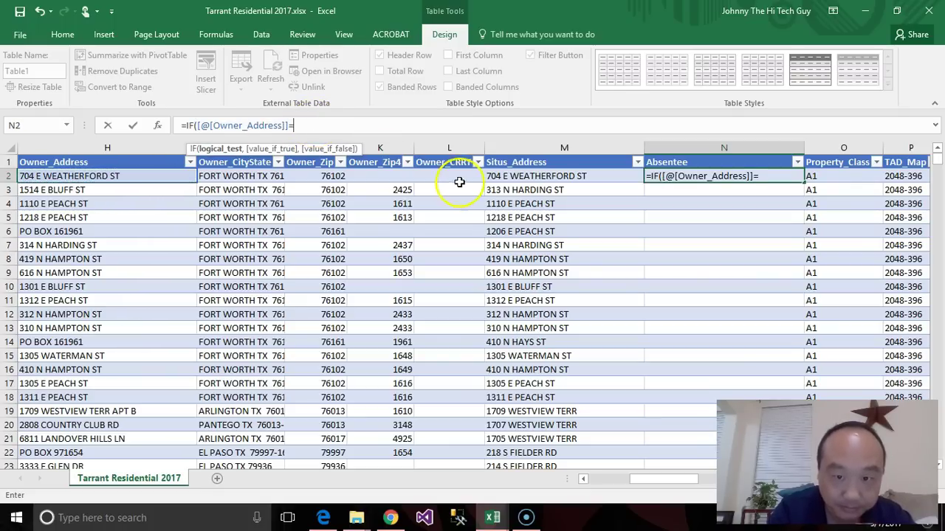
{"action": "left_click", "coordinate": [512, 175]}
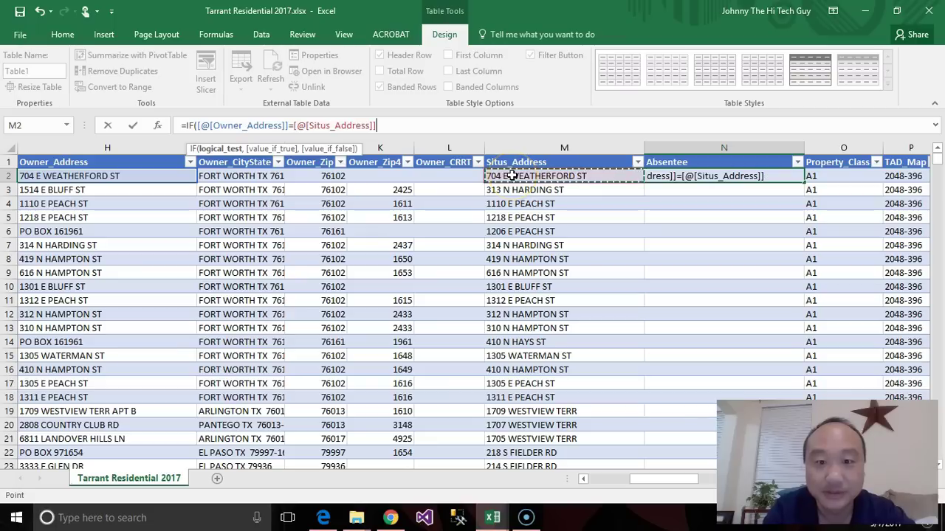
{"action": "type", "text": ",F"}
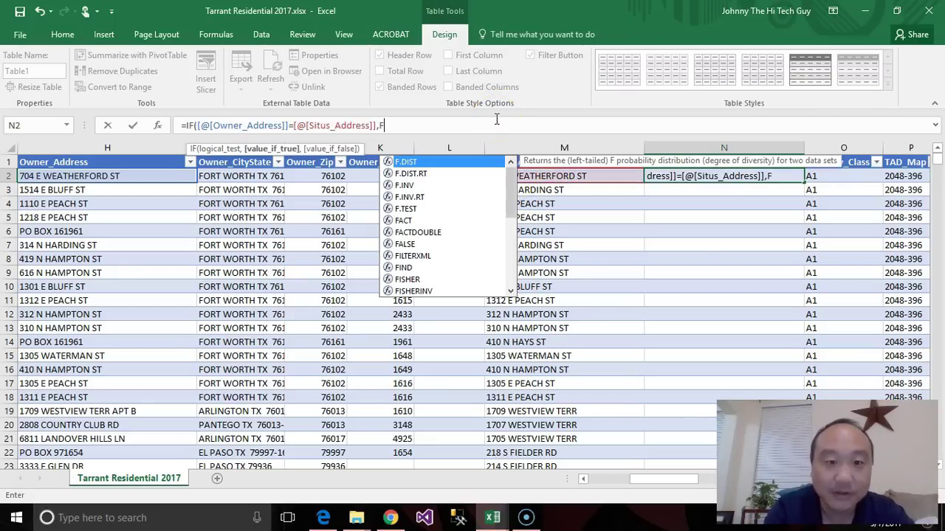
{"action": "type", "text": "alse"}
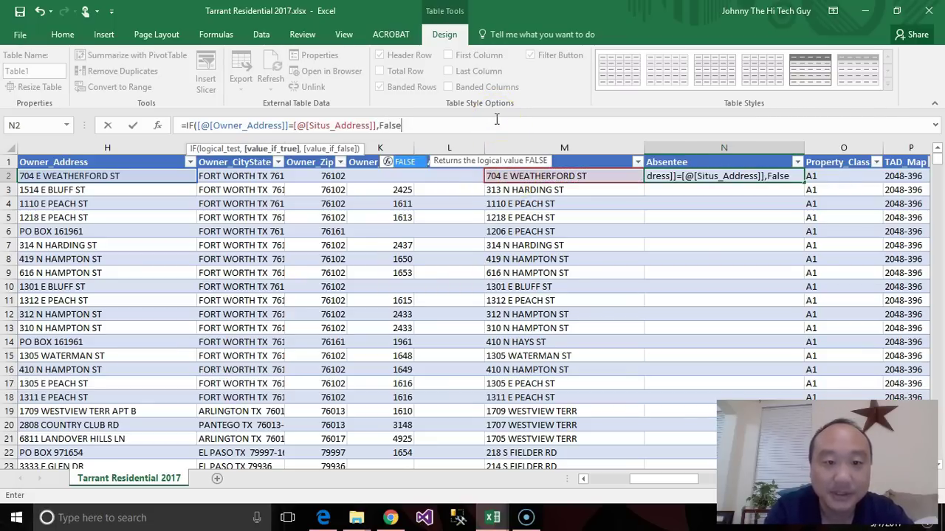
{"action": "type", "text": ","}
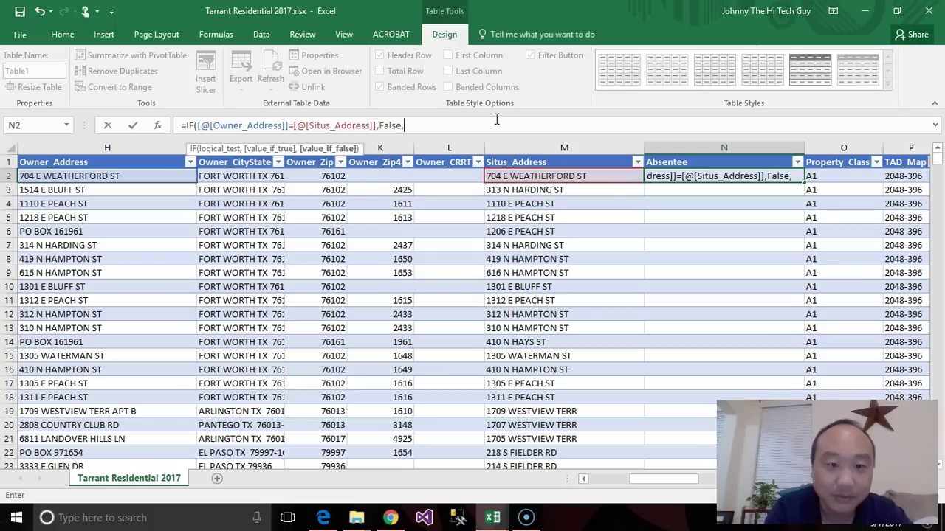
{"action": "type", "text": "True)"}
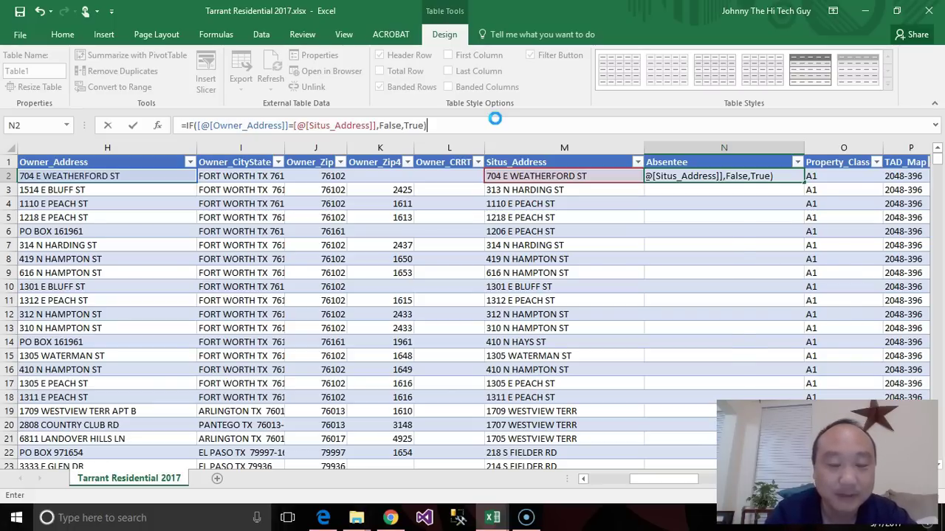
{"action": "key", "text": "Return"}
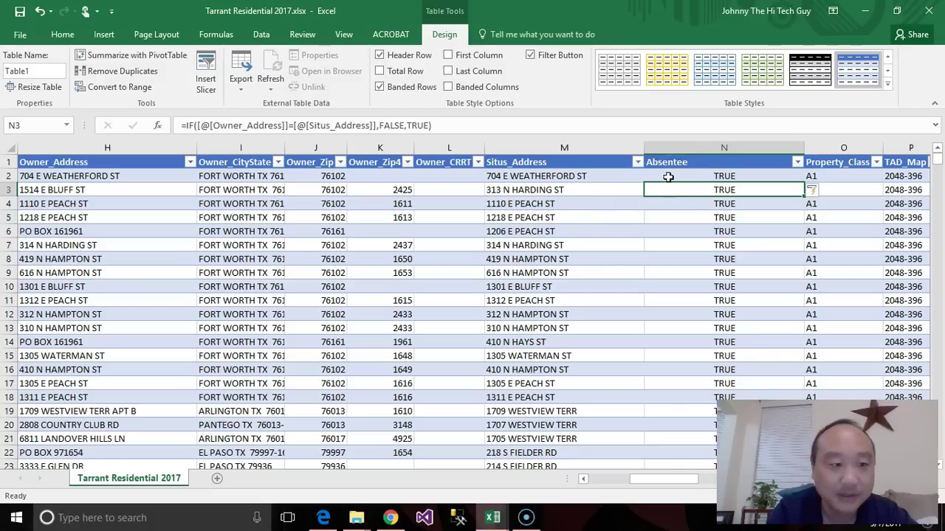
Step: Check the Absentee results of the first two records against their Owner_Address and Situs_Address values
{"action": "left_click", "coordinate": [169, 197]}
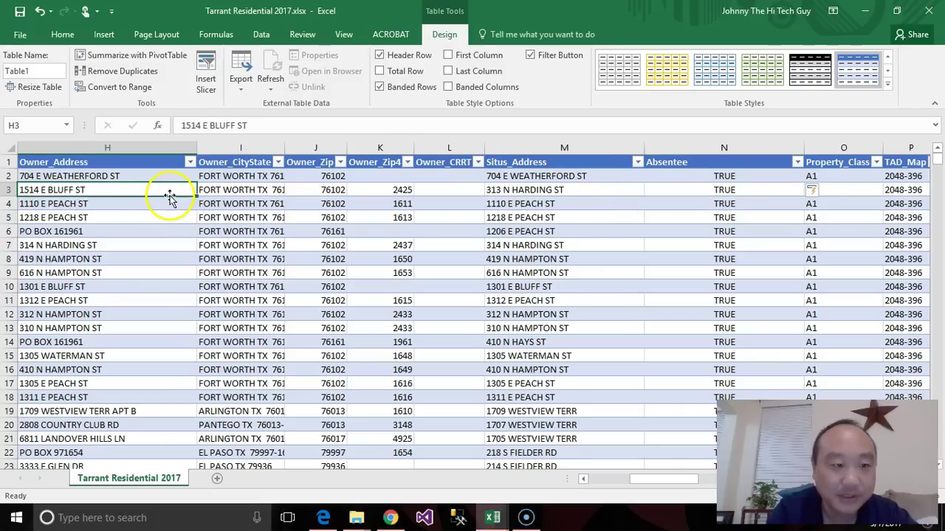
{"action": "left_click", "coordinate": [502, 192]}
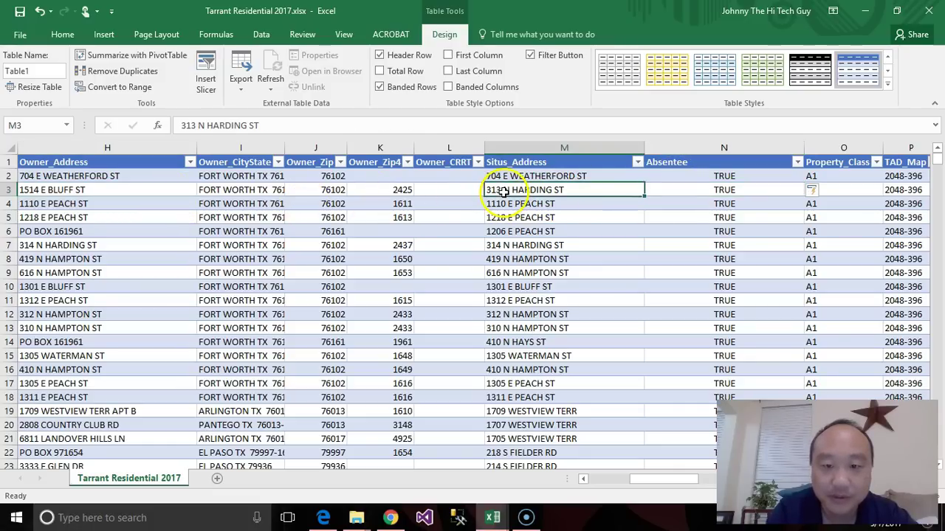
{"action": "left_click", "coordinate": [682, 191]}
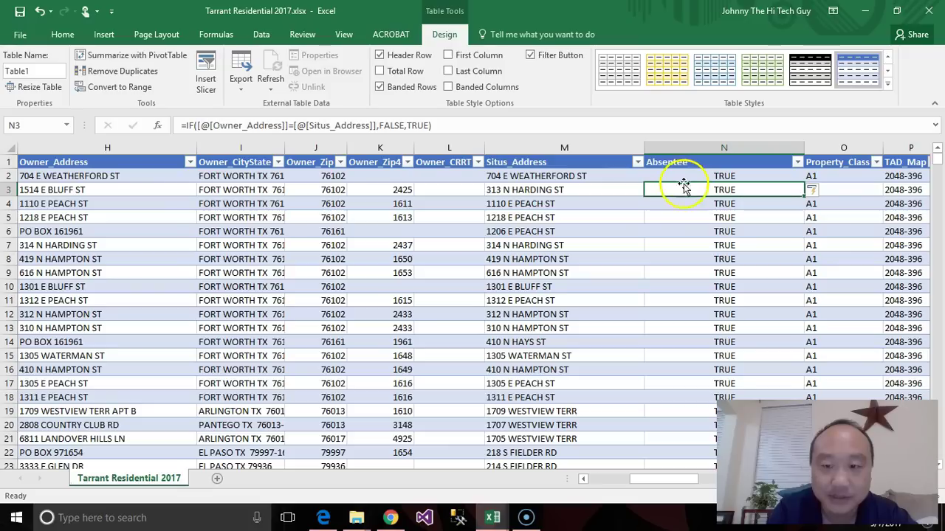
{"action": "left_click", "coordinate": [683, 177]}
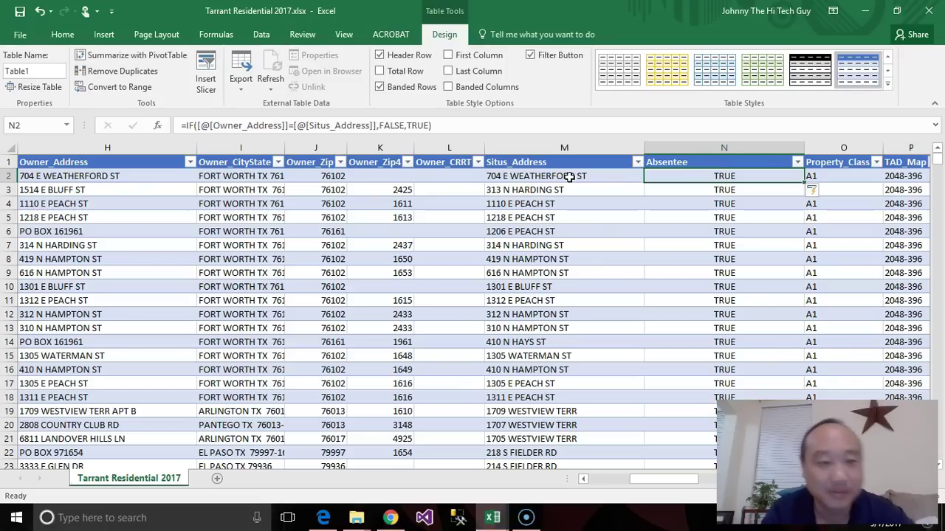
{"action": "left_click", "coordinate": [116, 176]}
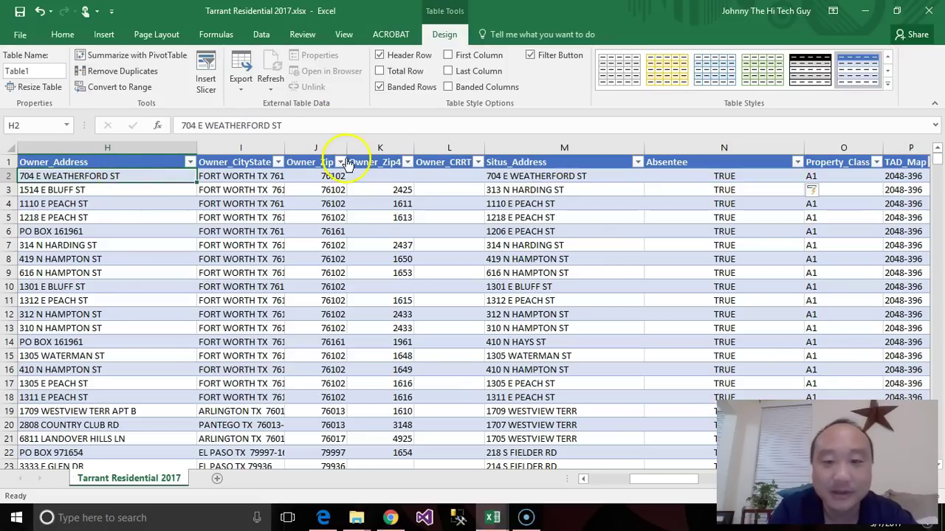
{"action": "left_click", "coordinate": [519, 177]}
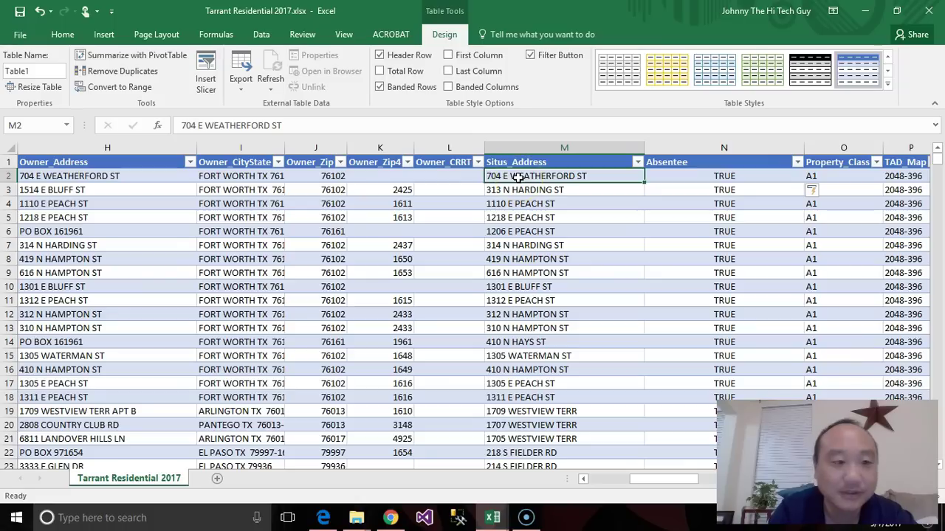
{"action": "left_click", "coordinate": [574, 139]}
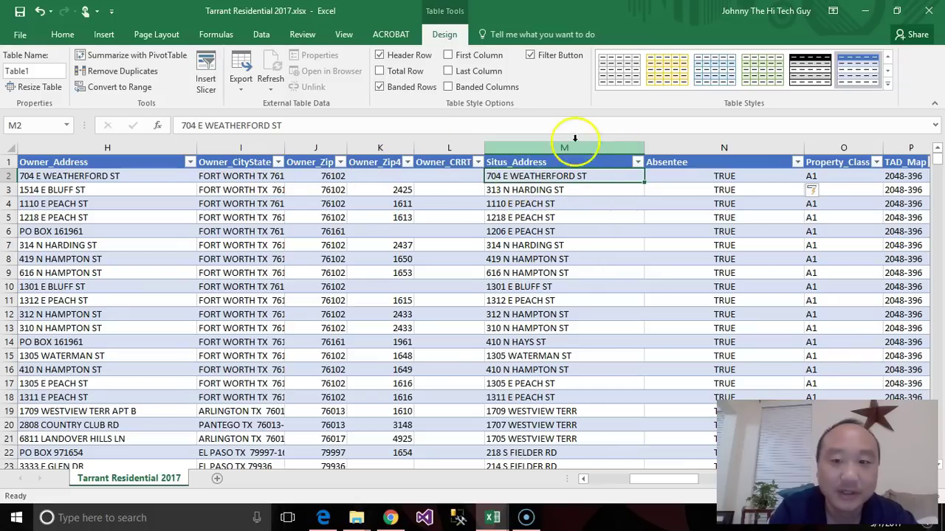
Step: Wrap the Owner_Address reference in the first record's Absentee formula in TRIM()
{"action": "left_click", "coordinate": [664, 177]}
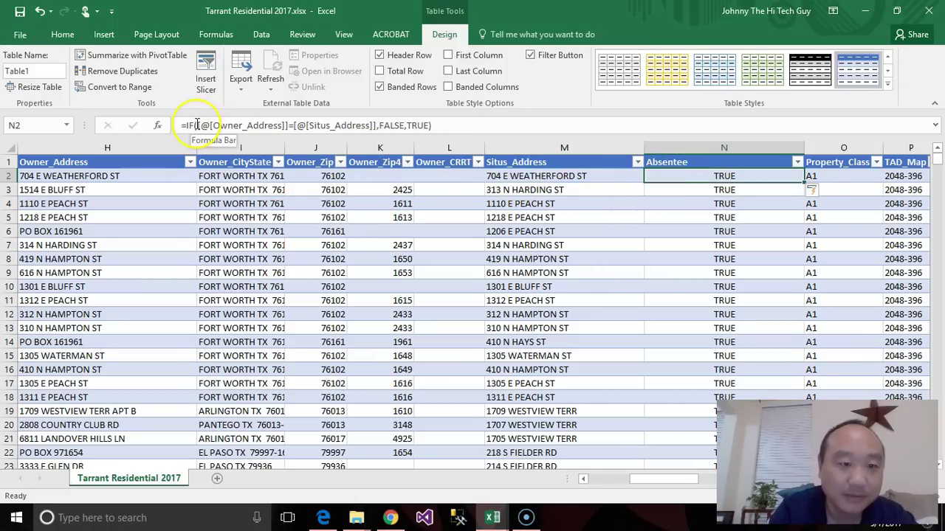
{"action": "left_click", "coordinate": [197, 125]}
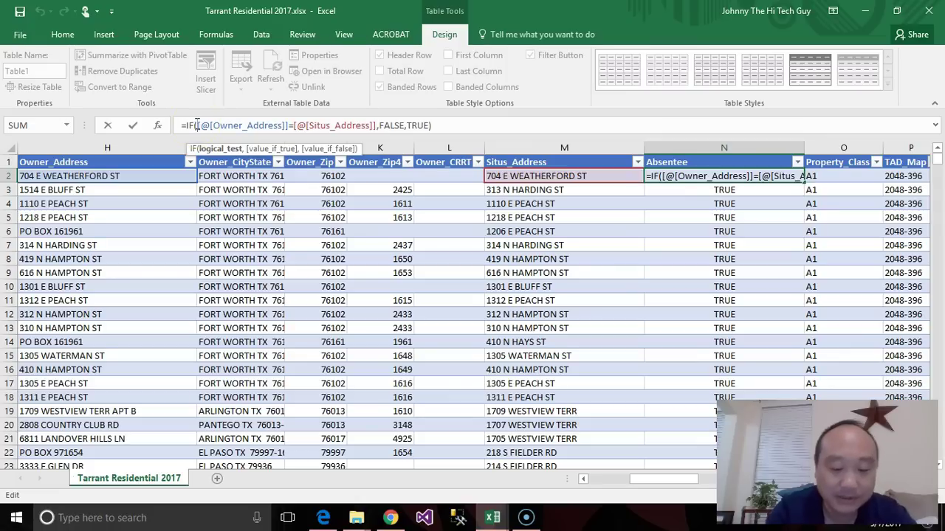
{"action": "type", "text": "TRIM"}
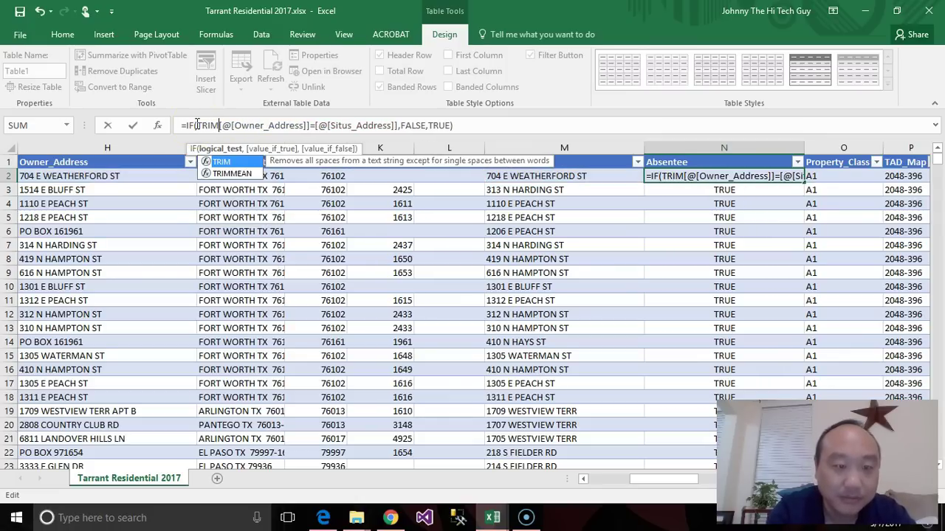
{"action": "type", "text": "("}
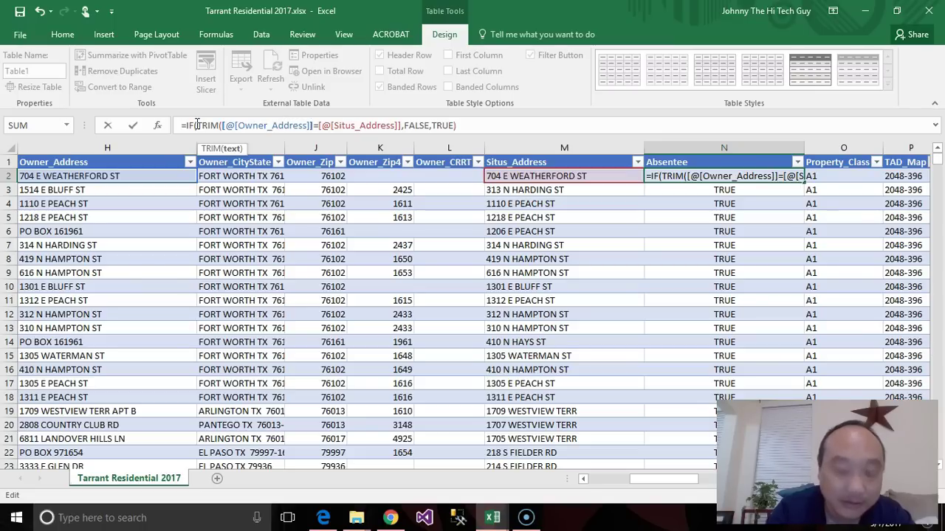
{"action": "type", "text": ")"}
Step: Wrap the Situs_Address reference in TRIM() as well and apply the formula =IF(TRIM([@[Owner_Address]])=TRIM([@[Situs_Address]]),FALSE,TRUE)
{"action": "left_click", "coordinate": [318, 127]}
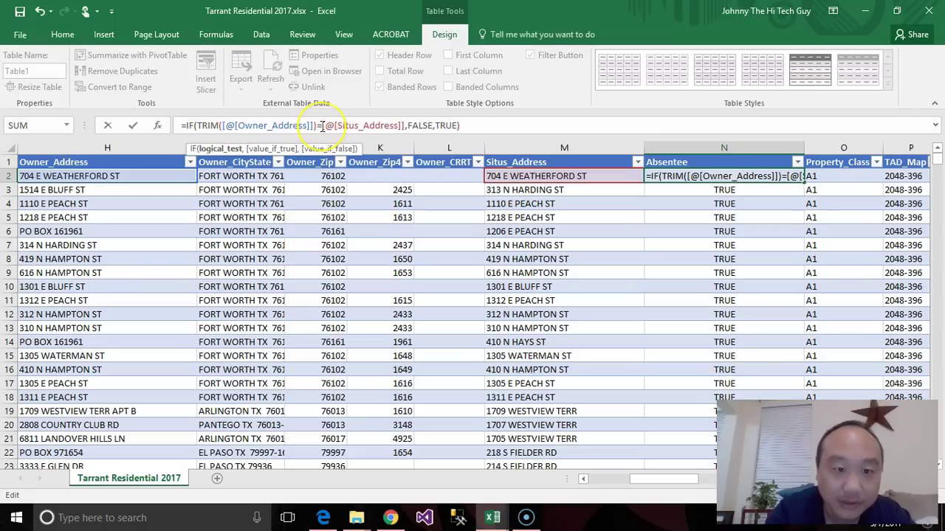
{"action": "type", "text": "TRIM"}
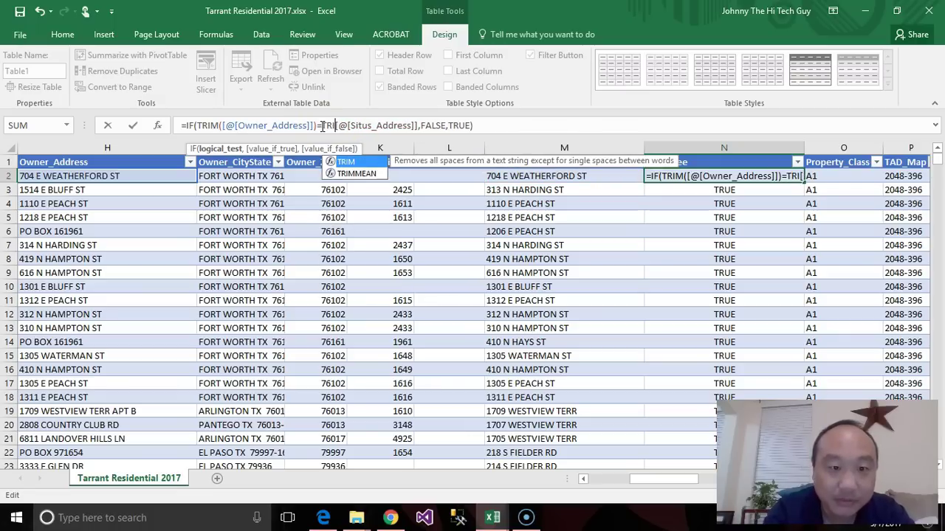
{"action": "type", "text": "("}
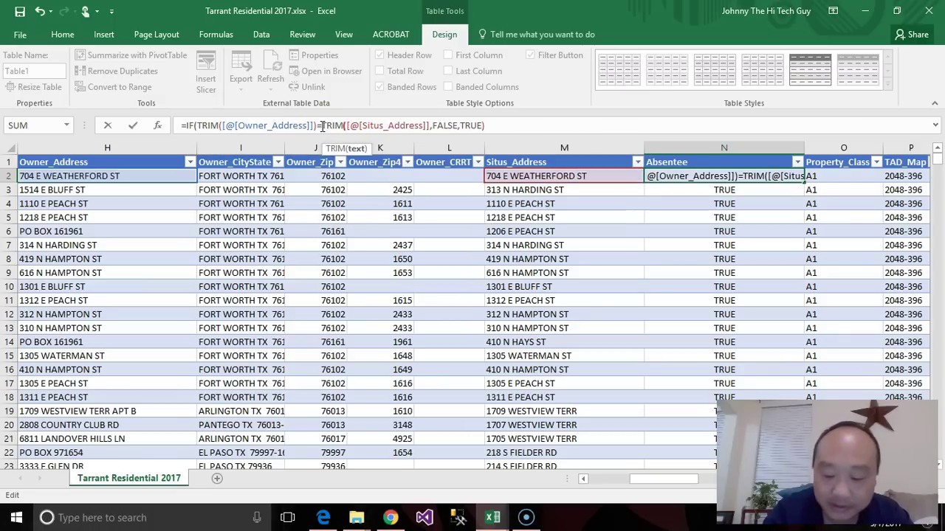
{"action": "key", "text": "Right"}
{"action": "key", "text": "Right"}
{"action": "key", "text": "Right"}
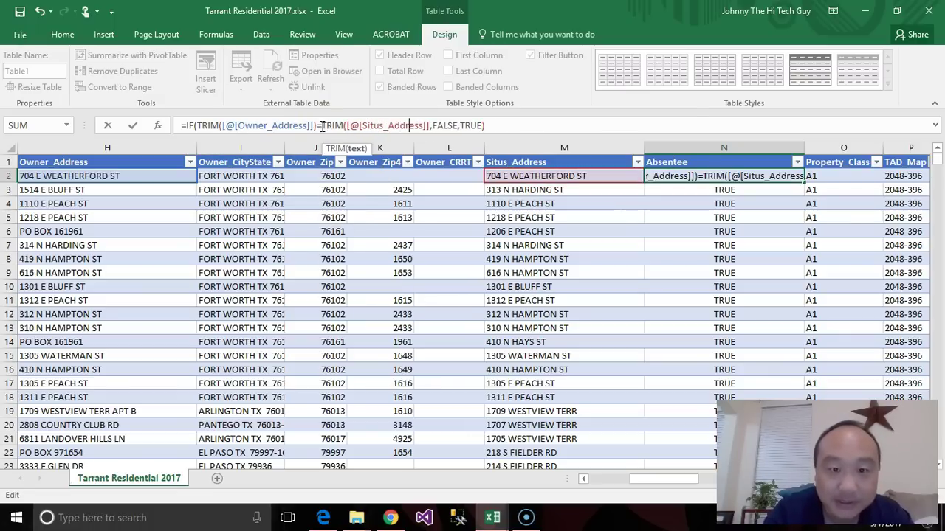
{"action": "key", "text": "Right"}
{"action": "key", "text": "Right"}
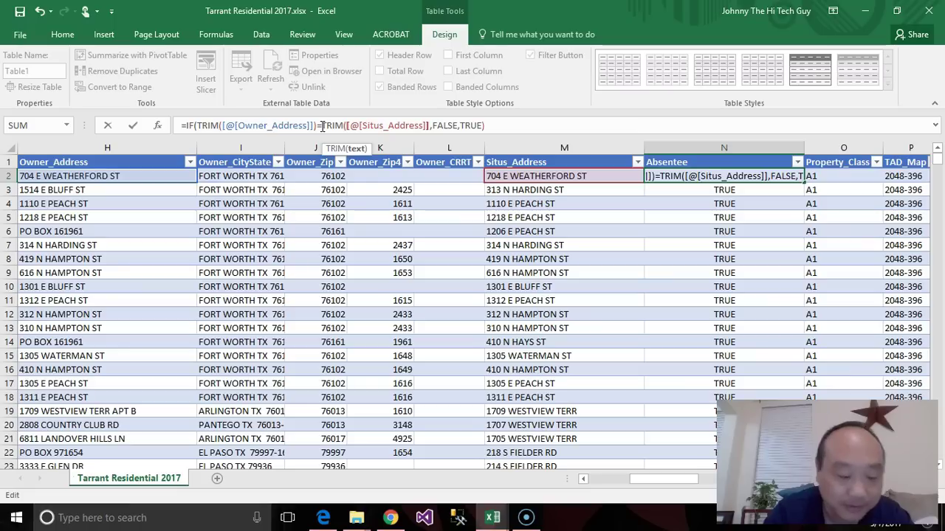
{"action": "type", "text": ")"}
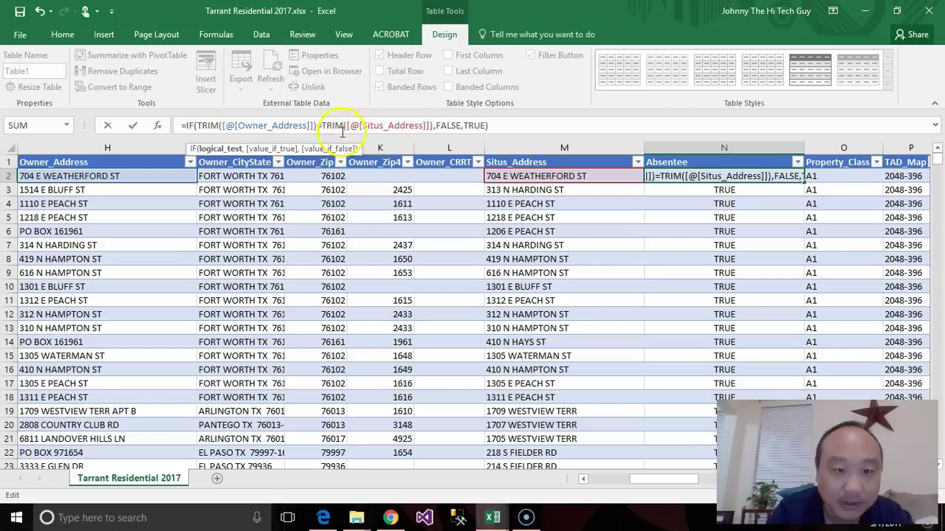
{"action": "left_click", "coordinate": [517, 123]}
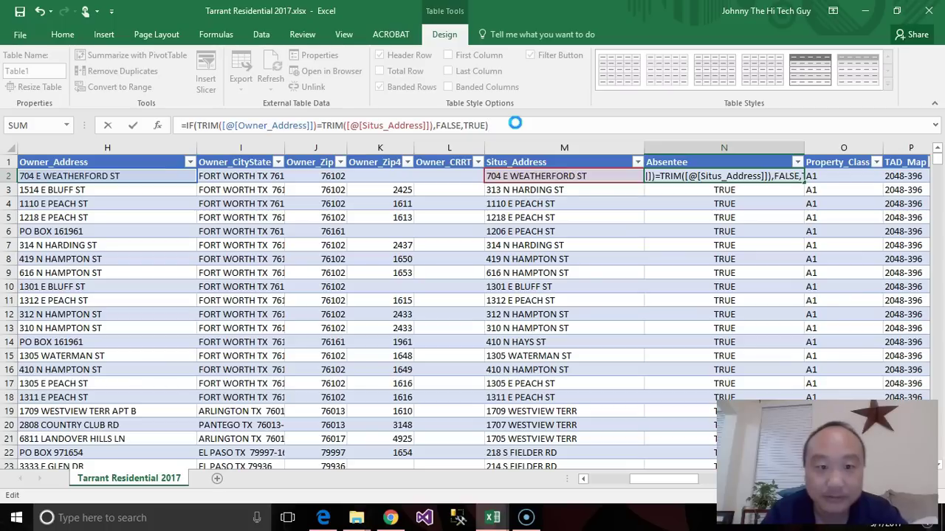
Step: Commit the TRIM-based Absentee formula and compare the first three records' results with their Owner_Address and Situs_Address values
{"action": "left_click", "coordinate": [305, 127]}
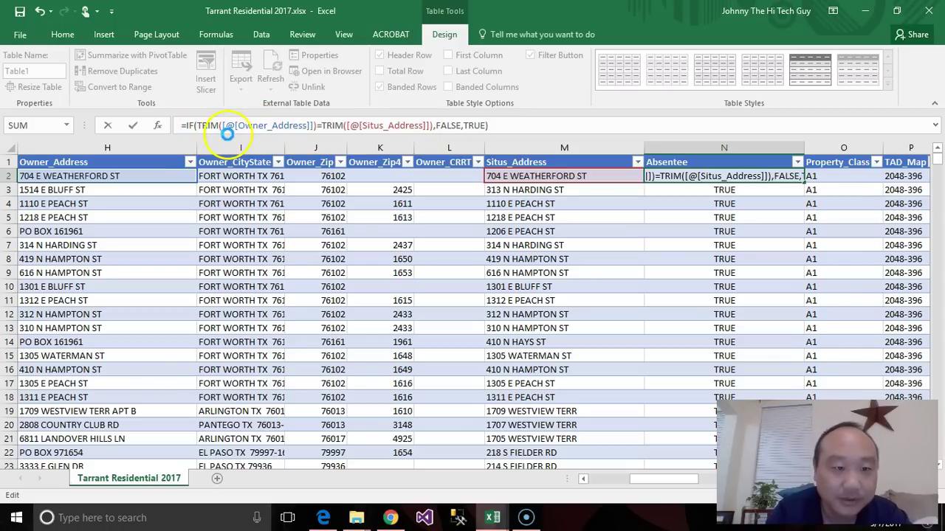
{"action": "key", "text": "Return"}
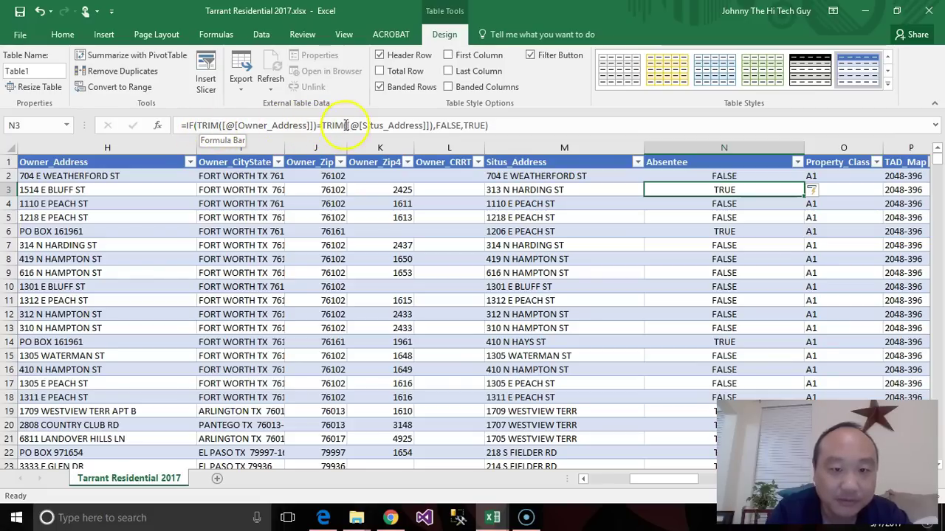
{"action": "left_click", "coordinate": [665, 176]}
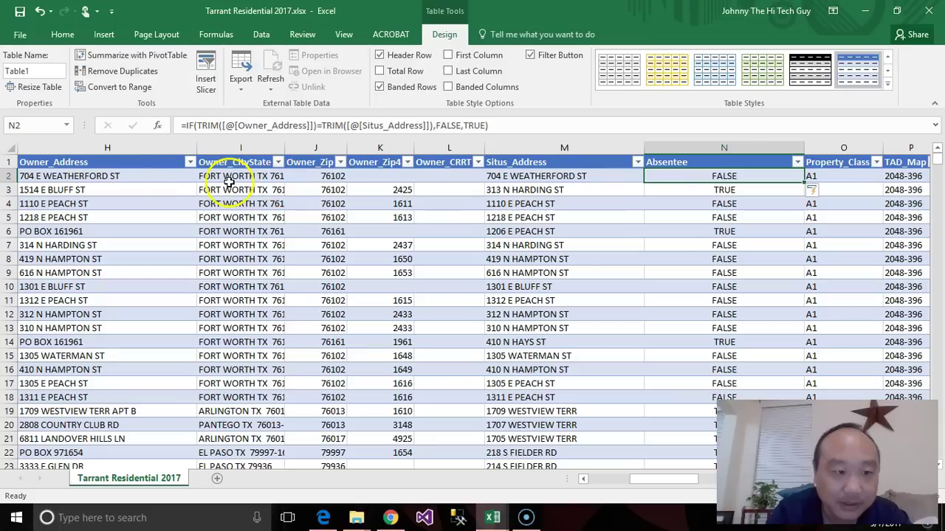
{"action": "left_click", "coordinate": [156, 178]}
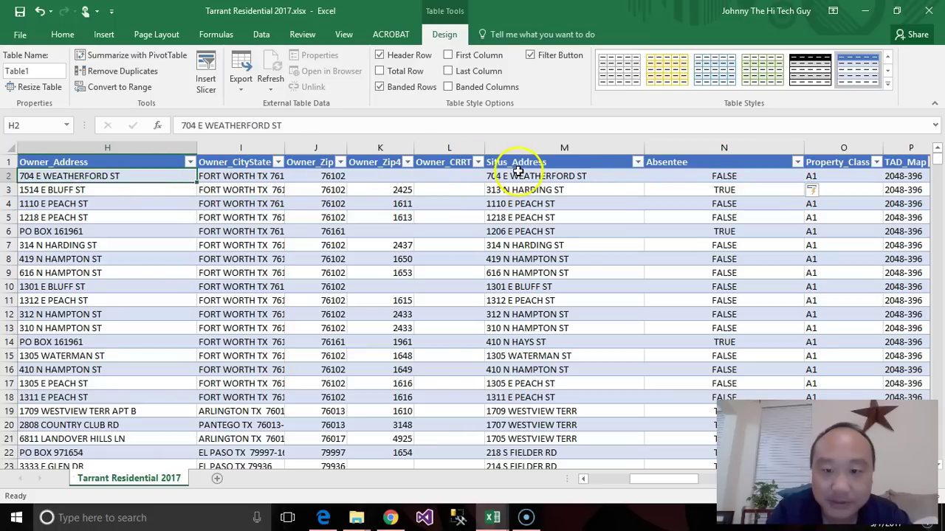
{"action": "left_click", "coordinate": [152, 189]}
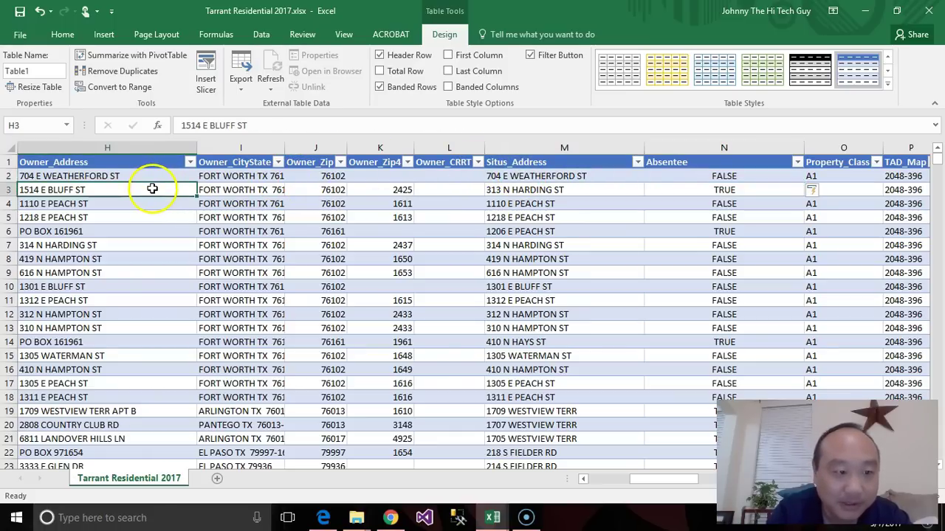
{"action": "left_click", "coordinate": [517, 191]}
{"action": "left_click", "coordinate": [687, 190]}
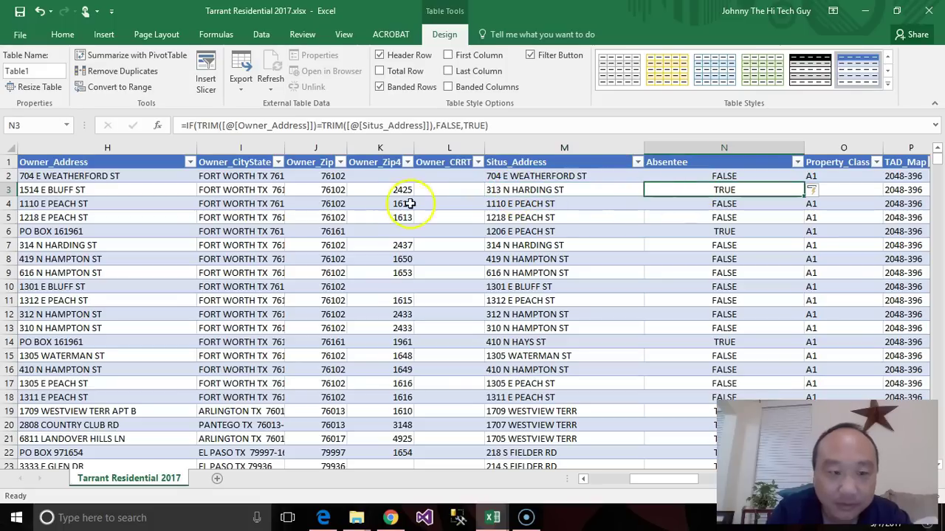
{"action": "left_click", "coordinate": [138, 201]}
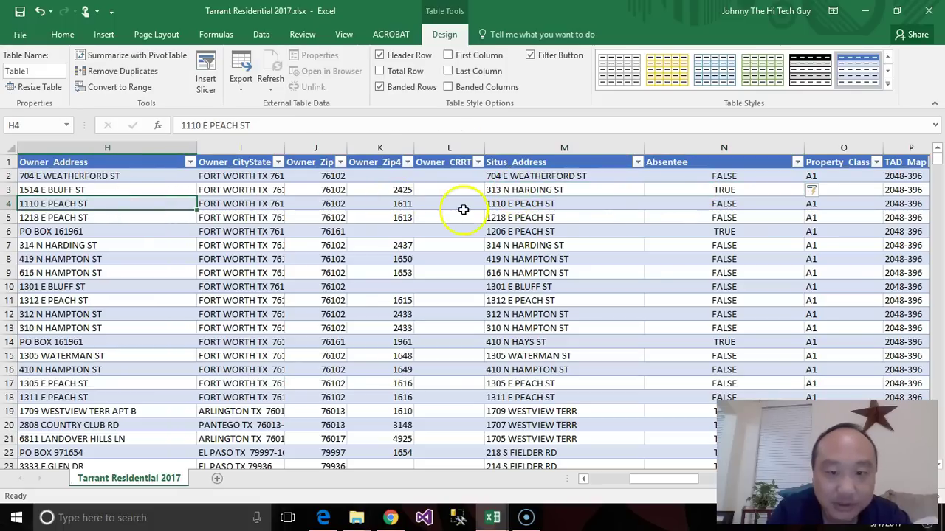
{"action": "left_click", "coordinate": [521, 202]}
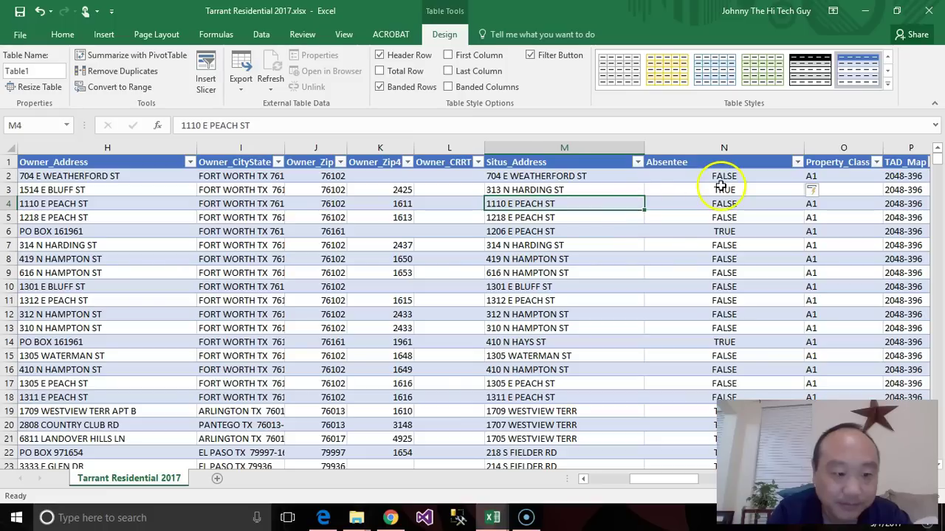
Step: Filter the Absentee column to show only the TRUE records
{"action": "left_click", "coordinate": [797, 159]}
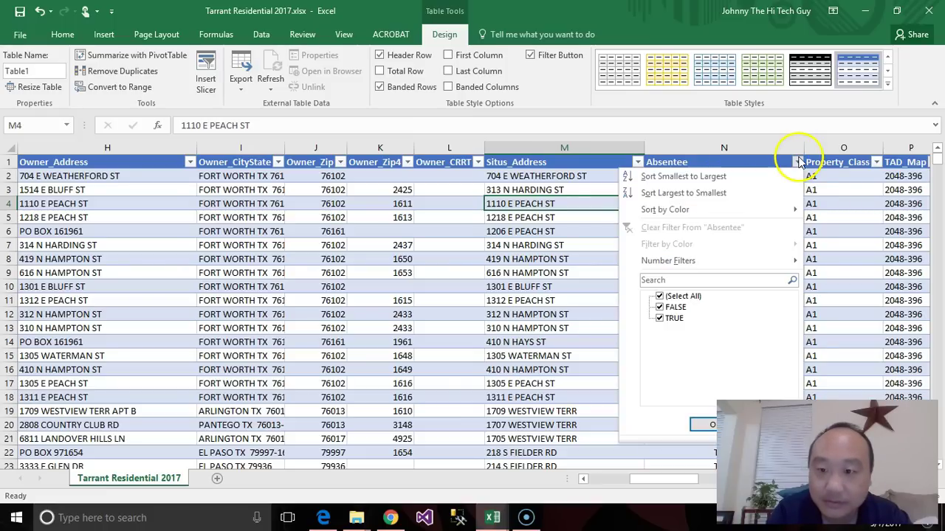
{"action": "left_click", "coordinate": [660, 307]}
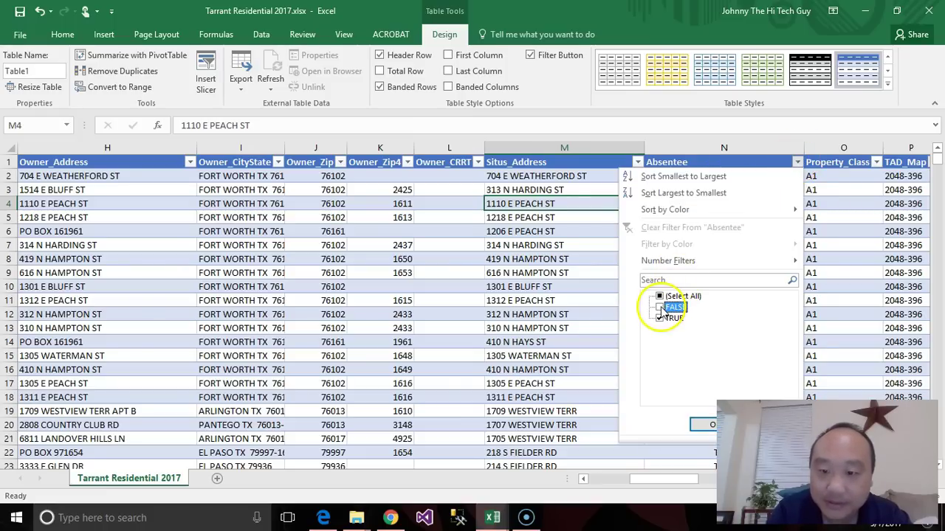
{"action": "left_click", "coordinate": [710, 422]}
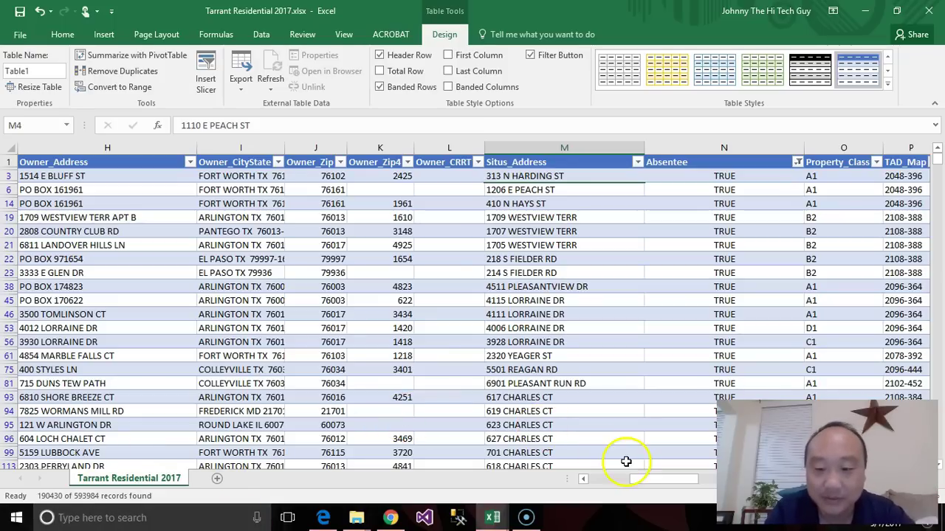
{"action": "mouse_move", "coordinate": [647, 480]}
{"action": "left_mouse_down"}
{"action": "mouse_move", "coordinate": [622, 485]}
{"action": "mouse_move", "coordinate": [635, 484]}
{"action": "left_mouse_up"}
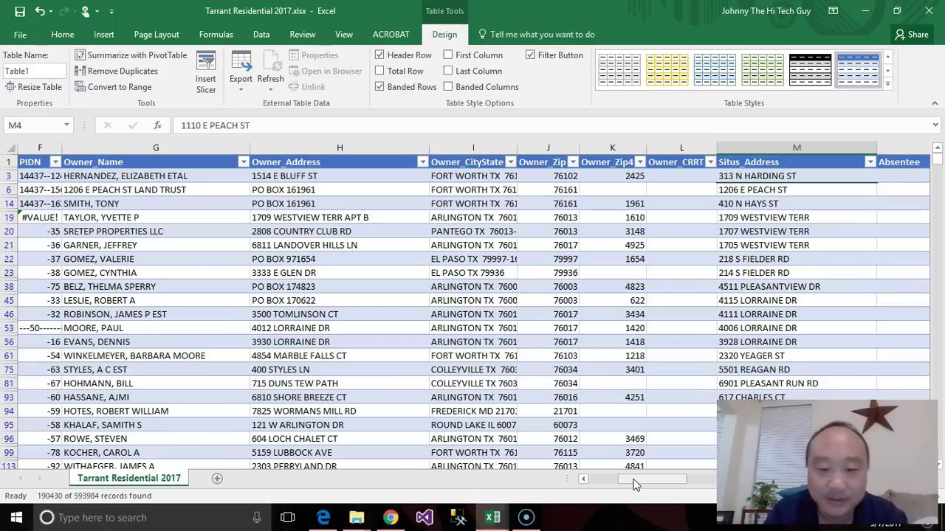
{"action": "left_click_drag", "start_coordinate": [634, 485], "coordinate": [659, 485]}
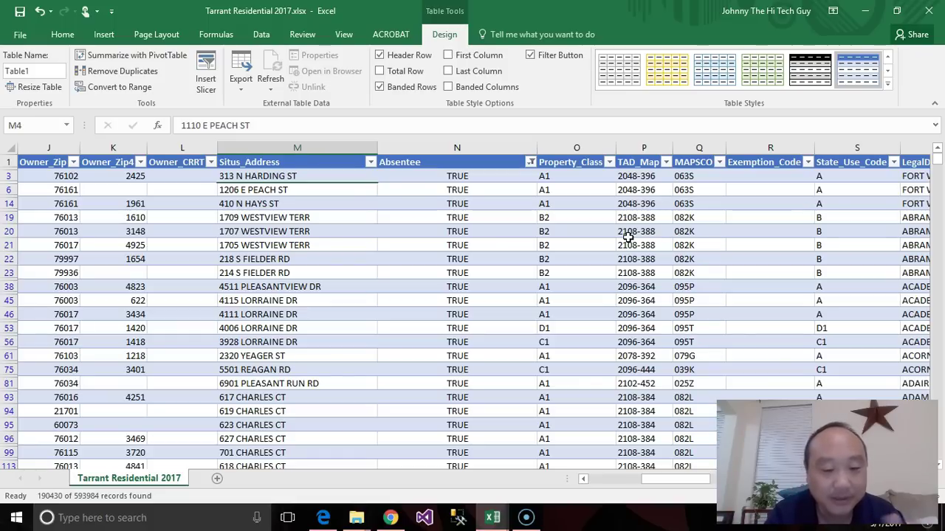
Step: Switch to Chrome and open the Interactive Maps from the Tarrant Appraisal District website
{"action": "left_click", "coordinate": [391, 518]}
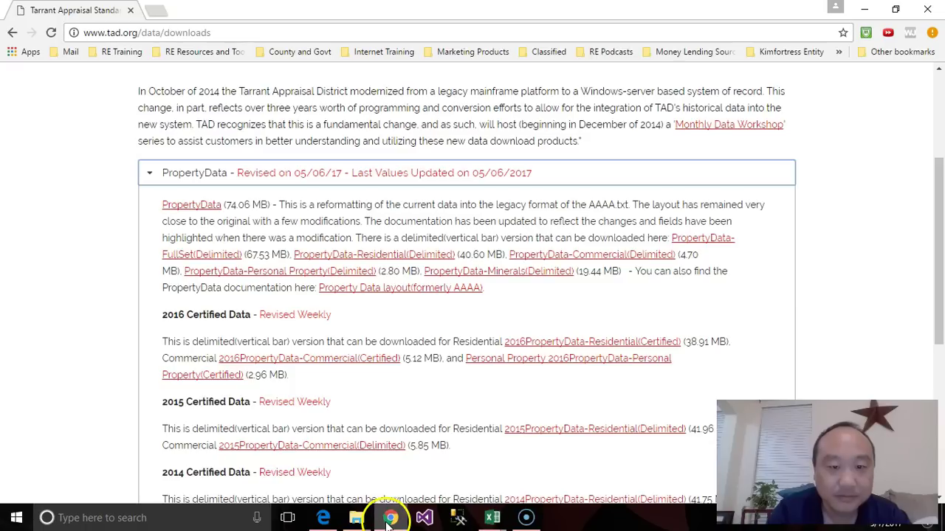
{"action": "left_click", "coordinate": [154, 12]}
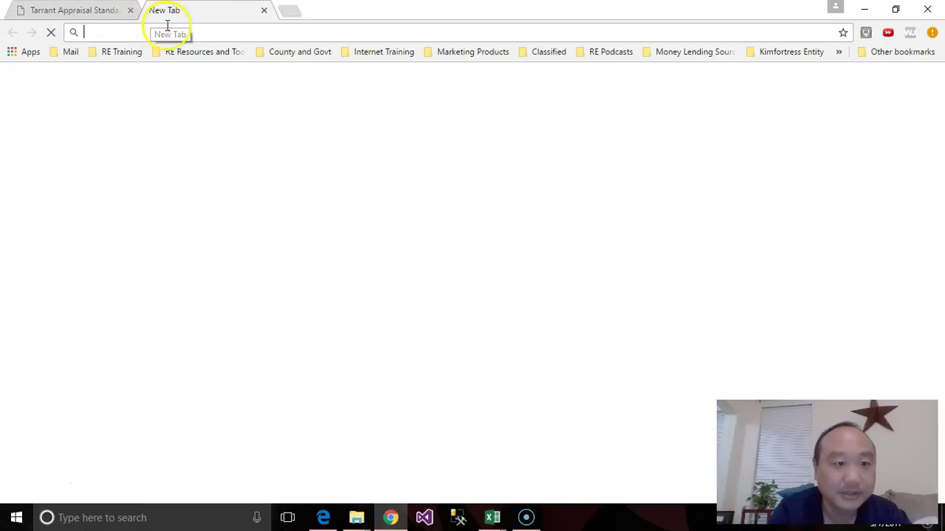
{"action": "left_click", "coordinate": [90, 9]}
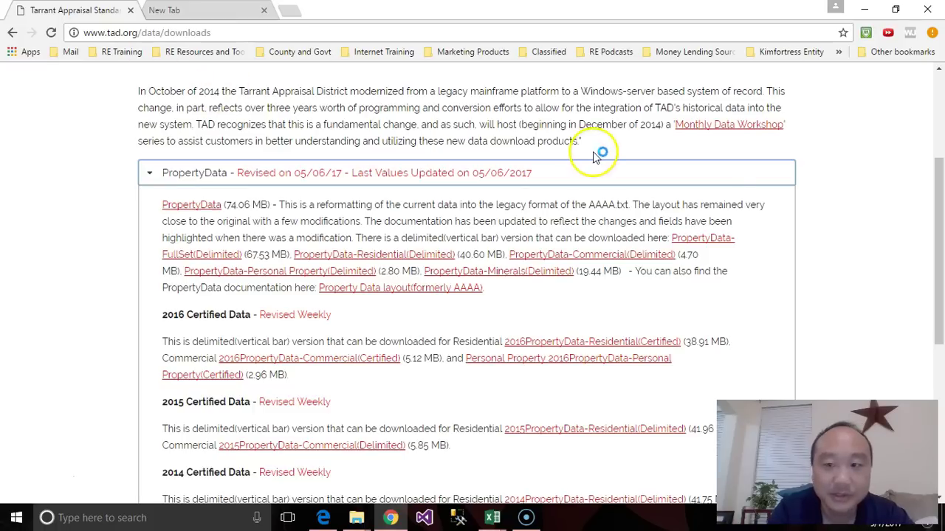
{"action": "left_click_drag", "start_coordinate": [940, 217], "coordinate": [927, 152]}
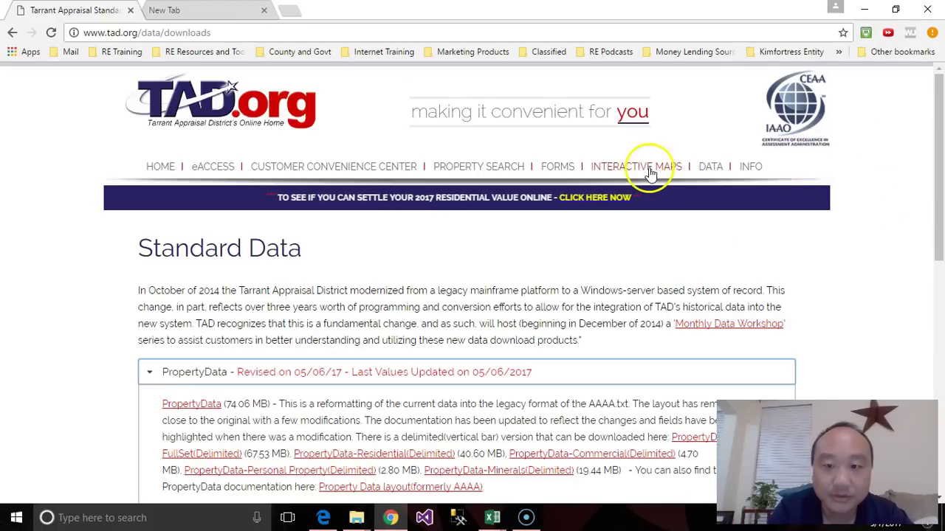
{"action": "left_click", "coordinate": [645, 172]}
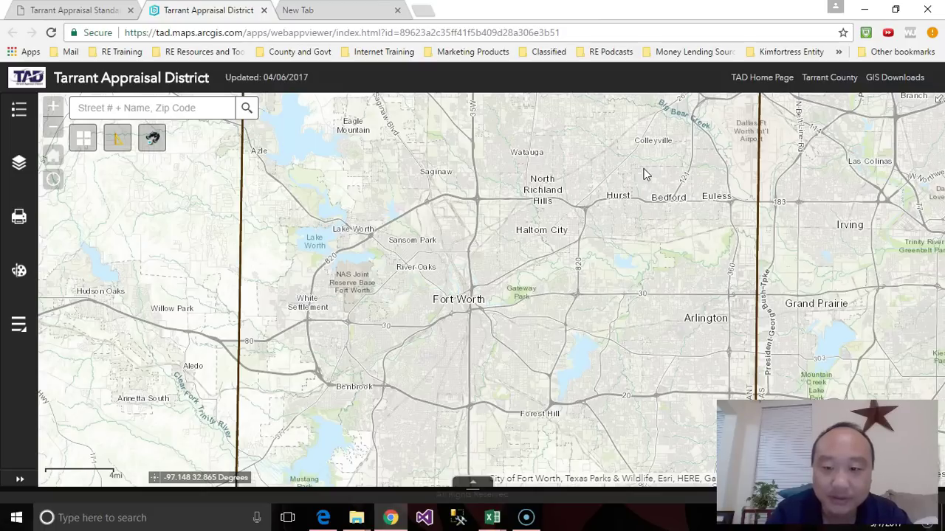
Step: Hide the Abstracts, Schools, County and Data layers on the appraisal district map, focusing on the Arlington area
{"action": "scroll", "coordinate": [716, 268], "scroll_direction": "up", "scroll_amount": 5}
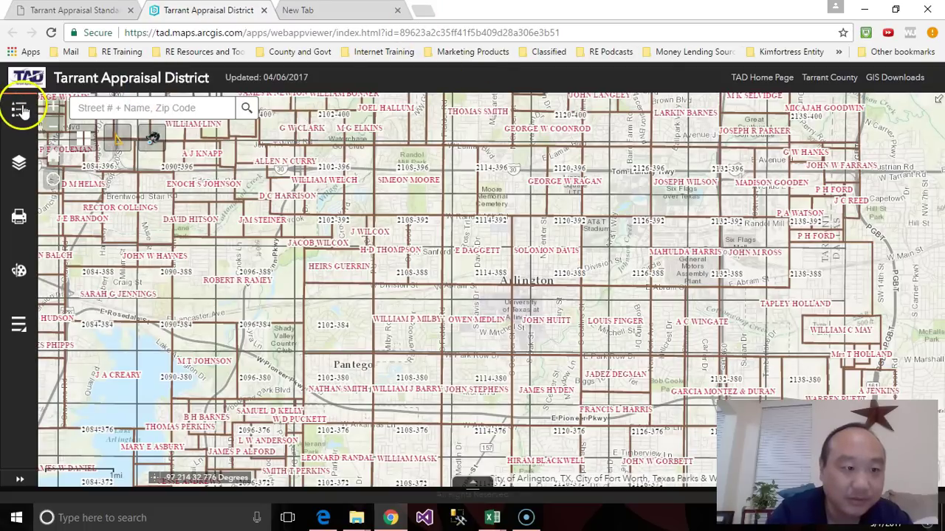
{"action": "left_click", "coordinate": [20, 163]}
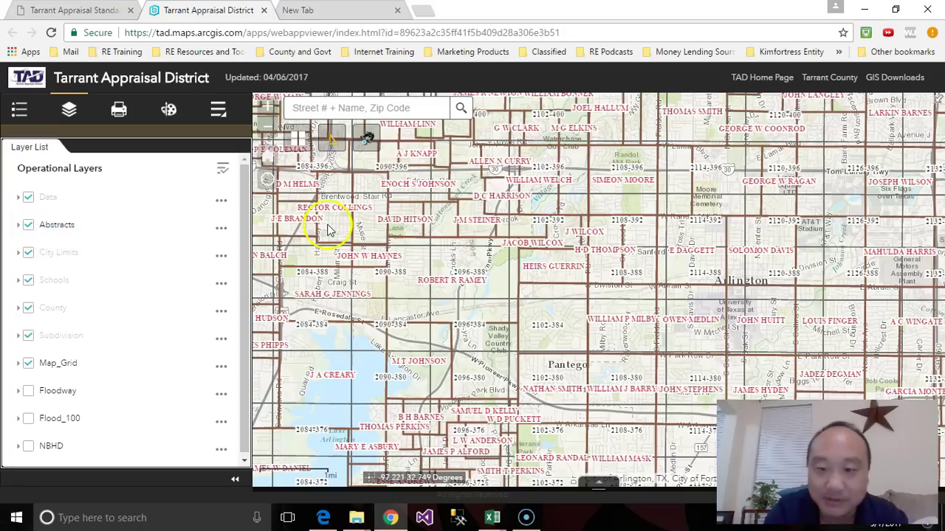
{"action": "left_click", "coordinate": [29, 226]}
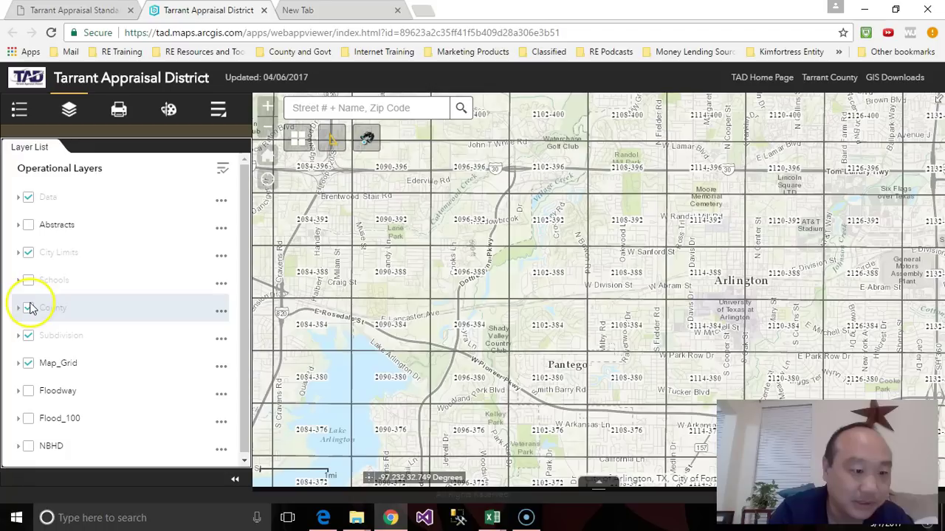
{"action": "left_click", "coordinate": [30, 309]}
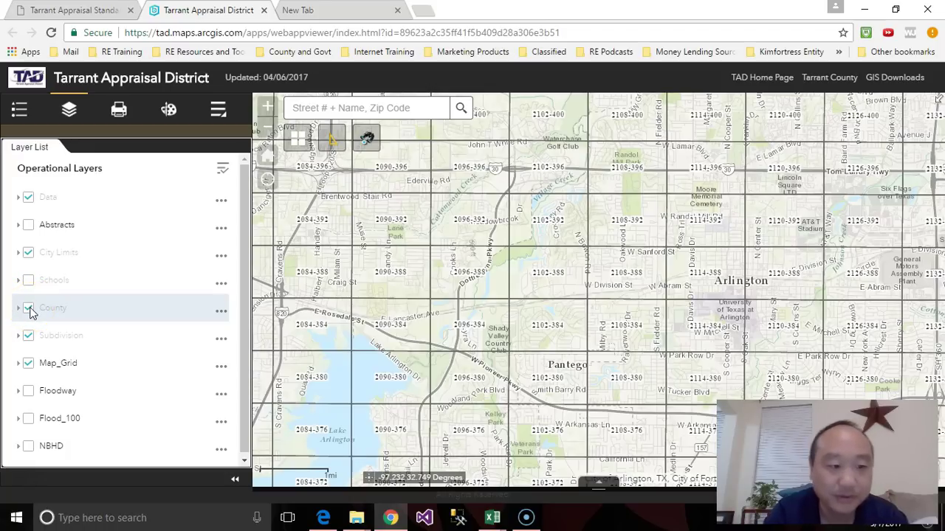
{"action": "left_click", "coordinate": [30, 338]}
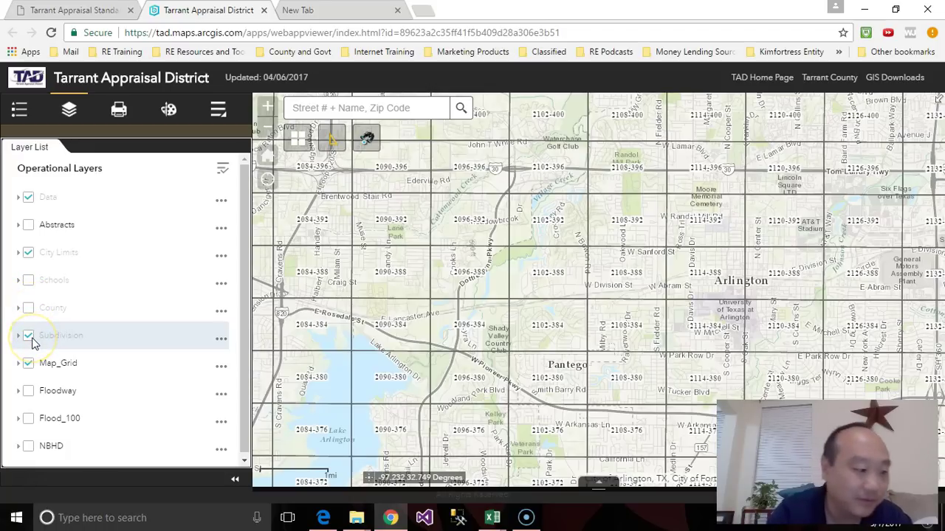
{"action": "left_click_drag", "start_coordinate": [73, 353], "coordinate": [183, 363]}
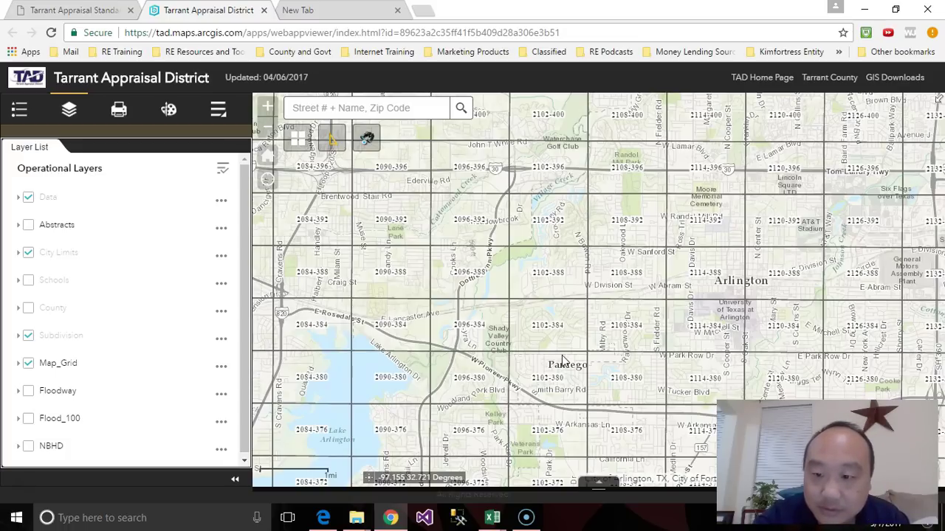
{"action": "scroll", "coordinate": [789, 219], "scroll_direction": "up", "scroll_amount": 2}
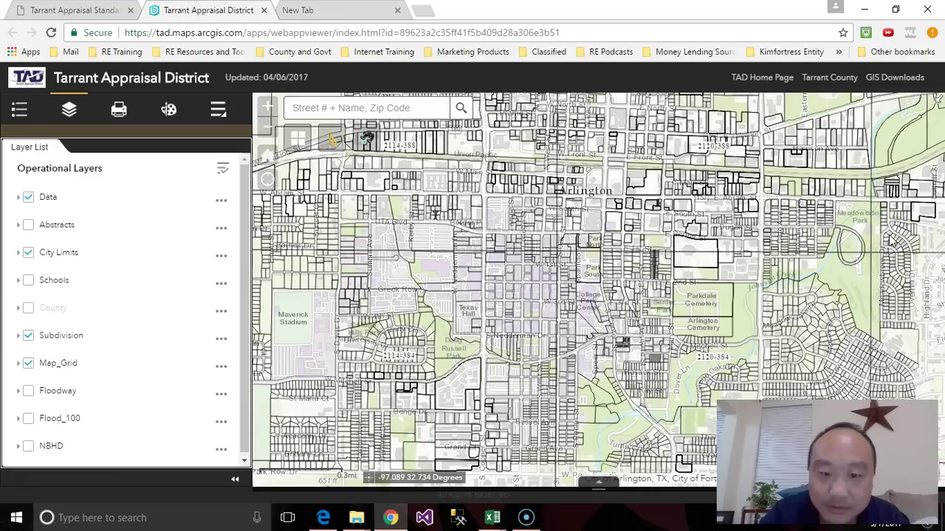
{"action": "left_click", "coordinate": [28, 199]}
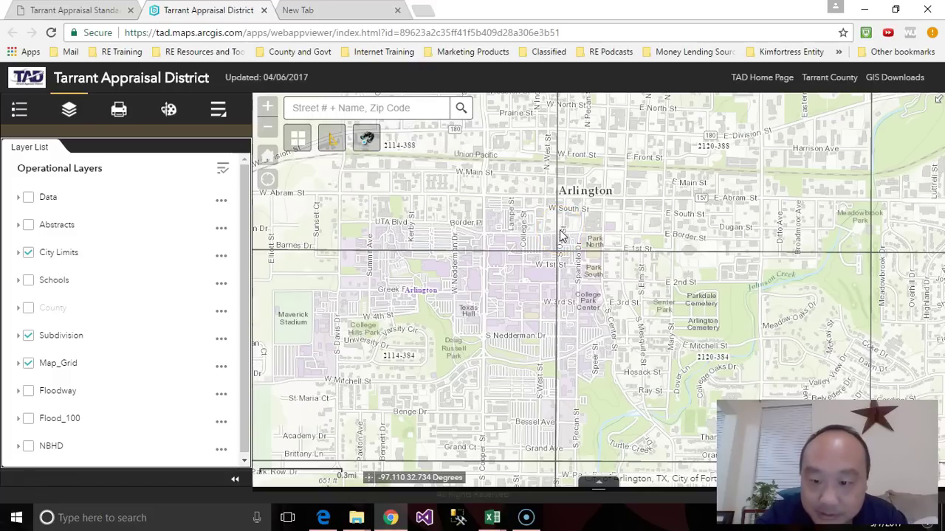
Step: Locate map grid 2120-384 in Arlington, then switch to Excel and filter the TAD_Map column to 2120-384
{"action": "scroll", "coordinate": [692, 406], "scroll_direction": "up", "scroll_amount": 3}
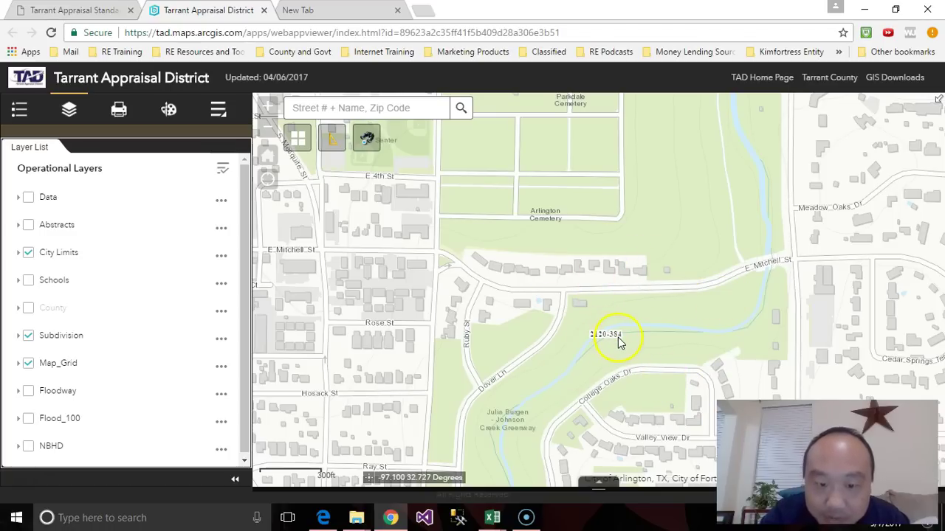
{"action": "left_click", "coordinate": [493, 518]}
{"action": "left_click", "coordinate": [542, 487]}
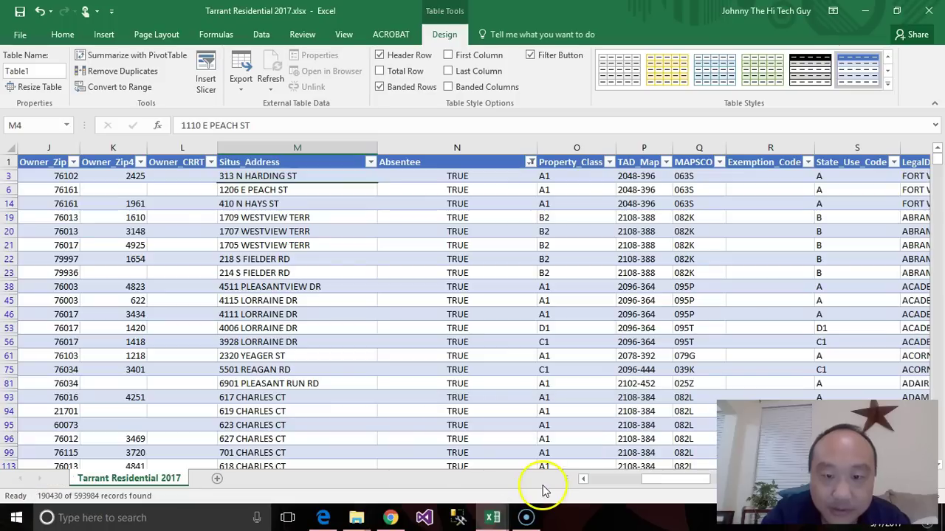
{"action": "left_click", "coordinate": [666, 163]}
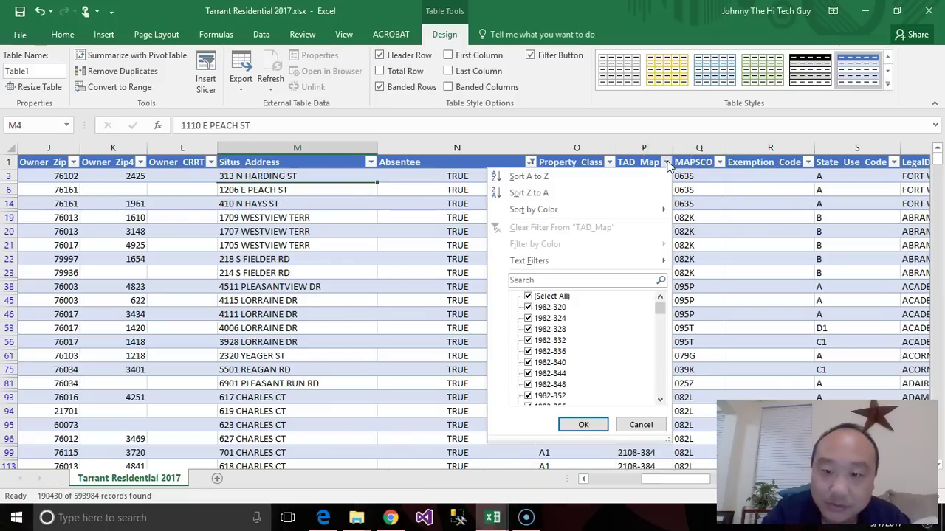
{"action": "left_click", "coordinate": [553, 280]}
{"action": "type", "text": "2120-384"}
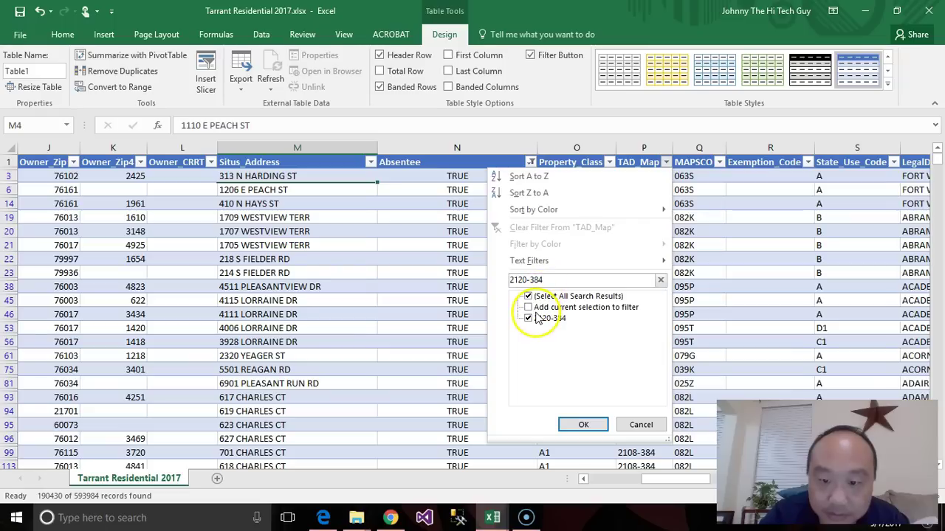
{"action": "left_click", "coordinate": [583, 425]}
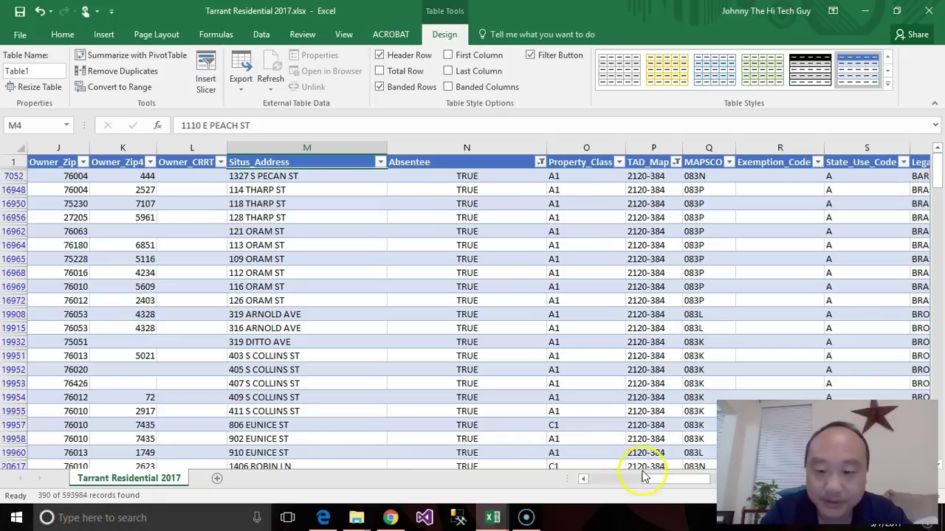
Step: Review the filtered records' columns from Situs_Address through the legal description, deed and improvement value details
{"action": "mouse_move", "coordinate": [654, 480]}
{"action": "left_mouse_down"}
{"action": "mouse_move", "coordinate": [615, 481]}
{"action": "mouse_move", "coordinate": [657, 481]}
{"action": "left_mouse_up"}
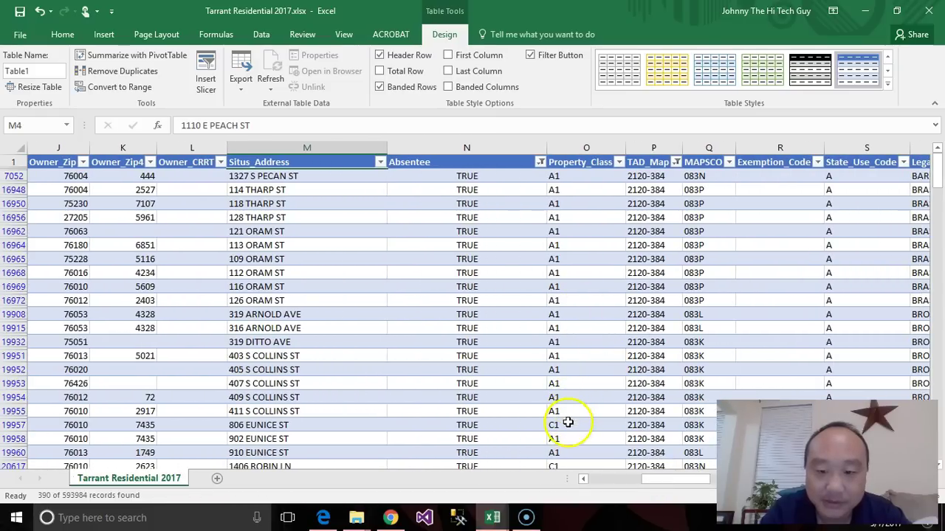
{"action": "left_click_drag", "start_coordinate": [664, 483], "coordinate": [680, 481]}
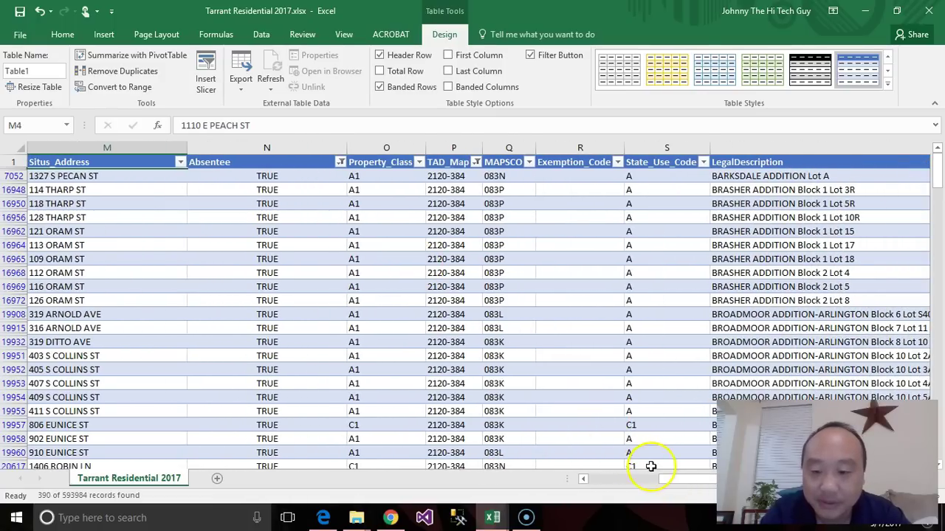
{"action": "left_click_drag", "start_coordinate": [685, 478], "coordinate": [714, 481]}
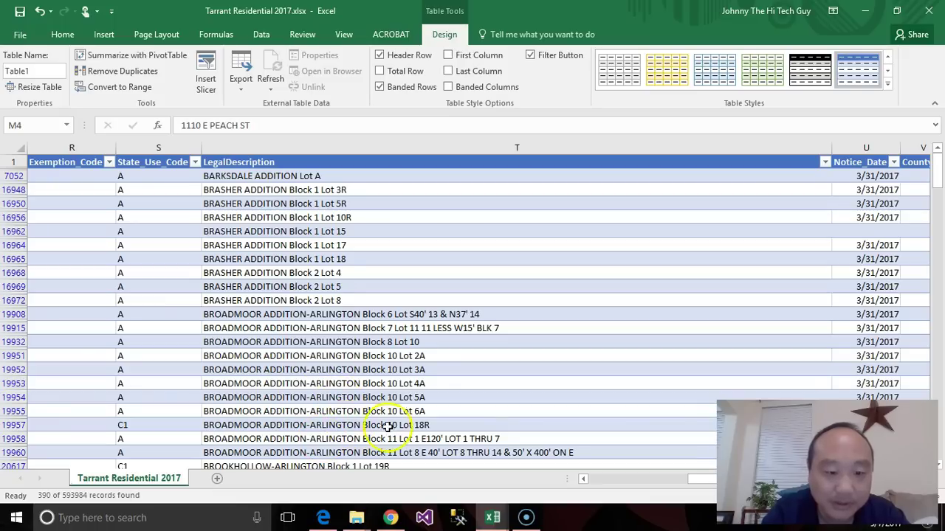
{"action": "left_click_drag", "start_coordinate": [699, 481], "coordinate": [710, 480]}
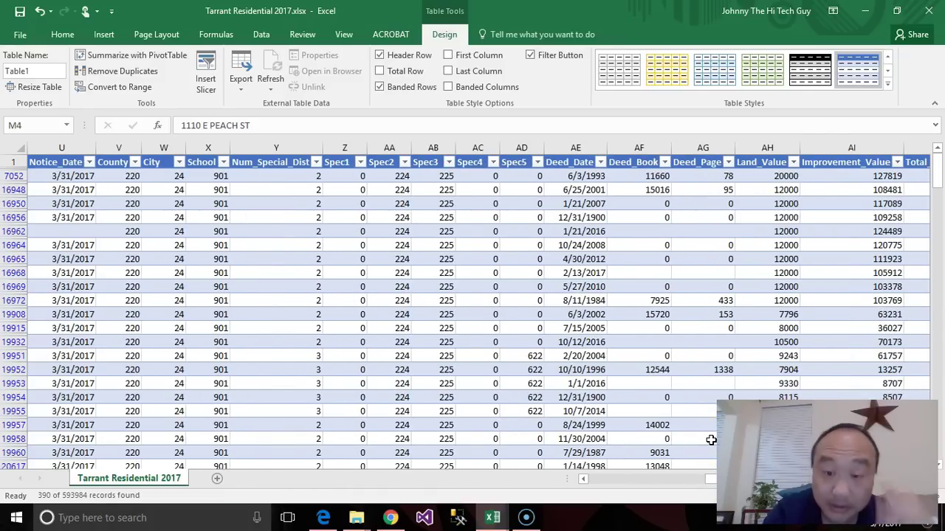
{"action": "left_click", "coordinate": [600, 163]}
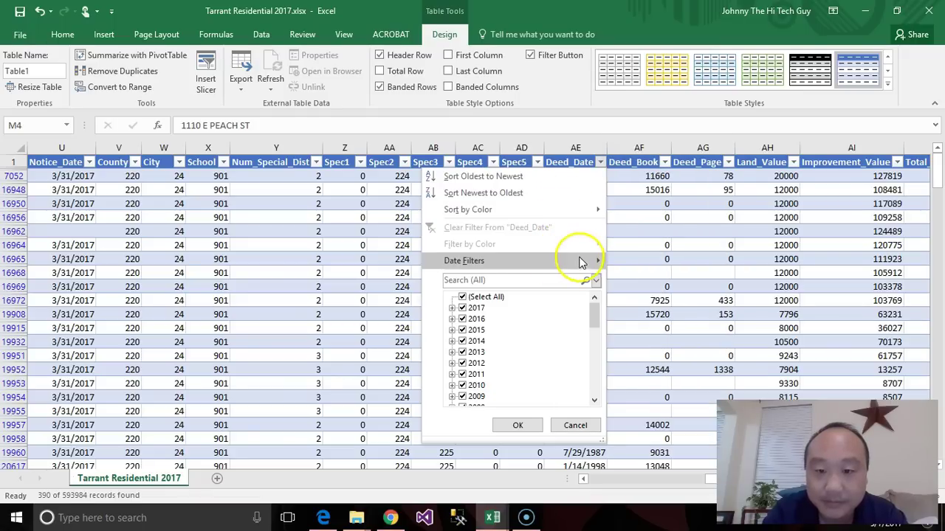
{"action": "mouse_move", "coordinate": [584, 259]}
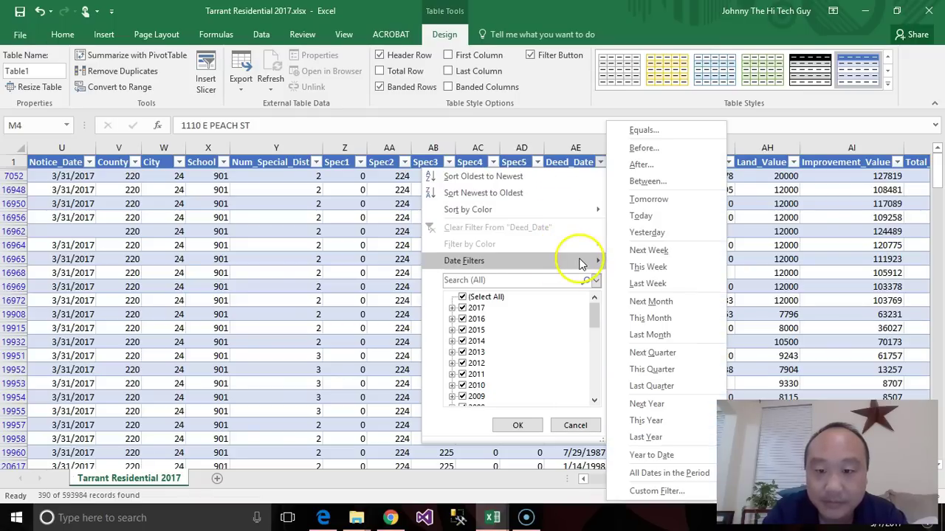
{"action": "left_click", "coordinate": [653, 150]}
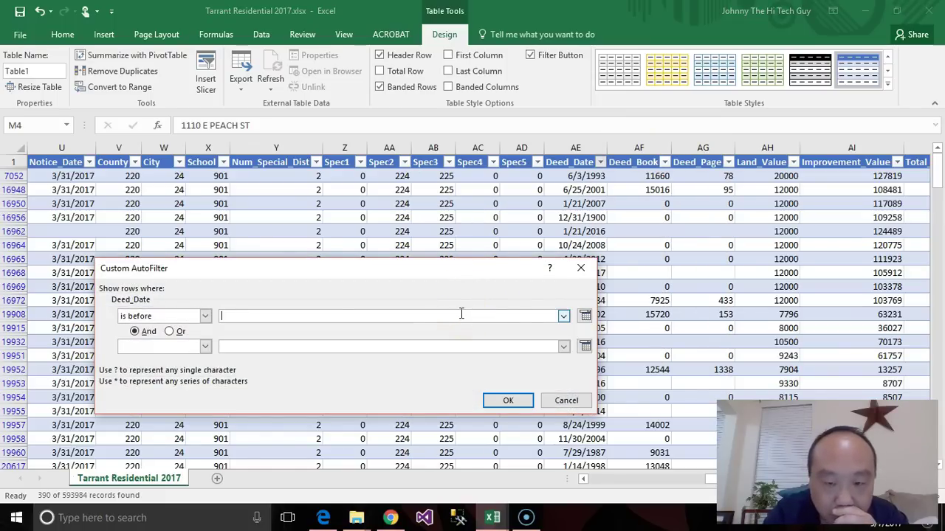
{"action": "left_click", "coordinate": [572, 399]}
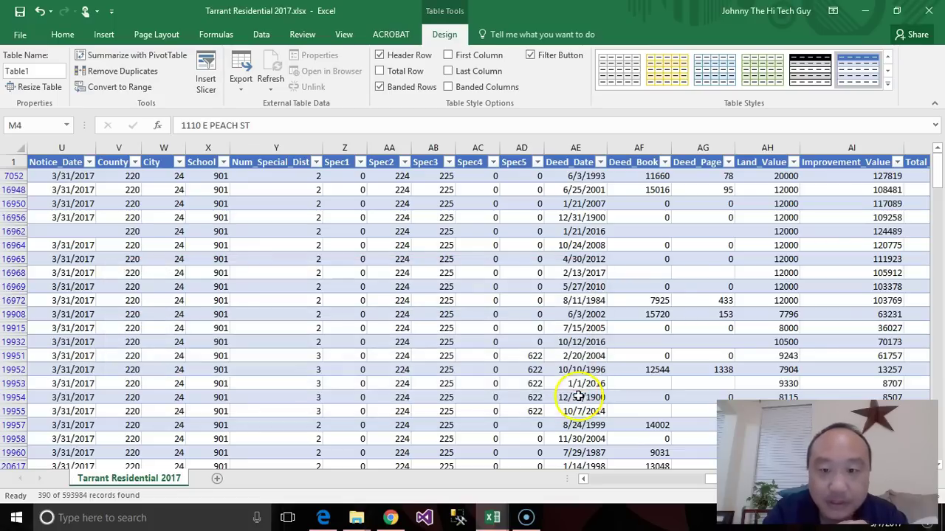
Step: Format the whole Deed_Date column as Date with the *3/14/2012 type
{"action": "left_click", "coordinate": [576, 146]}
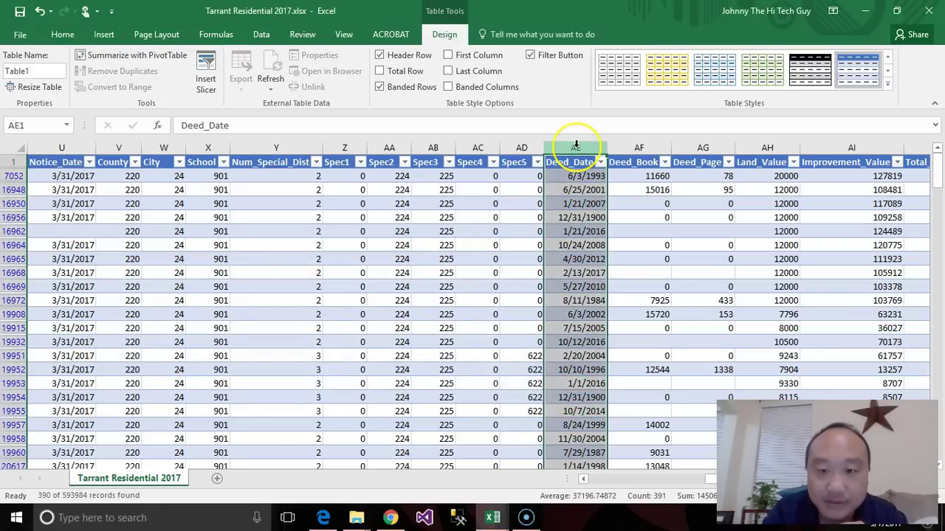
{"action": "right_click", "coordinate": [579, 149]}
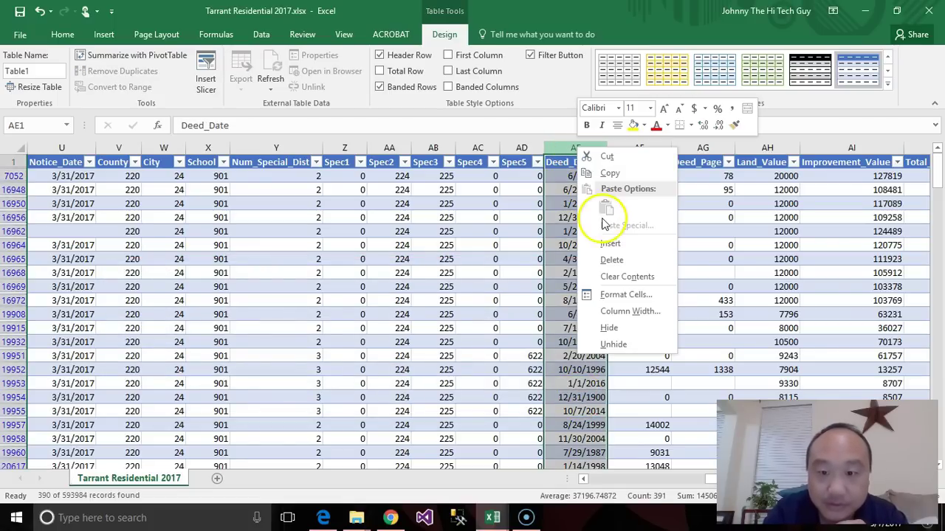
{"action": "left_click", "coordinate": [622, 293]}
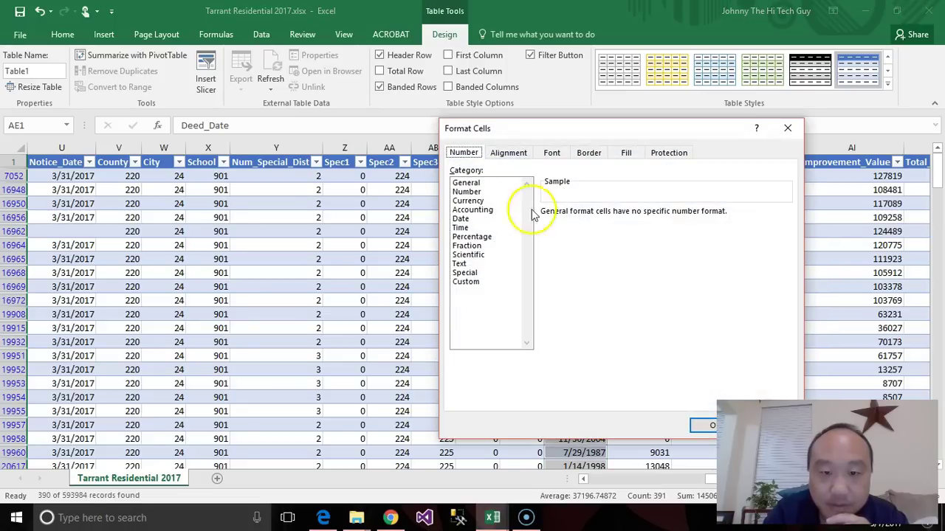
{"action": "left_click", "coordinate": [476, 219]}
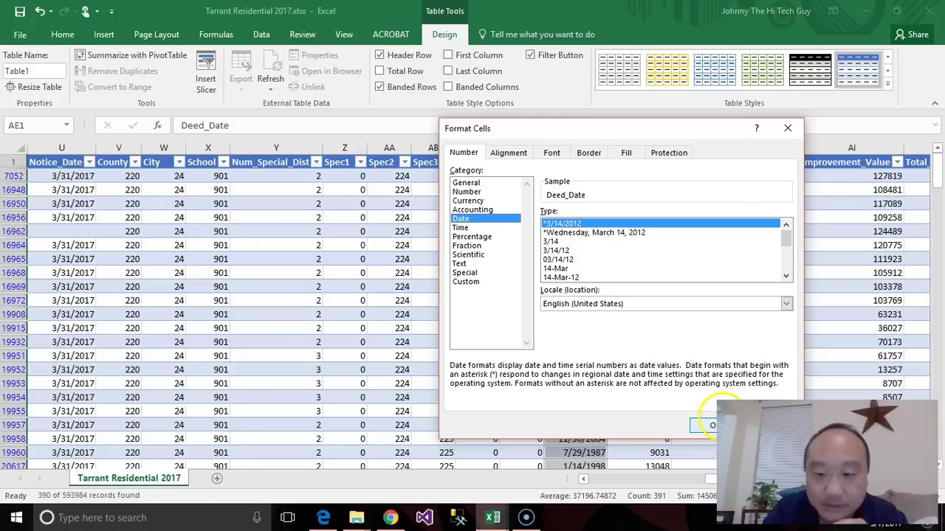
{"action": "left_click", "coordinate": [706, 425]}
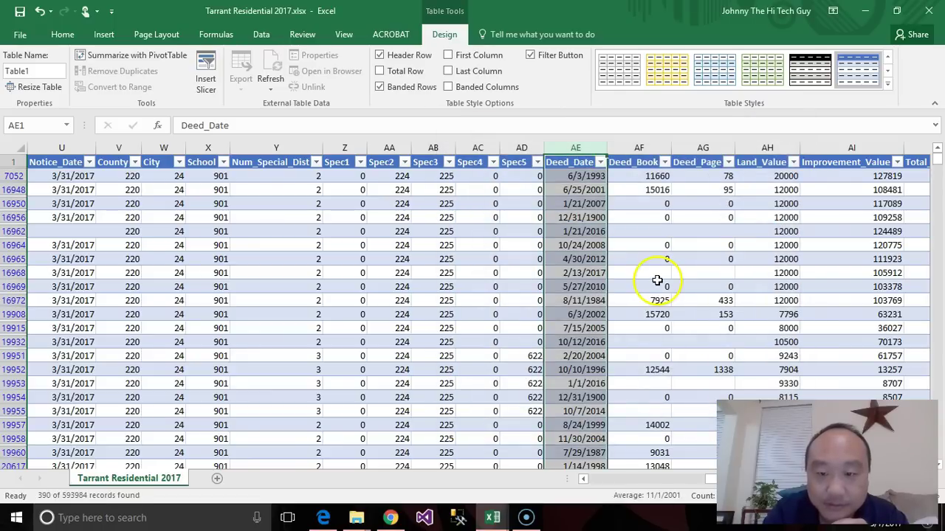
Step: Filter the Deed_Date column to show only deeds dated before 5/7/2007
{"action": "left_click", "coordinate": [582, 164]}
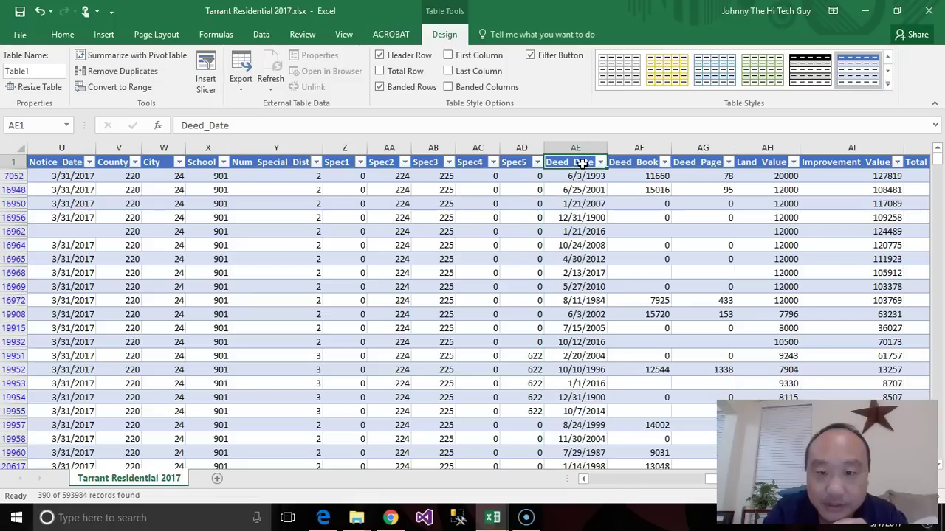
{"action": "left_click", "coordinate": [600, 164]}
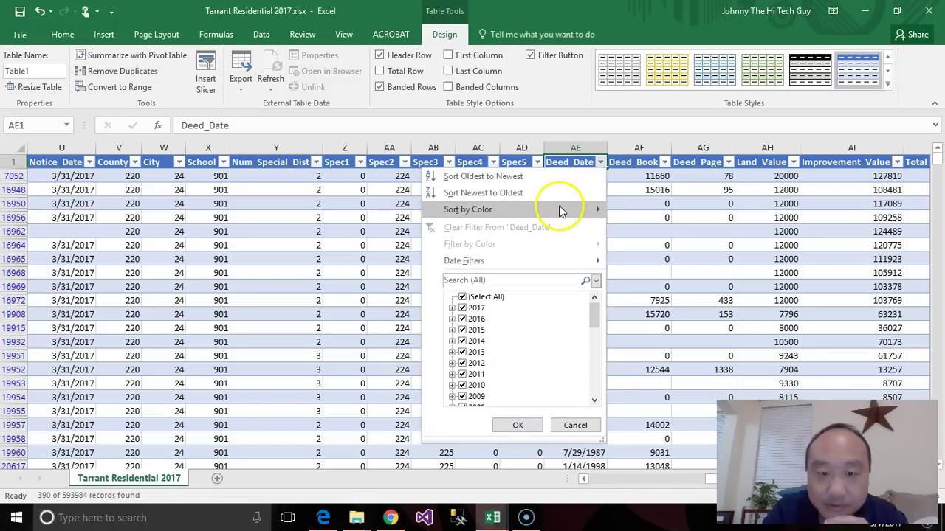
{"action": "mouse_move", "coordinate": [566, 264]}
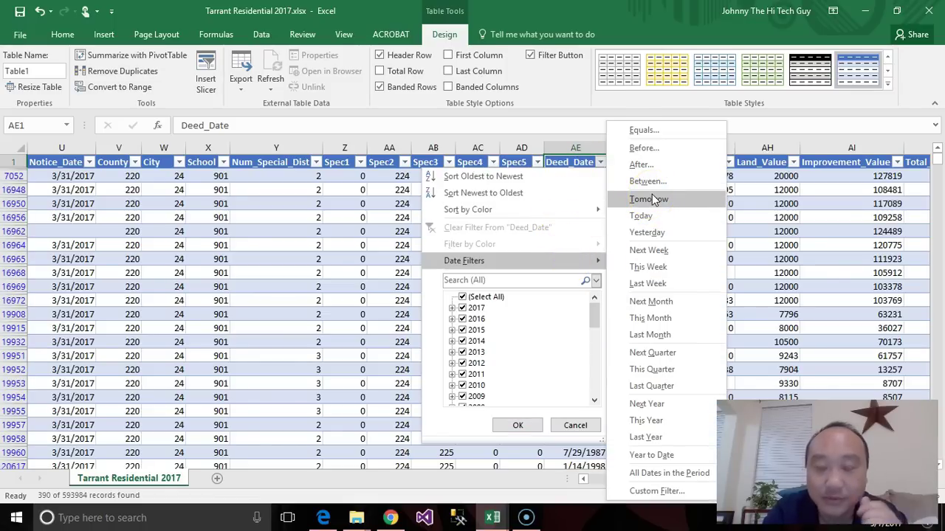
{"action": "left_click", "coordinate": [648, 149]}
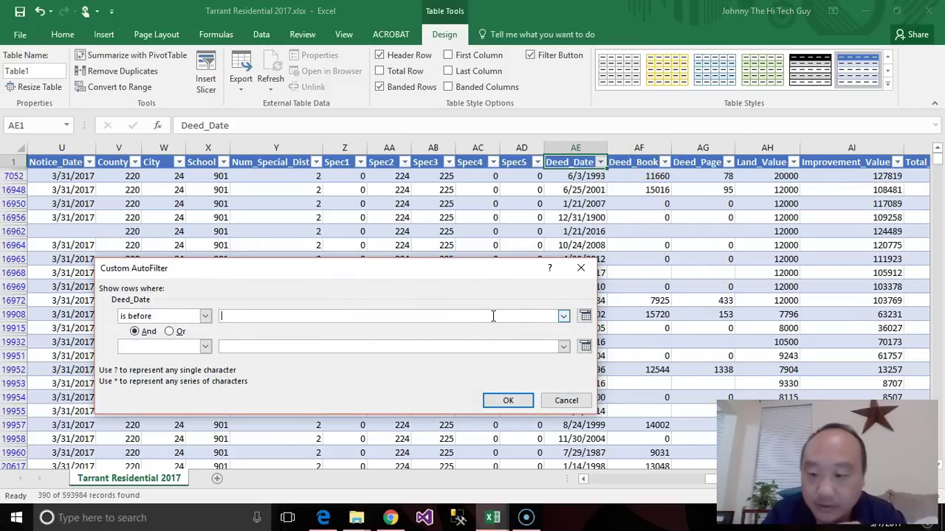
{"action": "left_click", "coordinate": [493, 316]}
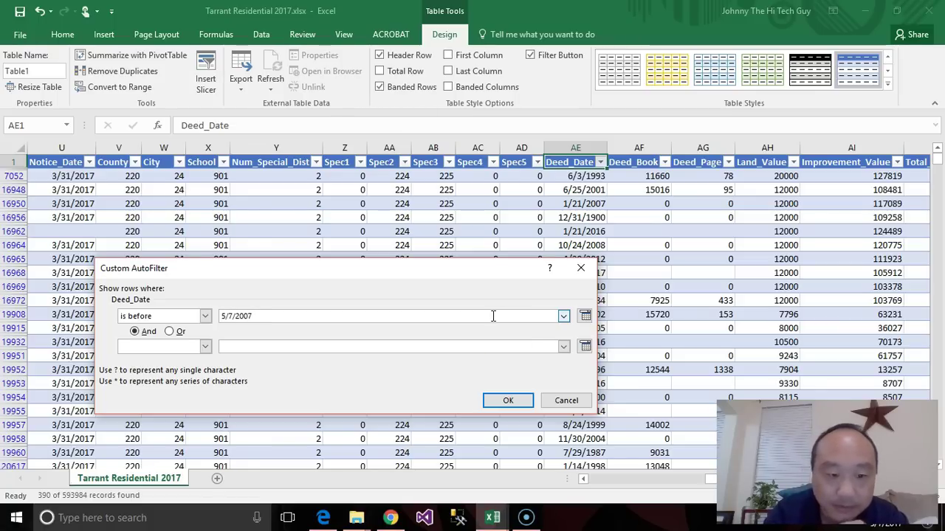
{"action": "left_click", "coordinate": [520, 401]}
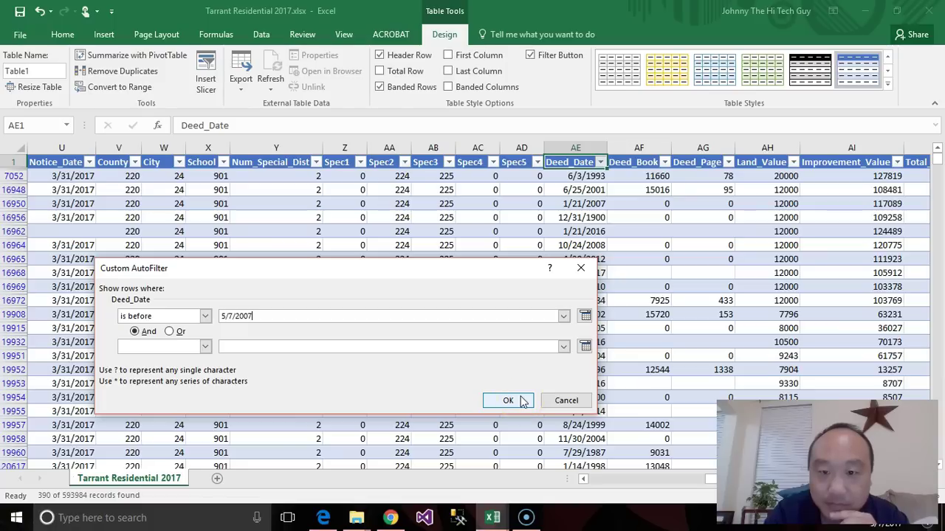
{"action": "left_click", "coordinate": [520, 401]}
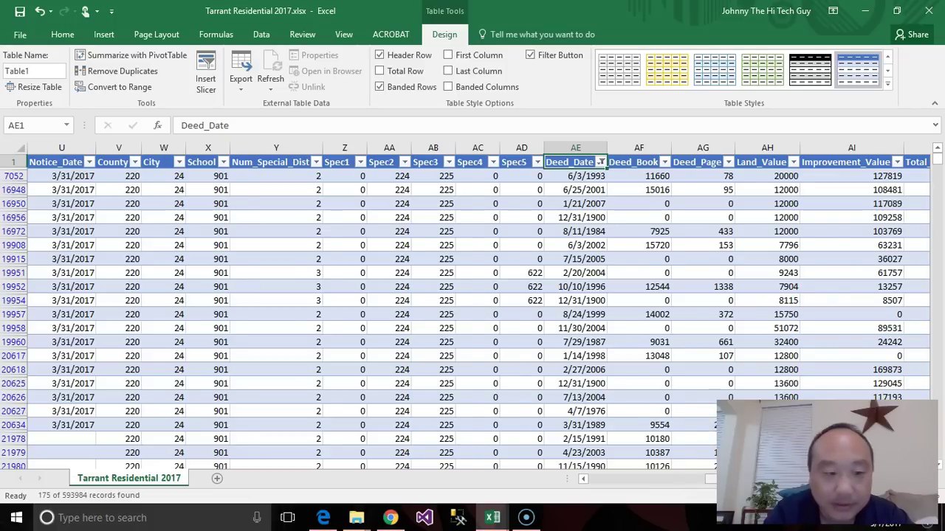
Step: Filter the Total_Value column with a less-than condition so only properties under an upper value limit are listed
{"action": "scroll", "coordinate": [478, 310], "scroll_direction": "right", "scroll_amount": 3}
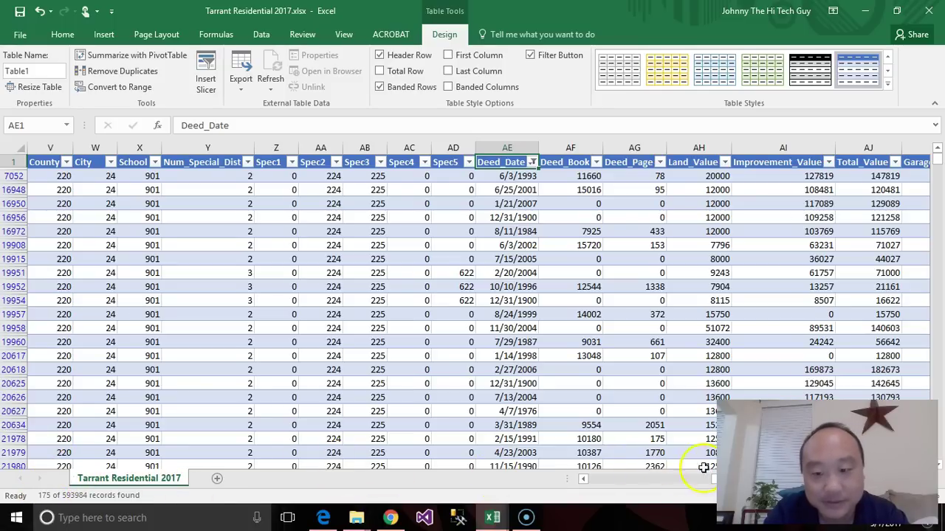
{"action": "left_click_drag", "start_coordinate": [710, 478], "coordinate": [718, 478]}
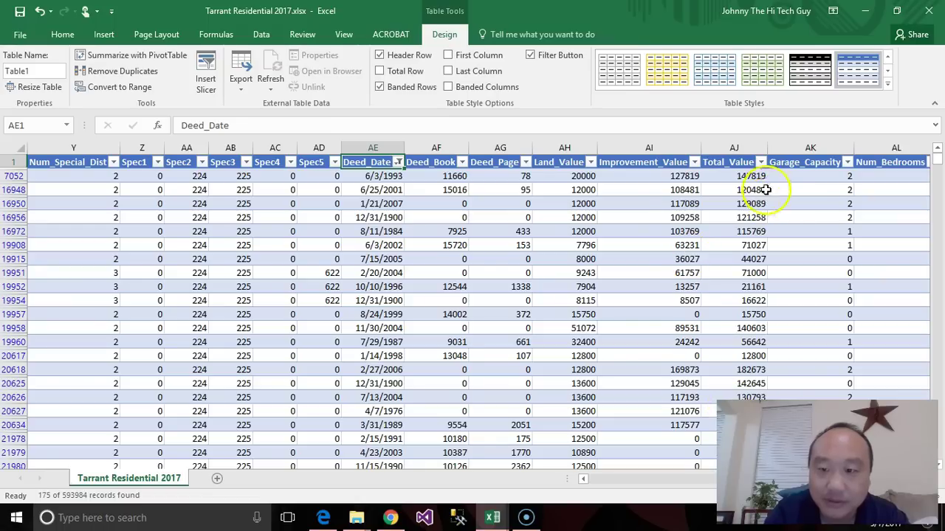
{"action": "left_click", "coordinate": [760, 163]}
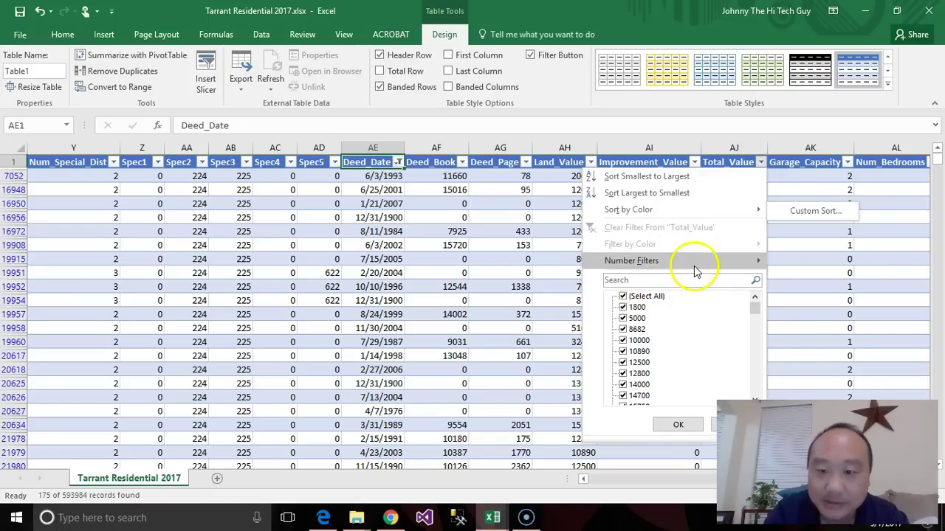
{"action": "mouse_move", "coordinate": [694, 269]}
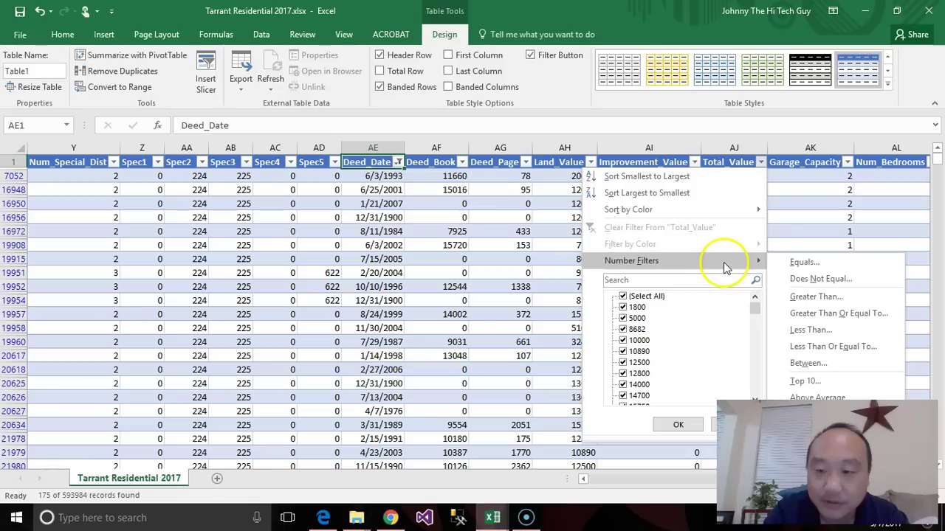
{"action": "left_click", "coordinate": [809, 329]}
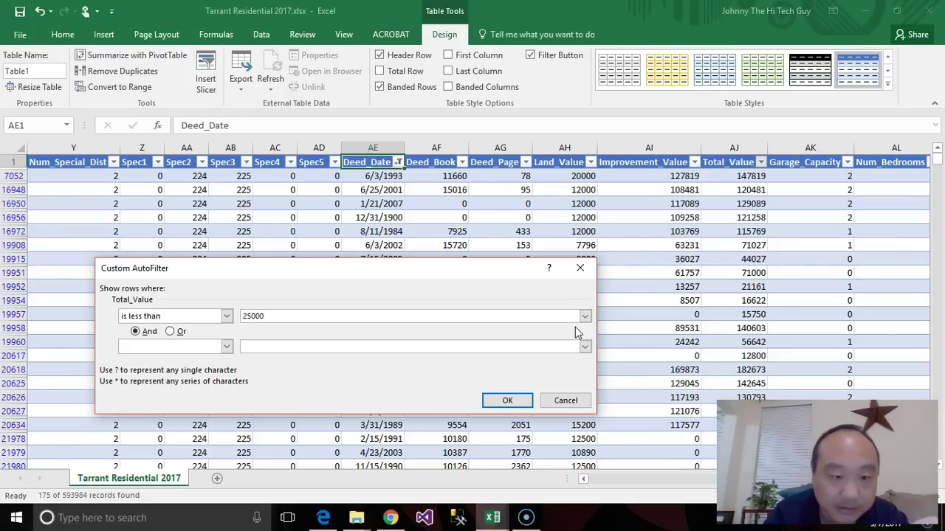
{"action": "left_click", "coordinate": [523, 400]}
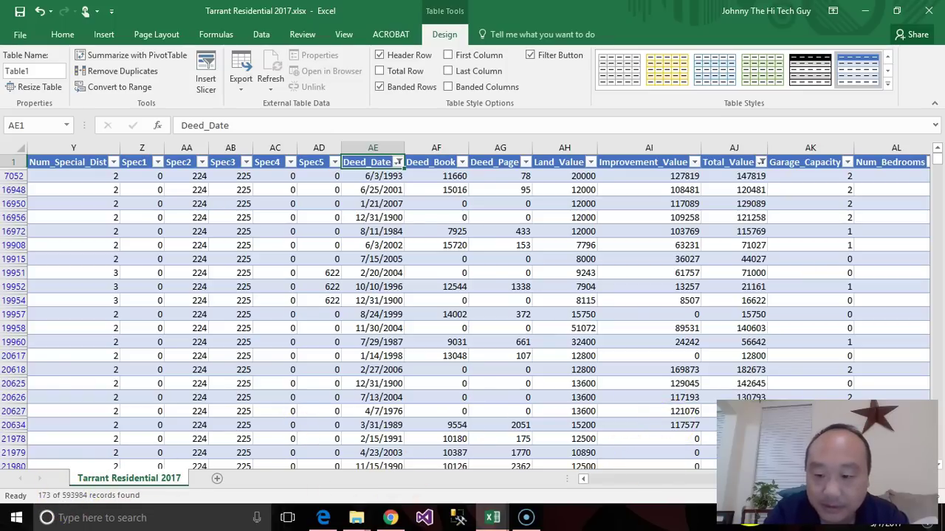
Step: Filter the Year_Built column to show only properties with a year greater than 1977
{"action": "scroll", "coordinate": [481, 305], "scroll_direction": "right", "scroll_amount": 4}
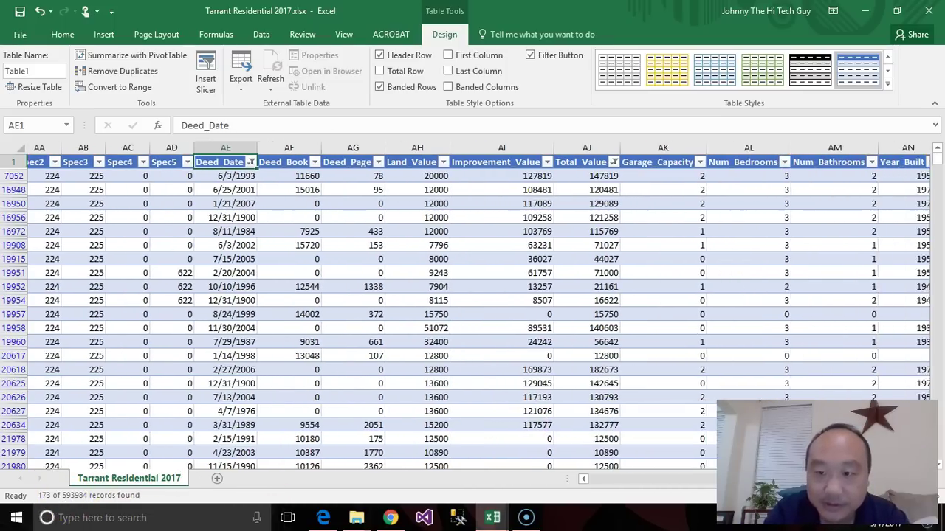
{"action": "scroll", "coordinate": [482, 306], "scroll_direction": "right", "scroll_amount": 3}
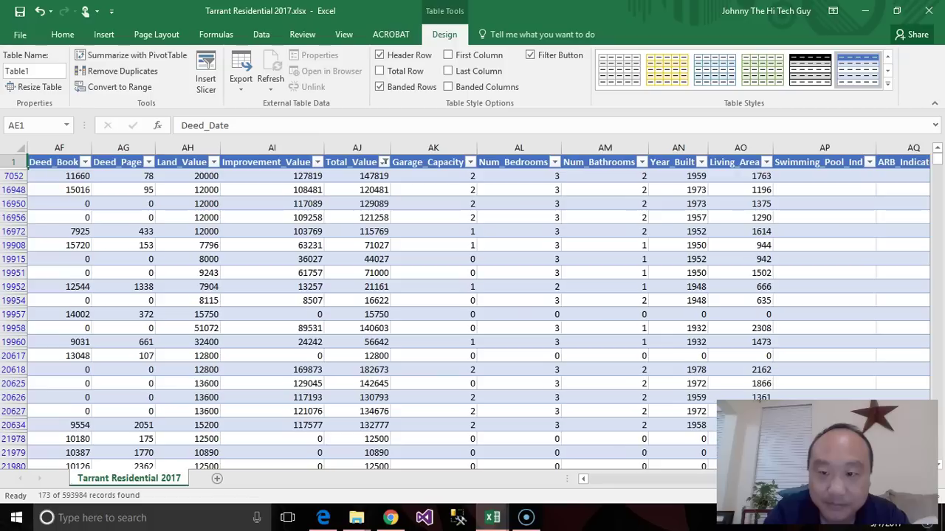
{"action": "left_click", "coordinate": [704, 162]}
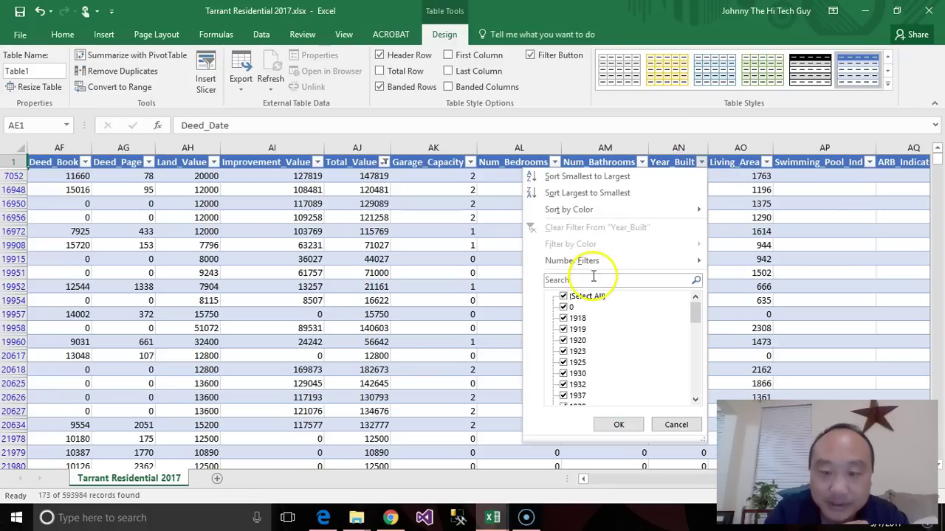
{"action": "mouse_move", "coordinate": [633, 261]}
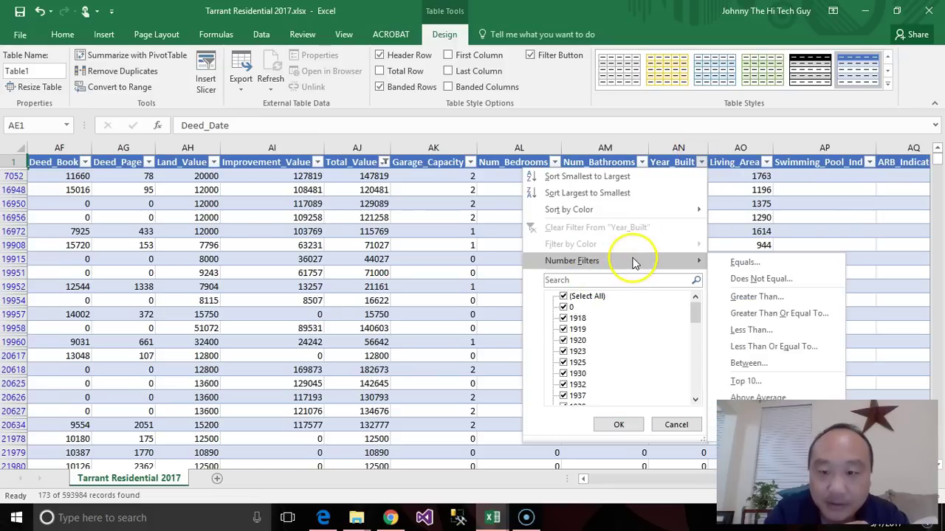
{"action": "left_click", "coordinate": [754, 298]}
{"action": "type", "text": "1977"}
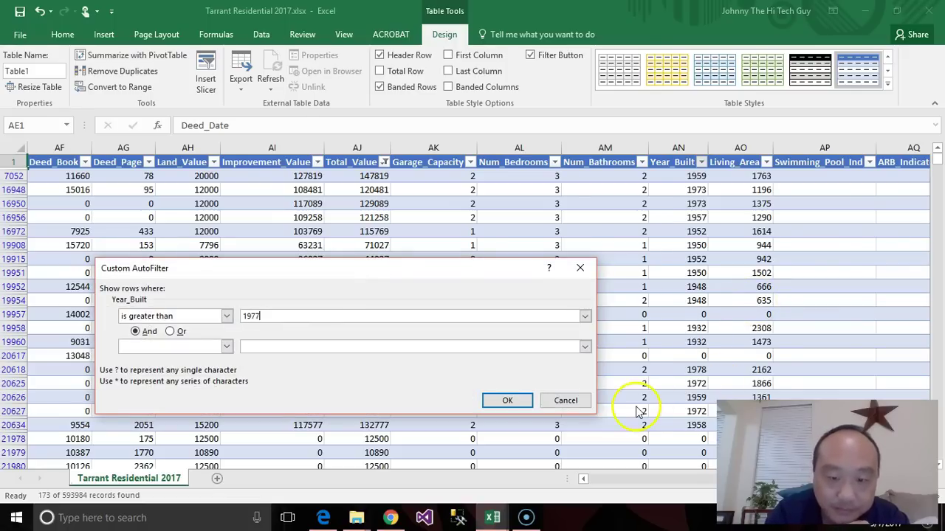
{"action": "left_click", "coordinate": [520, 405]}
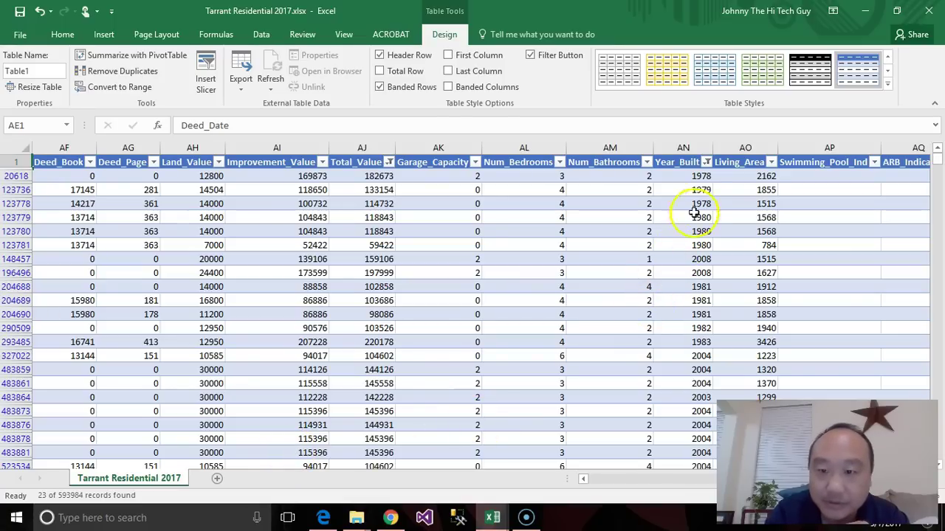
Step: Review the remaining records from the living area back to the deed dates, and check the Deed_Date filter options
{"action": "left_click", "coordinate": [730, 283]}
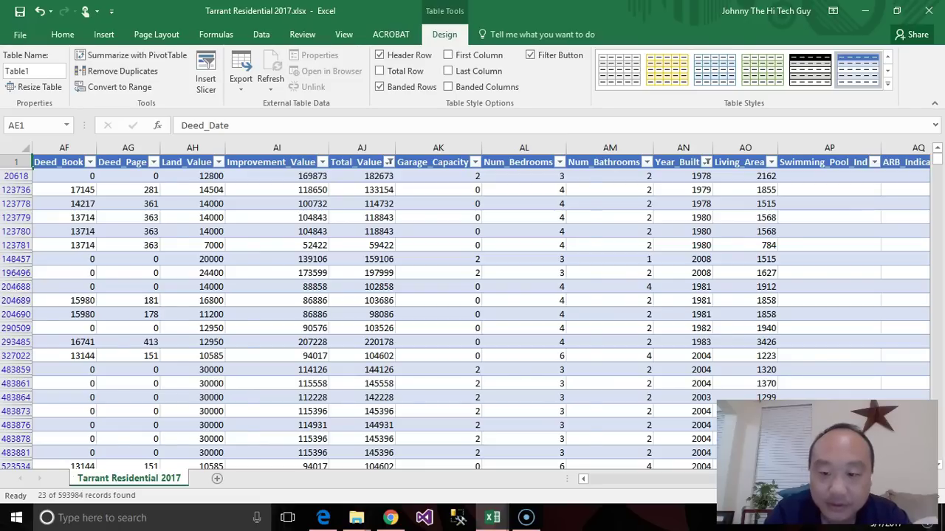
{"action": "scroll", "coordinate": [480, 306], "scroll_direction": "left", "scroll_amount": 1}
{"action": "scroll", "coordinate": [480, 307], "scroll_direction": "left", "scroll_amount": 6}
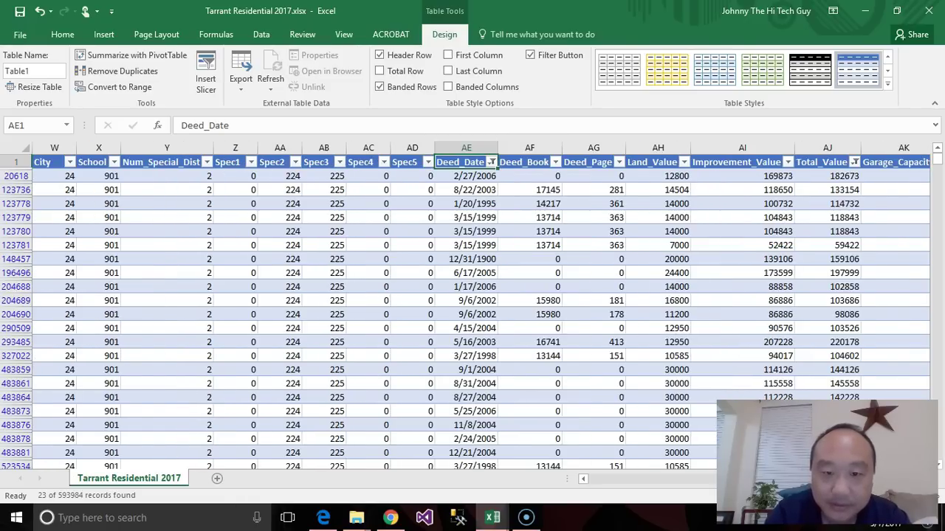
{"action": "scroll", "coordinate": [480, 306], "scroll_direction": "right", "scroll_amount": 1}
{"action": "scroll", "coordinate": [478, 190], "scroll_direction": "left", "scroll_amount": 2}
{"action": "scroll", "coordinate": [478, 184], "scroll_direction": "right", "scroll_amount": 1}
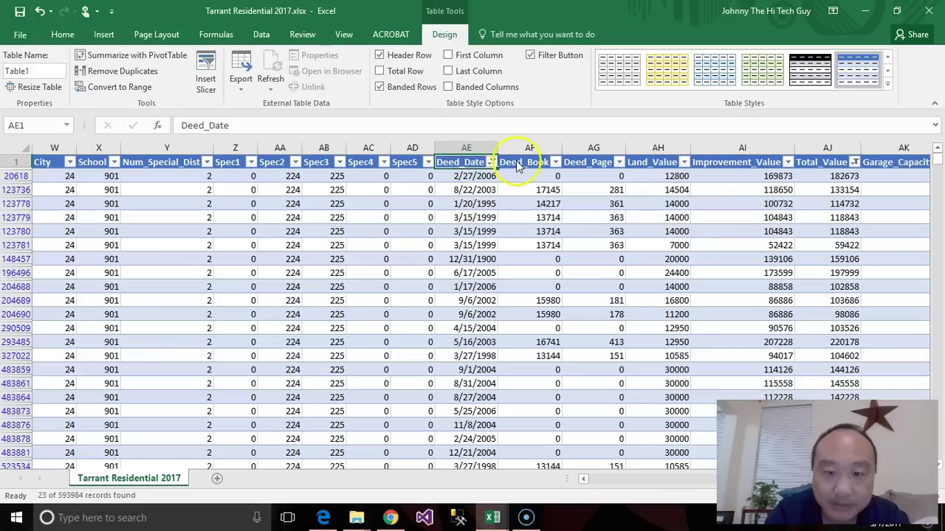
{"action": "left_click", "coordinate": [491, 162]}
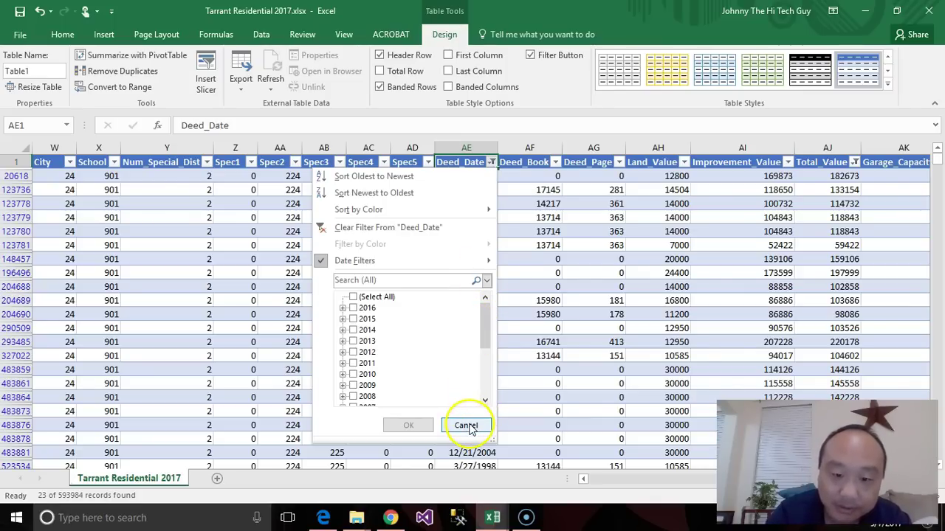
{"action": "left_click", "coordinate": [465, 426]}
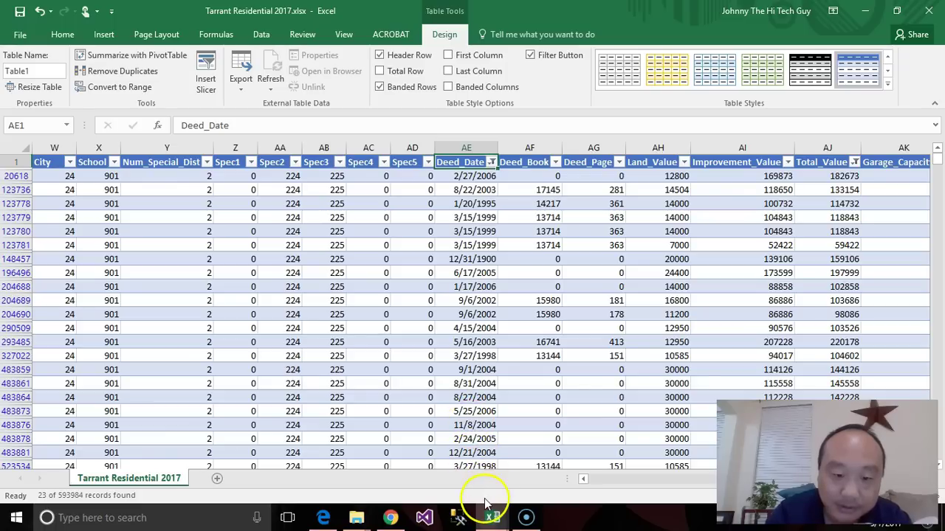
Step: Switch to the Tarrant Appraisal District map in Chrome and examine the grid numbers neighbouring 2120-384
{"action": "left_click", "coordinate": [402, 518]}
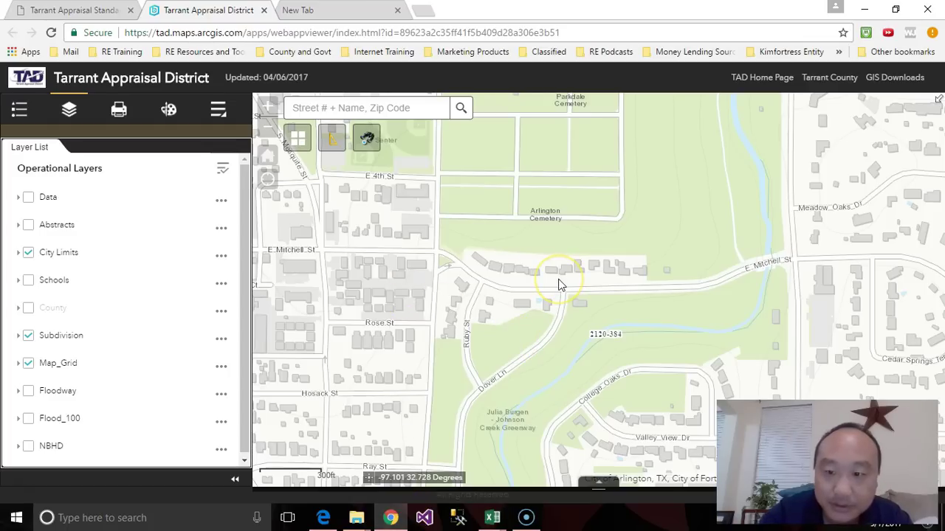
{"action": "scroll", "coordinate": [649, 244], "scroll_direction": "down", "scroll_amount": 2}
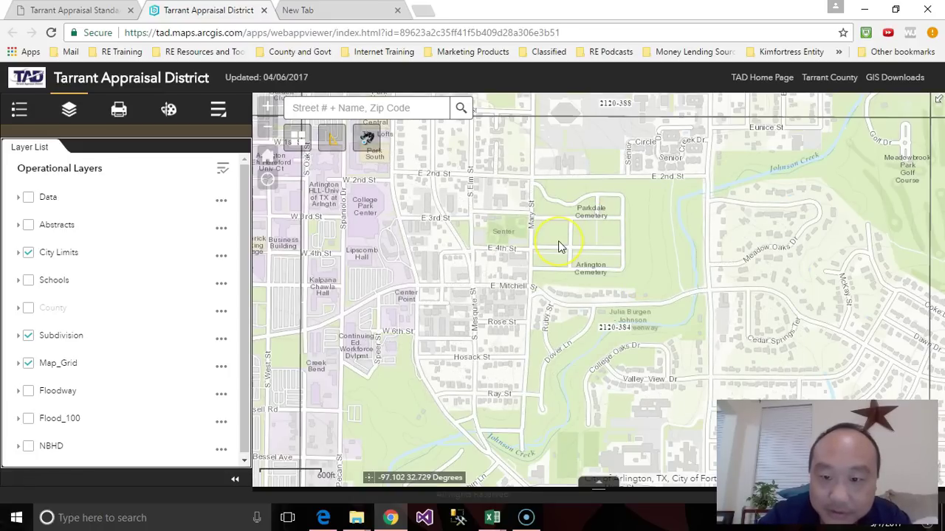
{"action": "left_click_drag", "start_coordinate": [485, 331], "coordinate": [624, 361]}
{"action": "left_click_drag", "start_coordinate": [627, 244], "coordinate": [628, 386]}
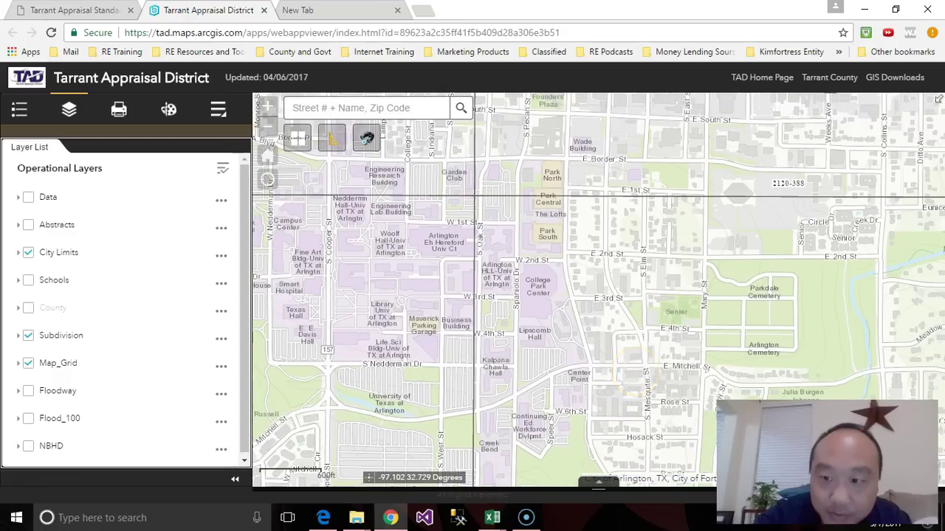
{"action": "left_click_drag", "start_coordinate": [774, 223], "coordinate": [707, 285]}
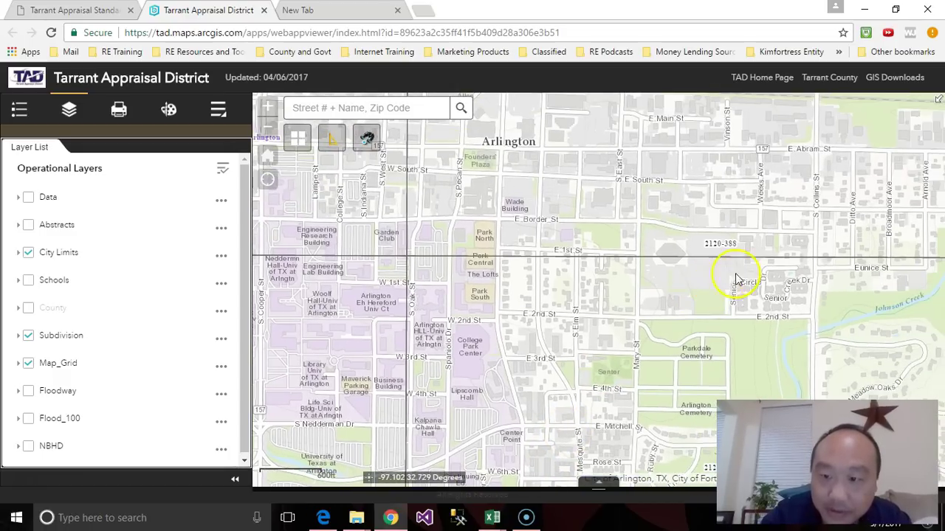
Step: Back in the Excel table, extend the TAD_Map filter with grids 2120-376, 2120-380 and 2120-388
{"action": "left_click", "coordinate": [501, 520]}
{"action": "left_click", "coordinate": [546, 461]}
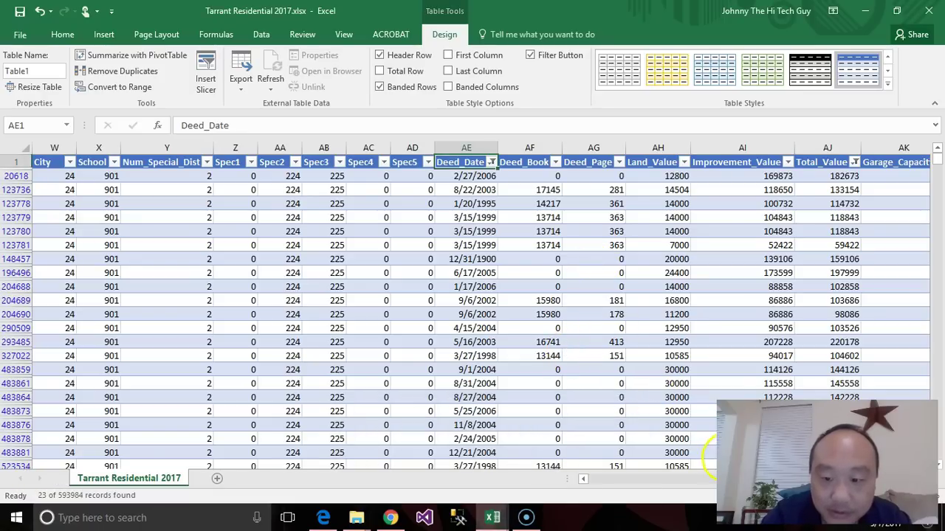
{"action": "scroll", "coordinate": [710, 472], "scroll_direction": "left", "scroll_amount": 1}
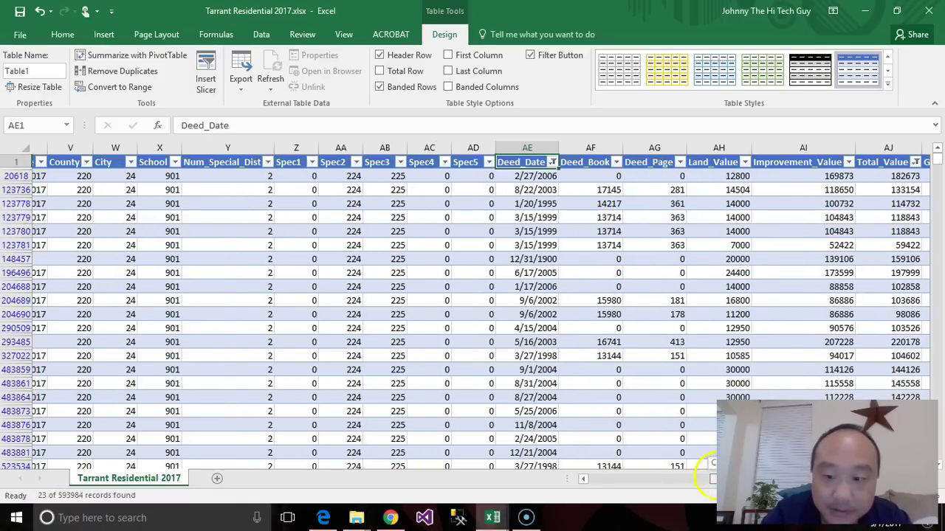
{"action": "scroll", "coordinate": [698, 480], "scroll_direction": "left", "scroll_amount": 2}
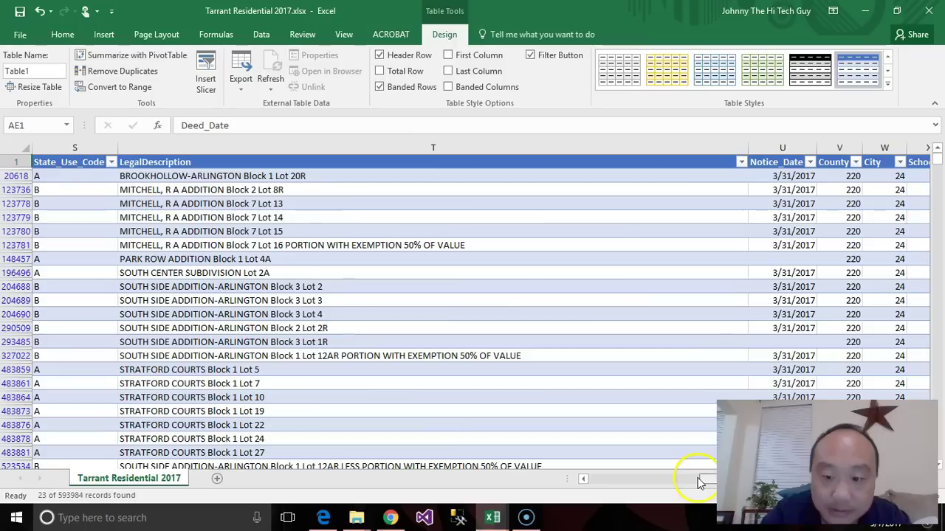
{"action": "left_click_drag", "start_coordinate": [692, 483], "coordinate": [662, 478]}
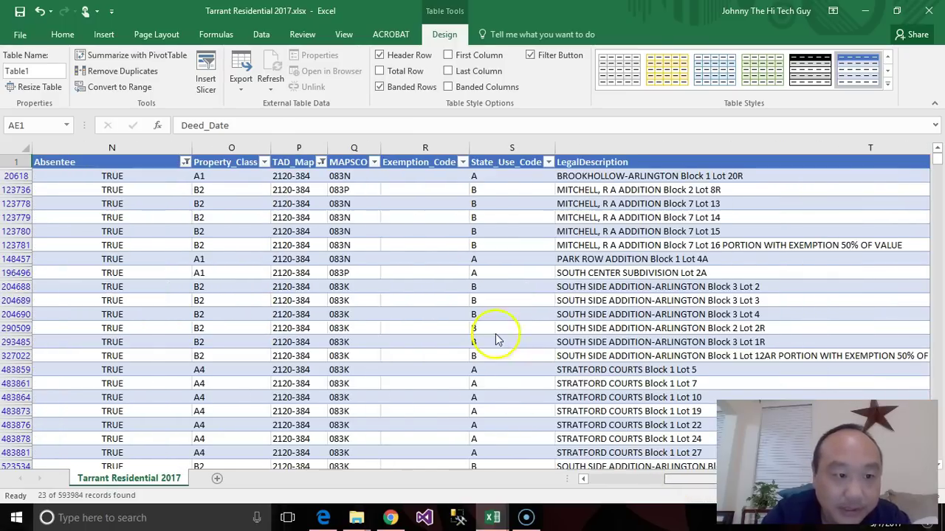
{"action": "left_click", "coordinate": [319, 162]}
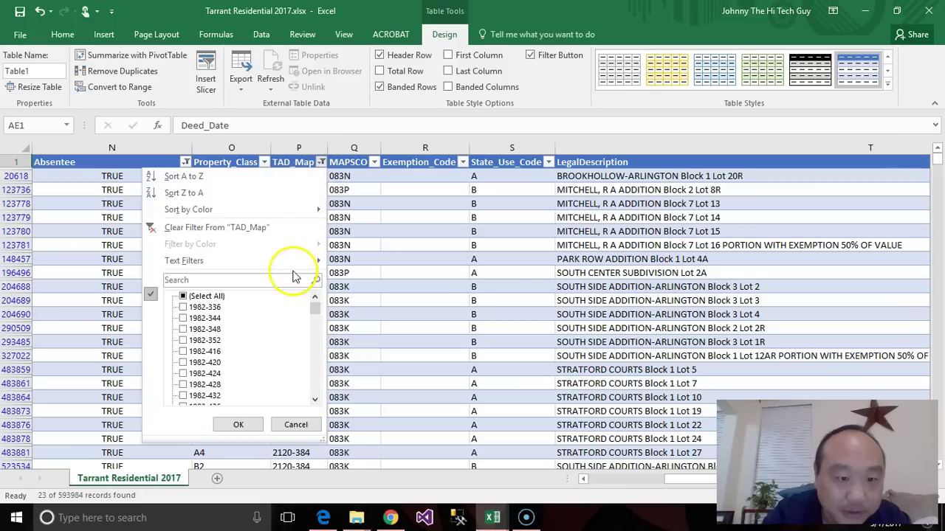
{"action": "left_click_drag", "start_coordinate": [314, 305], "coordinate": [317, 381]}
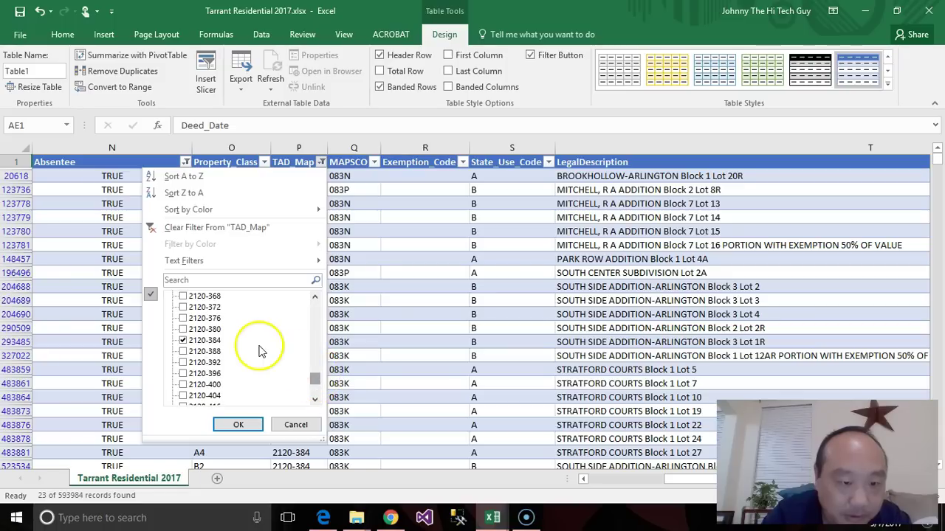
{"action": "left_click", "coordinate": [184, 329]}
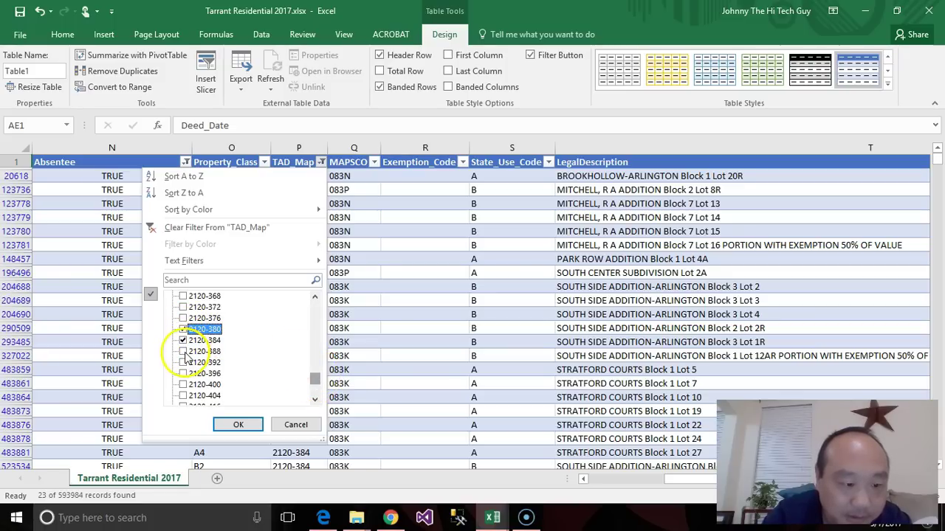
{"action": "left_click", "coordinate": [184, 352]}
{"action": "left_click", "coordinate": [185, 319]}
{"action": "left_click", "coordinate": [225, 428]}
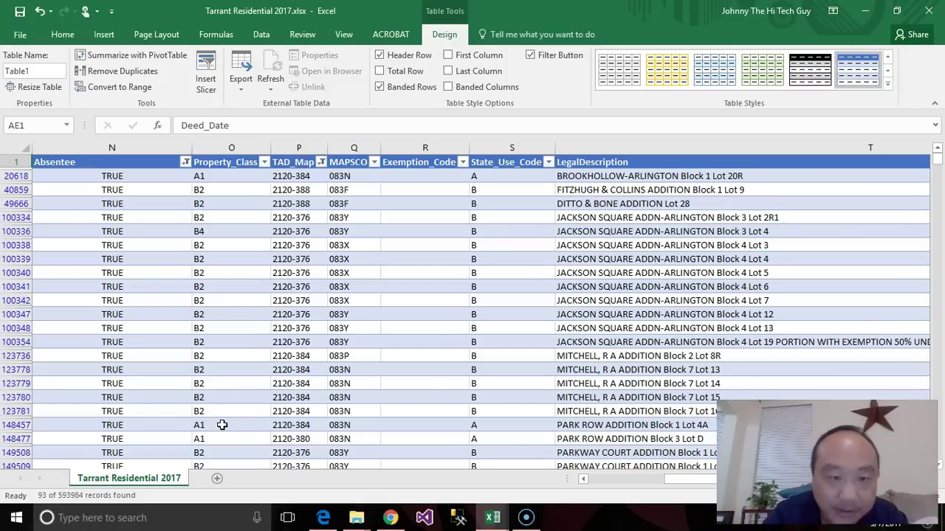
Step: Examine the area covered by grid 2120-388 on the Tarrant Appraisal District map in Chrome, and return to Excel
{"action": "left_click", "coordinate": [320, 162]}
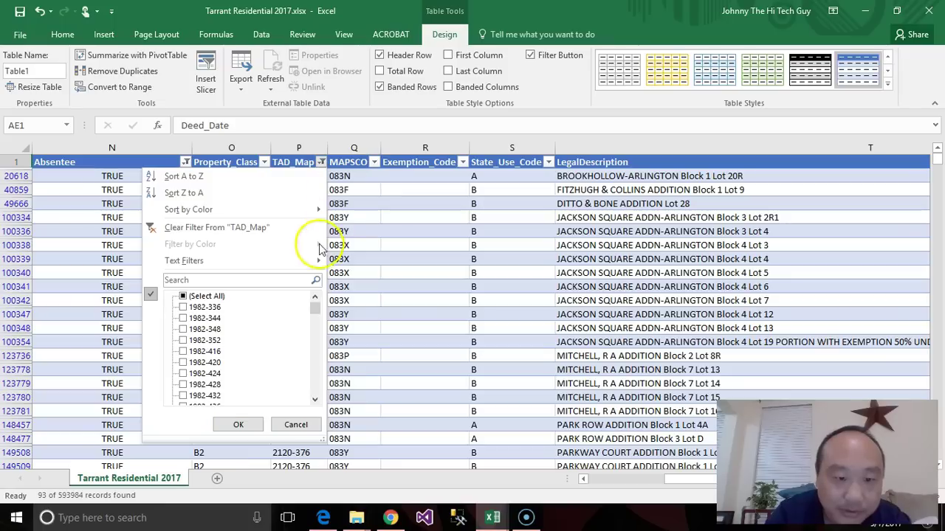
{"action": "left_click", "coordinate": [384, 515]}
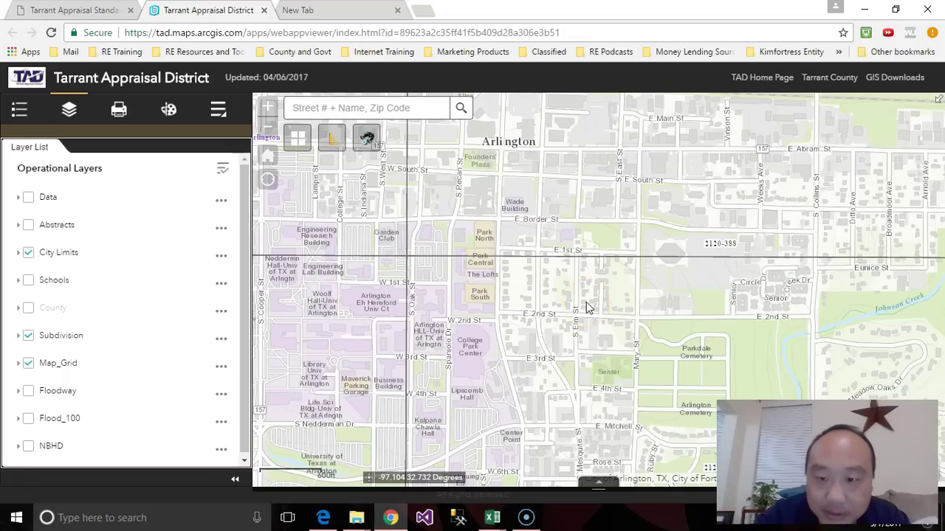
{"action": "left_click_drag", "start_coordinate": [642, 309], "coordinate": [601, 386]}
{"action": "left_click_drag", "start_coordinate": [647, 303], "coordinate": [606, 384]}
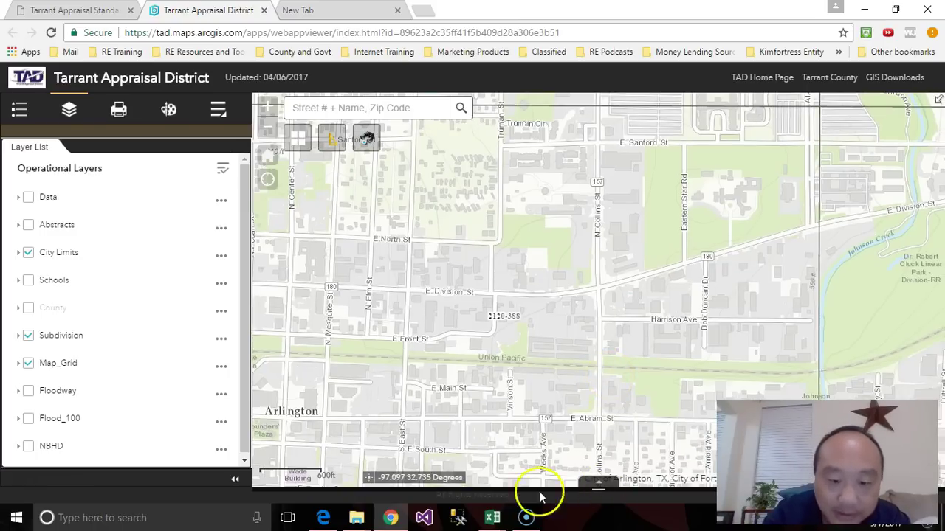
{"action": "left_click", "coordinate": [493, 517]}
{"action": "left_click", "coordinate": [554, 474]}
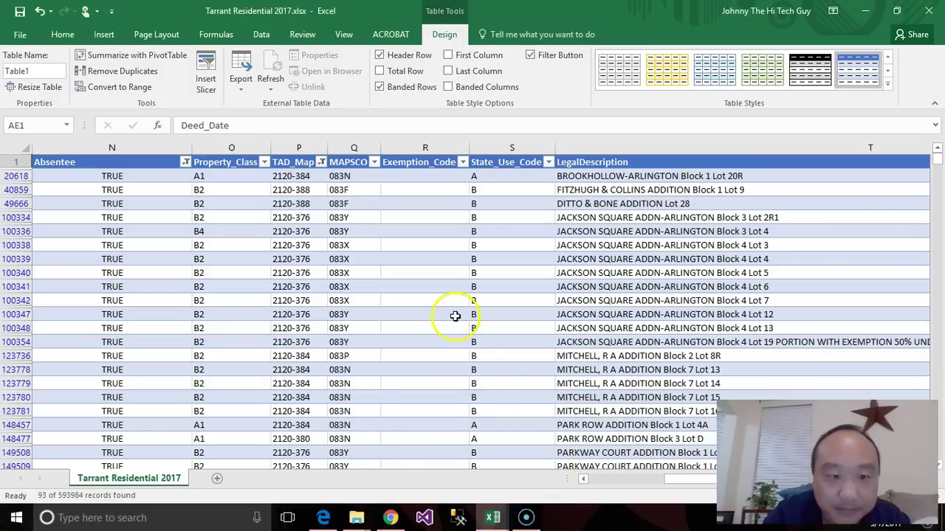
Step: Filter the Num_Bedrooms column to exclude properties with 5, 6 or 8 bedrooms
{"action": "left_click_drag", "start_coordinate": [680, 479], "coordinate": [738, 410]}
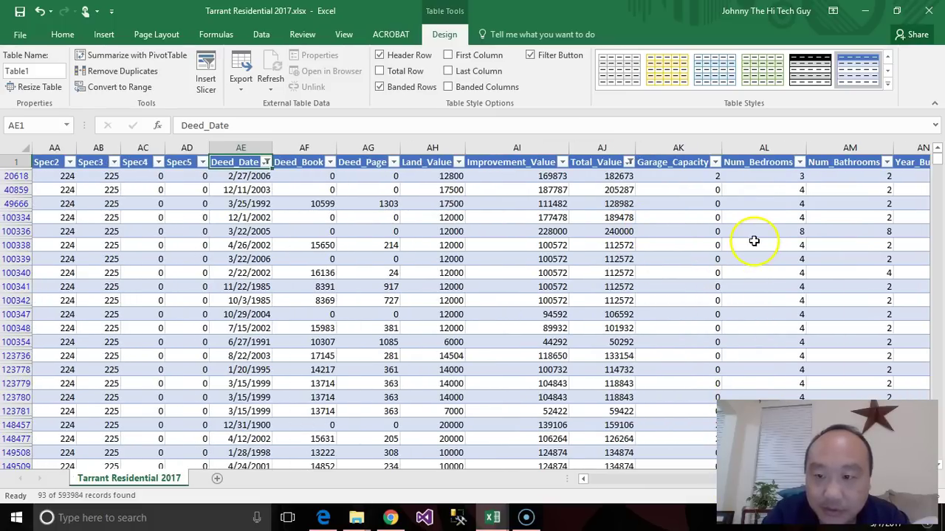
{"action": "left_click", "coordinate": [799, 163]}
{"action": "left_click", "coordinate": [663, 374]}
{"action": "left_click", "coordinate": [662, 362]}
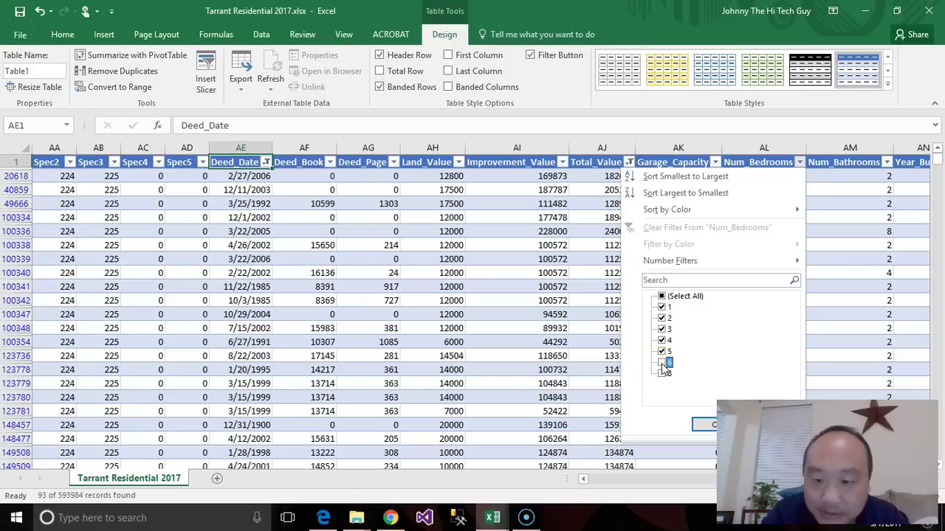
{"action": "left_click", "coordinate": [662, 351]}
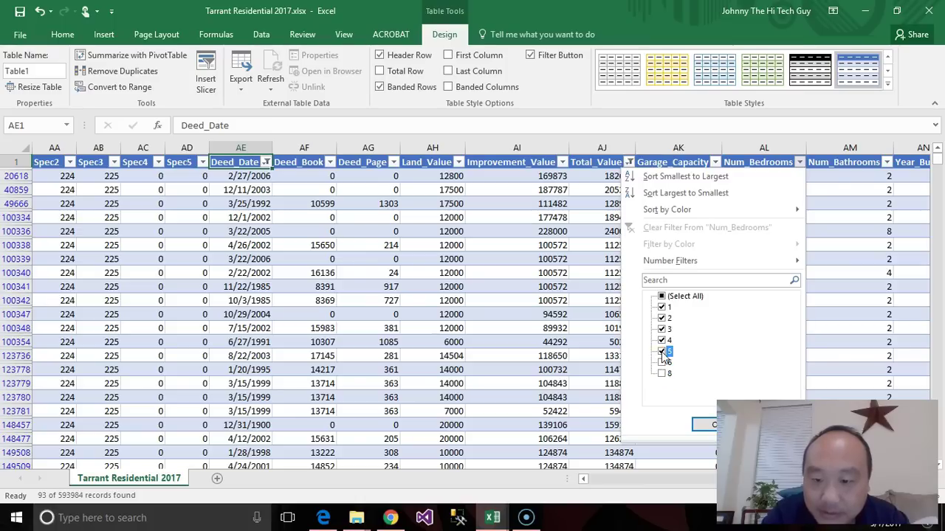
{"action": "left_click", "coordinate": [707, 423]}
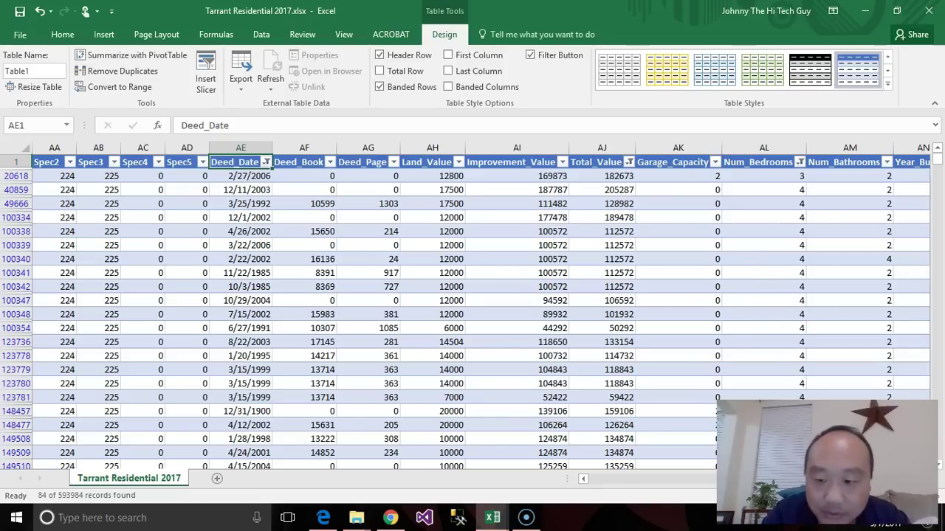
Step: Add grids 2120-364, 2120-368, 2120-372 and 2120-392 to the TAD_Map filter
{"action": "scroll", "coordinate": [480, 318], "scroll_direction": "left", "scroll_amount": 3}
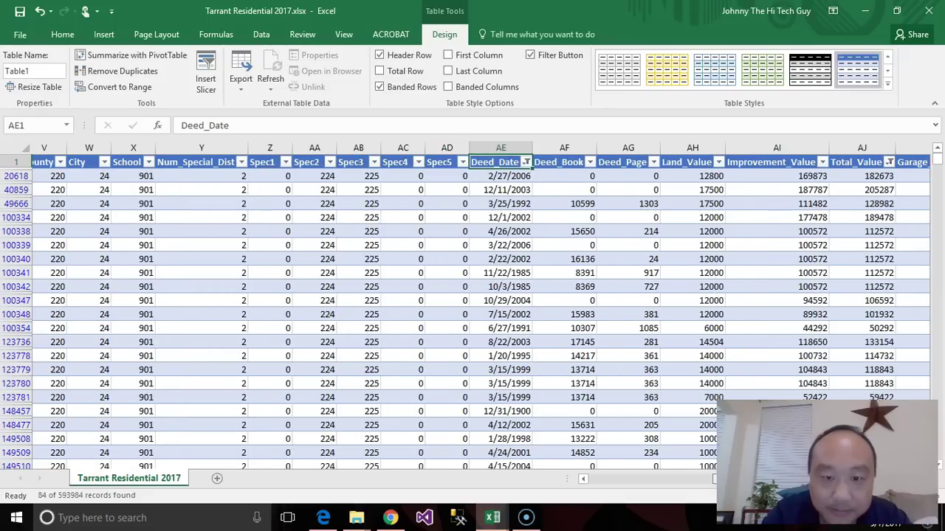
{"action": "left_click", "coordinate": [707, 481]}
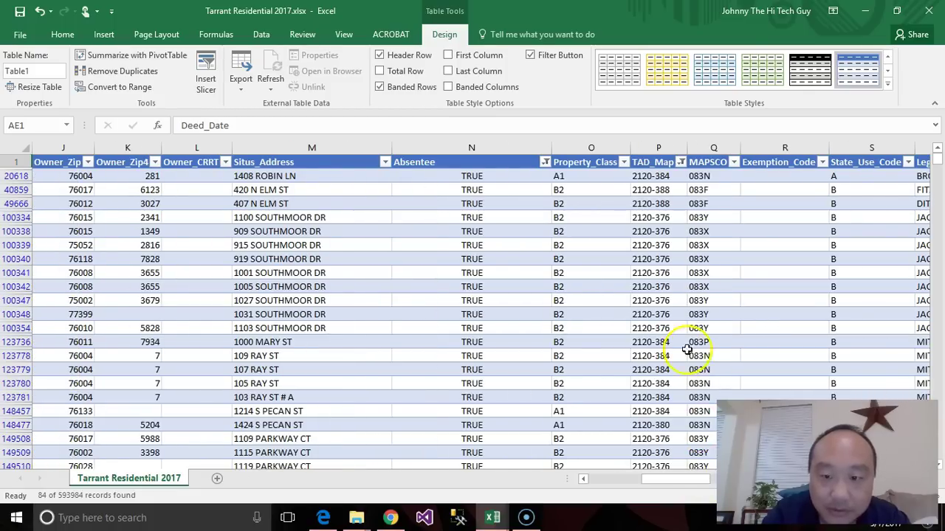
{"action": "left_click", "coordinate": [680, 163]}
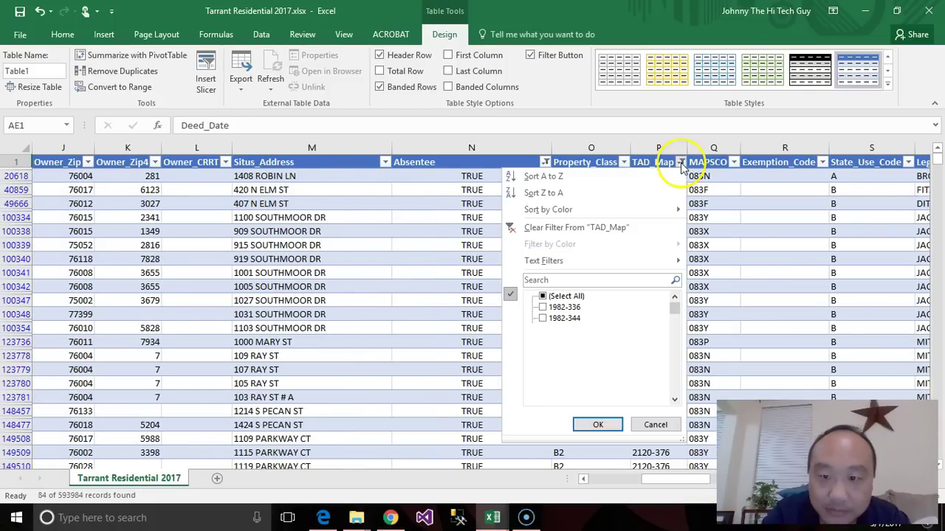
{"action": "left_click_drag", "start_coordinate": [675, 310], "coordinate": [679, 388]}
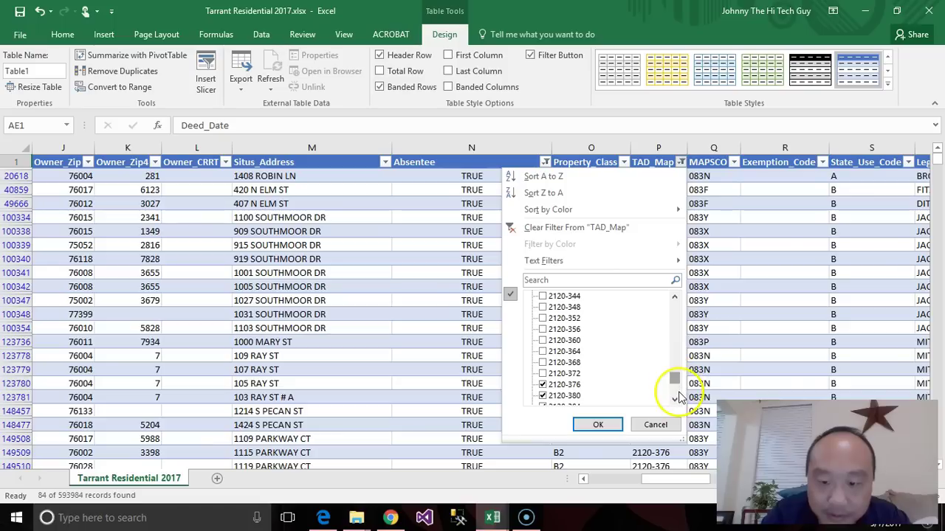
{"action": "left_click", "coordinate": [680, 400]}
{"action": "left_click", "coordinate": [674, 399]}
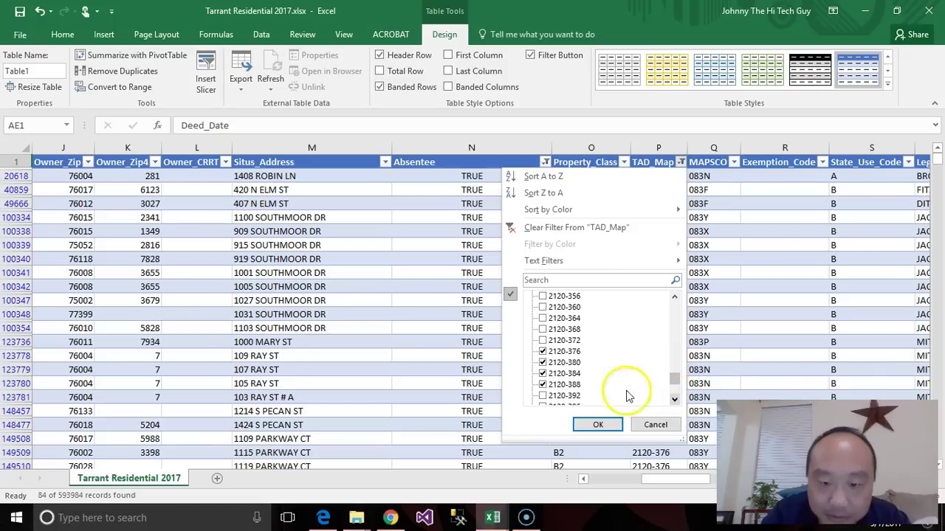
{"action": "left_click", "coordinate": [549, 341]}
{"action": "left_click", "coordinate": [543, 340]}
{"action": "left_click", "coordinate": [543, 329]}
{"action": "left_click", "coordinate": [542, 319]}
{"action": "left_click", "coordinate": [542, 396]}
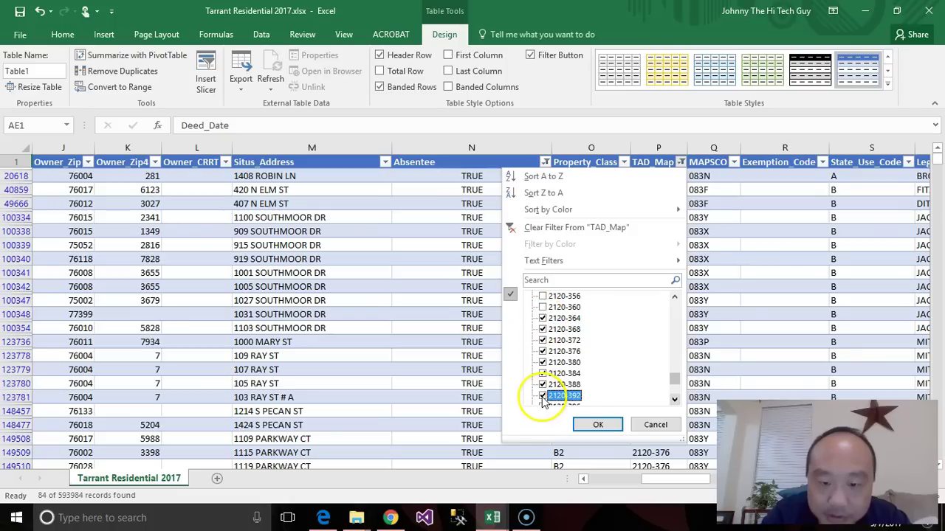
{"action": "left_click", "coordinate": [613, 422]}
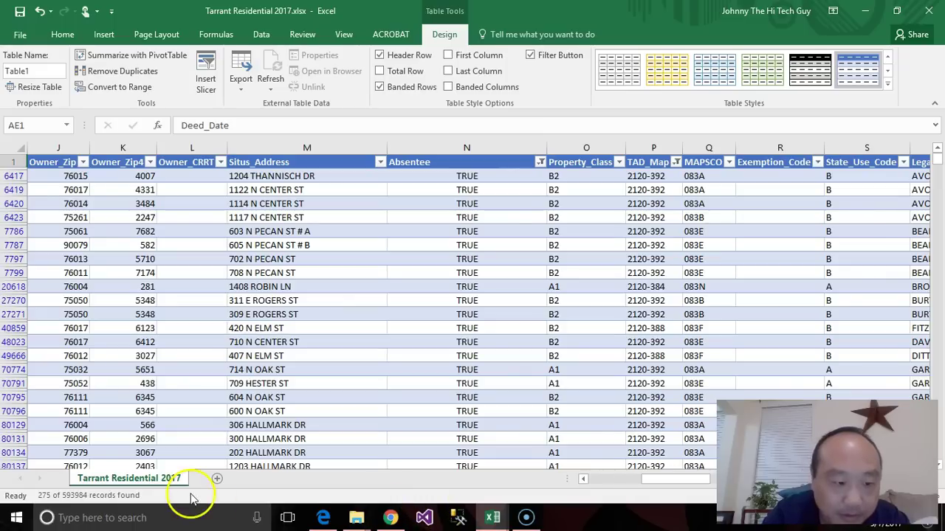
Step: Examine the wider grid numbering around Arlington on the Tarrant Appraisal District map in Chrome, and return to Excel
{"action": "left_click", "coordinate": [389, 517]}
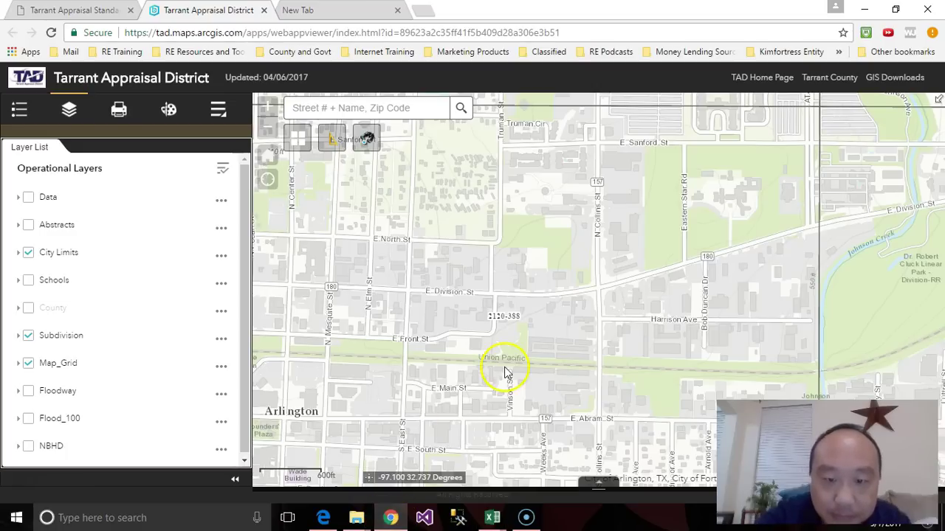
{"action": "scroll", "coordinate": [506, 374], "scroll_direction": "down", "scroll_amount": 1}
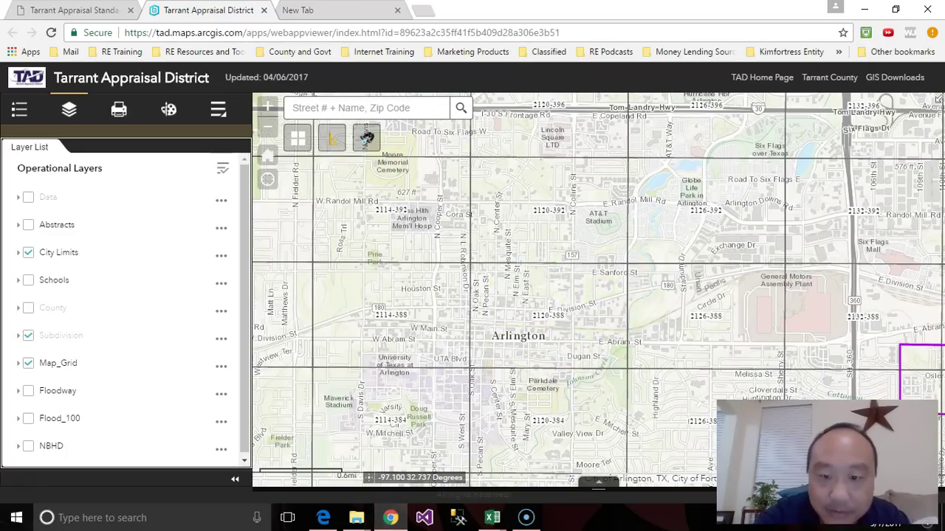
{"action": "scroll", "coordinate": [650, 229], "scroll_direction": "down", "scroll_amount": 1}
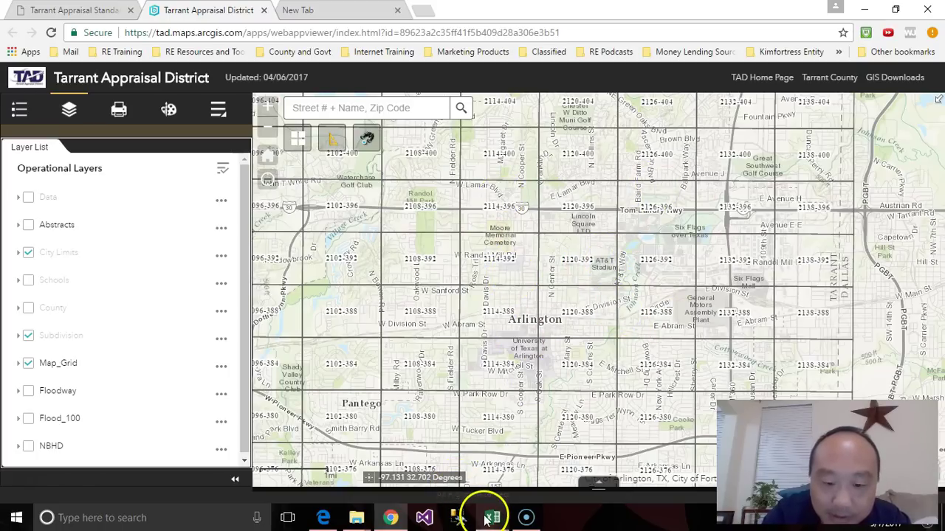
{"action": "mouse_move", "coordinate": [483, 511]}
{"action": "left_click", "coordinate": [522, 488]}
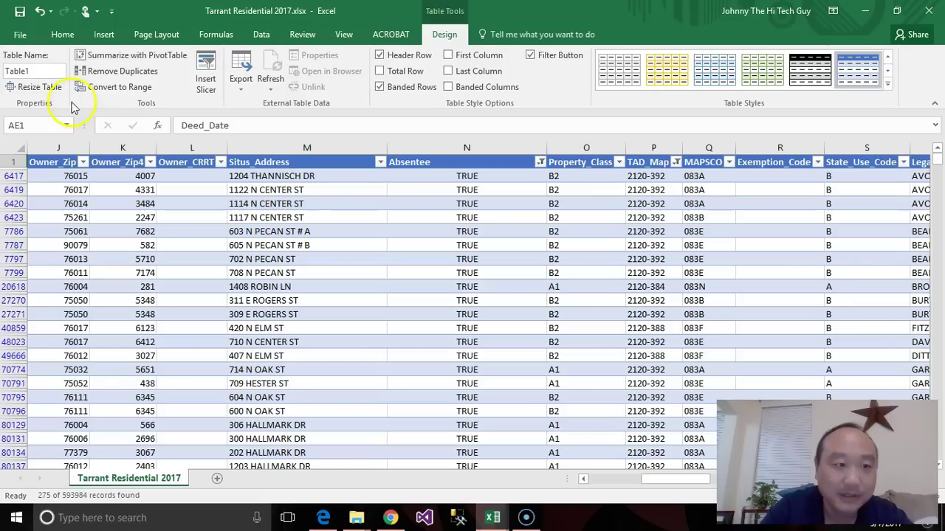
Step: Save the Tarrant Residential 2017 workbook with its current filters
{"action": "left_click", "coordinate": [20, 11]}
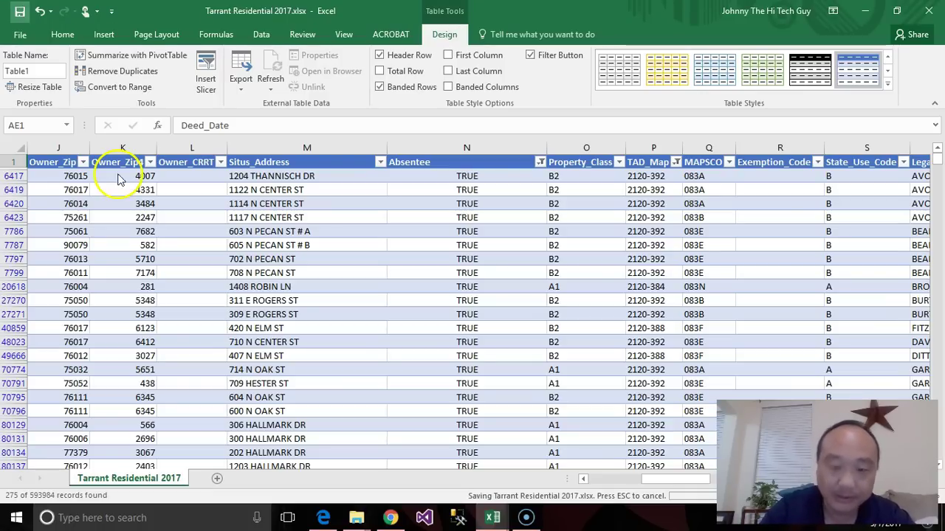
{"action": "left_click", "coordinate": [258, 253]}
{"action": "left_click", "coordinate": [380, 289]}
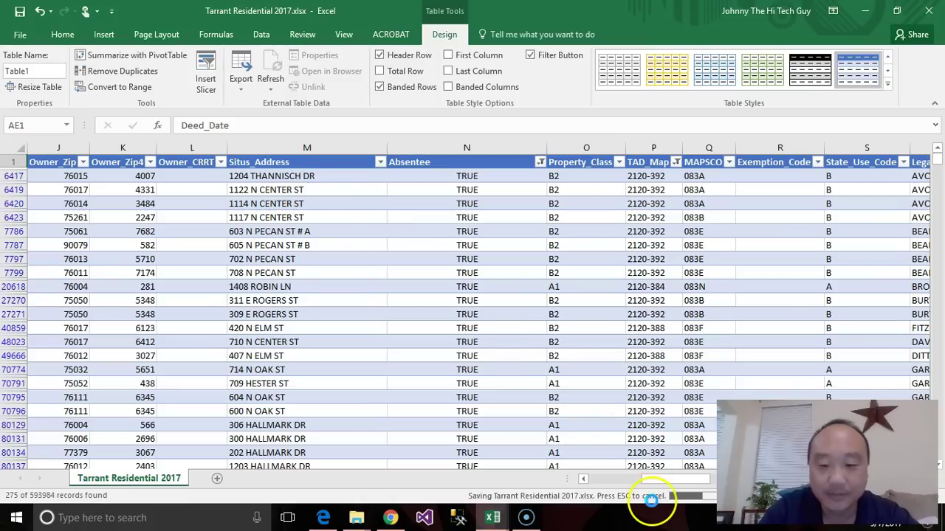
{"action": "left_click", "coordinate": [654, 478]}
{"action": "left_click_drag", "start_coordinate": [654, 477], "coordinate": [274, 219]}
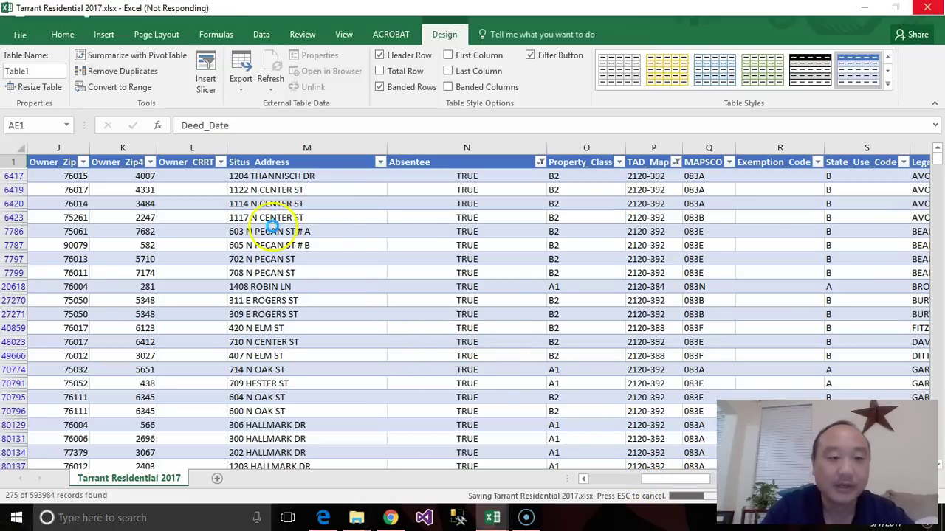